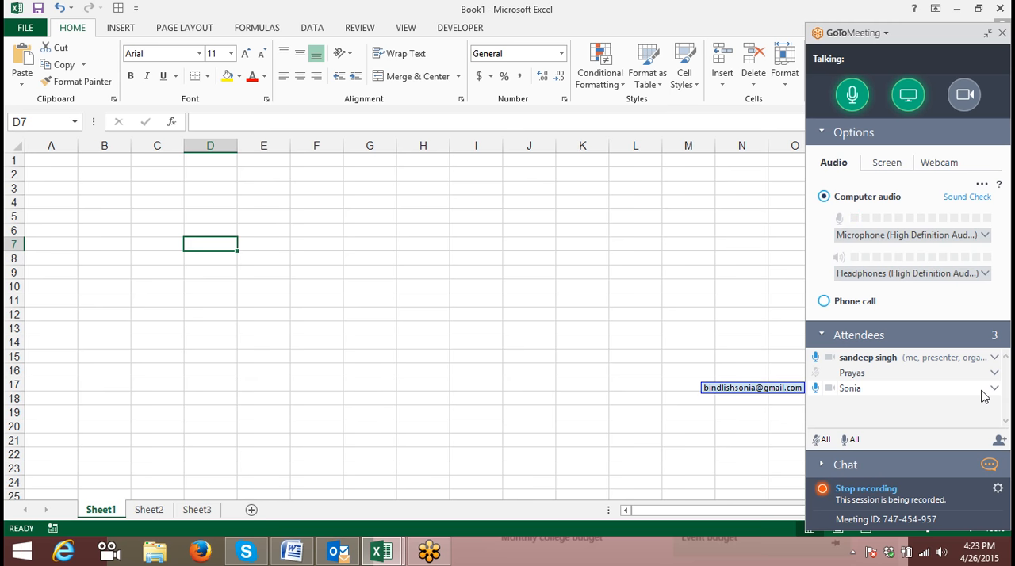
{"action": "left_click", "coordinate": [414, 229]}
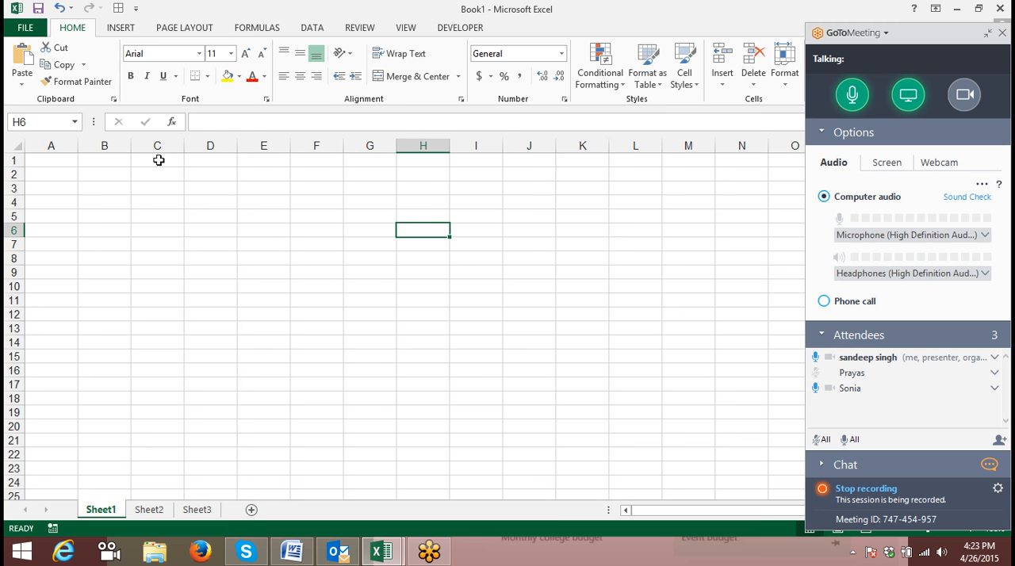
{"action": "left_click", "coordinate": [82, 176]}
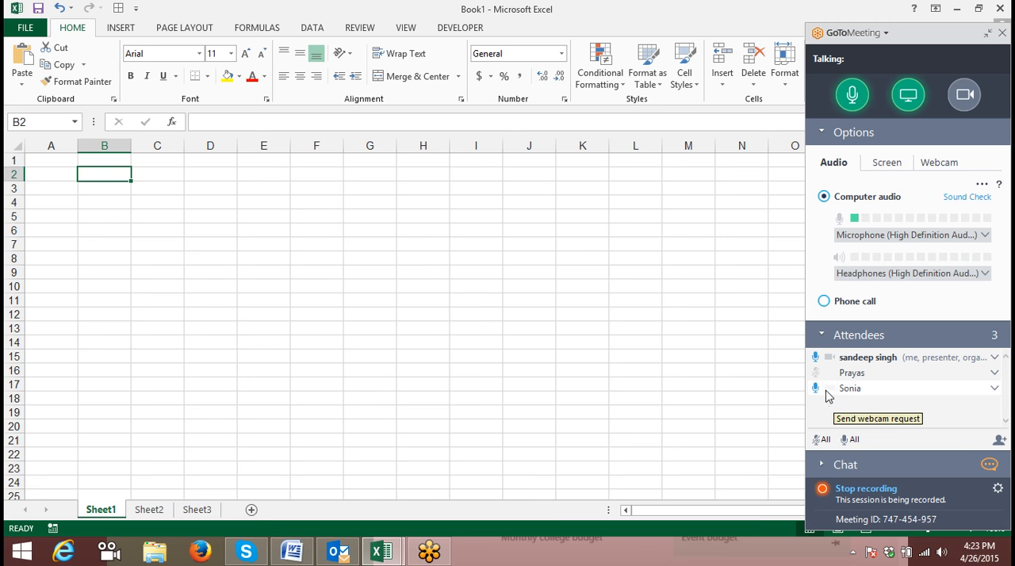
- Mute and unmute the last attendee listed in the meeting, and dismiss that attendee from the session
{"action": "left_click", "coordinate": [816, 389]}
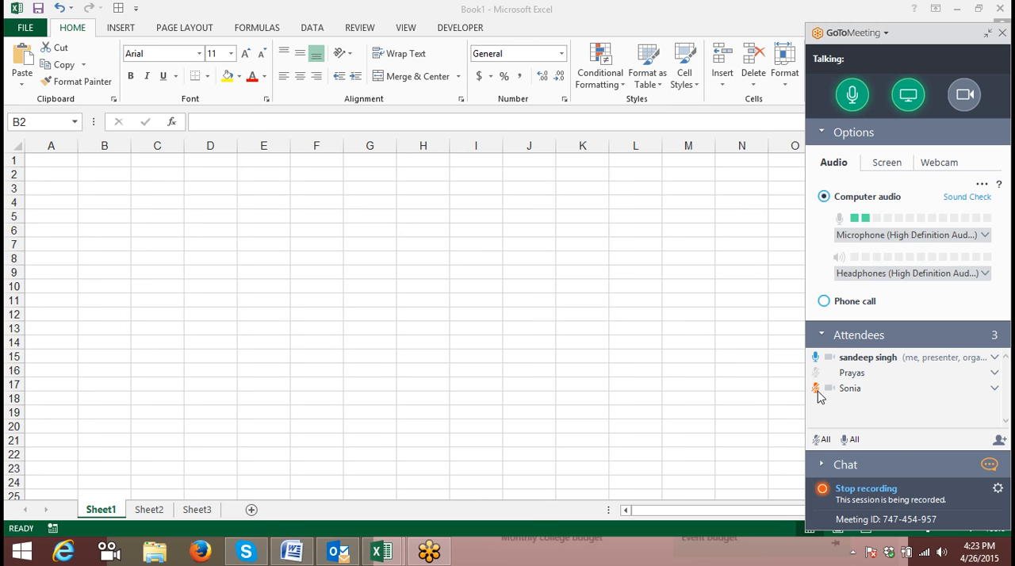
{"action": "left_click", "coordinate": [817, 391]}
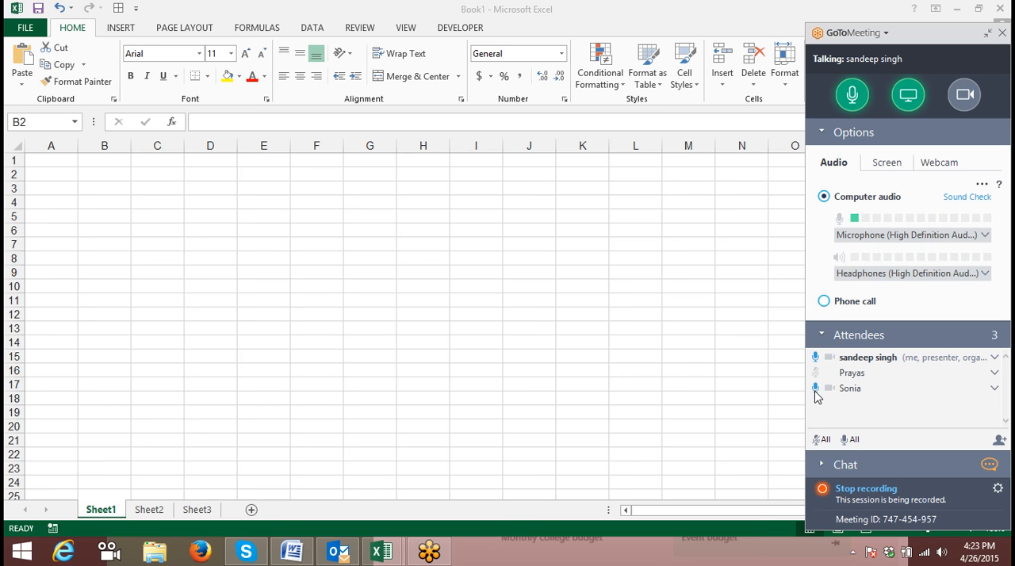
{"action": "right_click", "coordinate": [854, 394]}
{"action": "left_click", "coordinate": [699, 343]}
{"action": "right_click", "coordinate": [843, 386]}
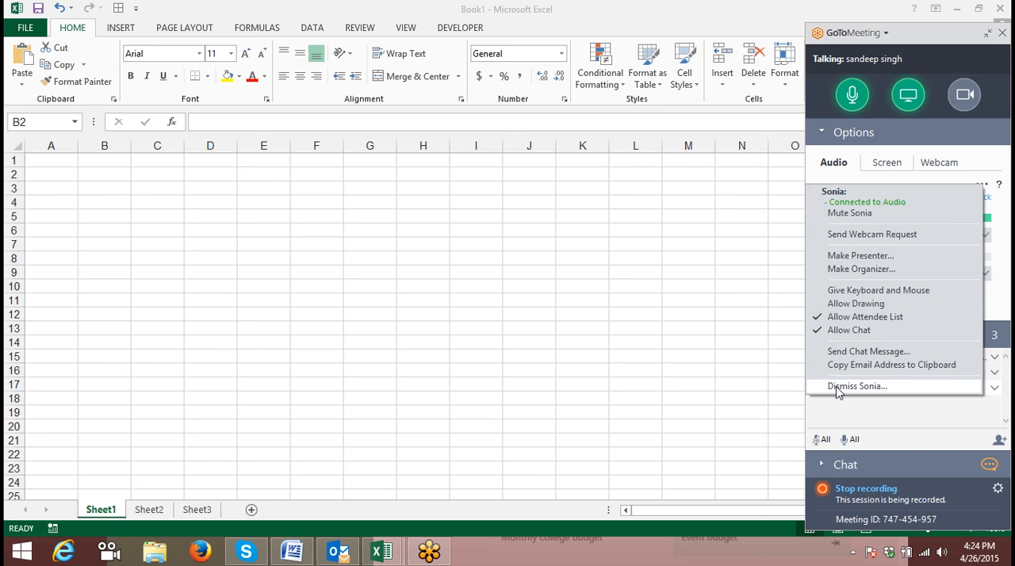
{"action": "left_click", "coordinate": [836, 386]}
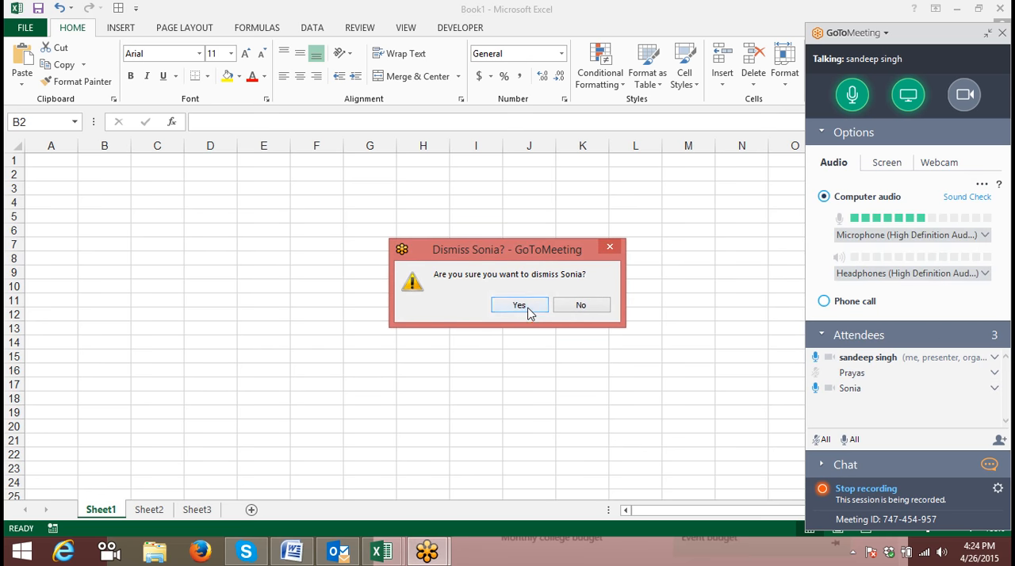
{"action": "left_click", "coordinate": [529, 310]}
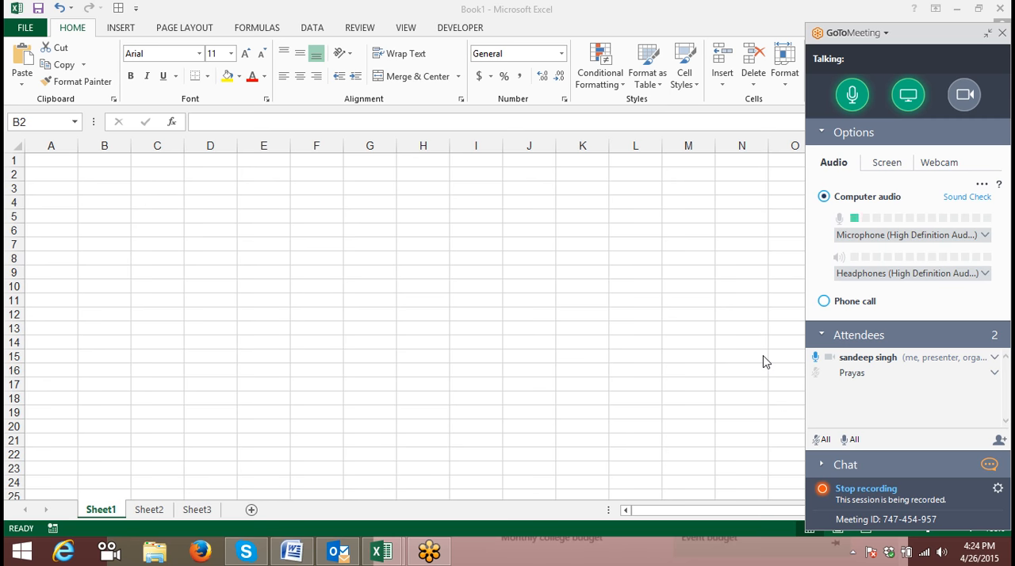
- Return to the worksheet and select cell B3 on Sheet1
{"action": "left_click", "coordinate": [307, 159]}
{"action": "left_click", "coordinate": [986, 36]}
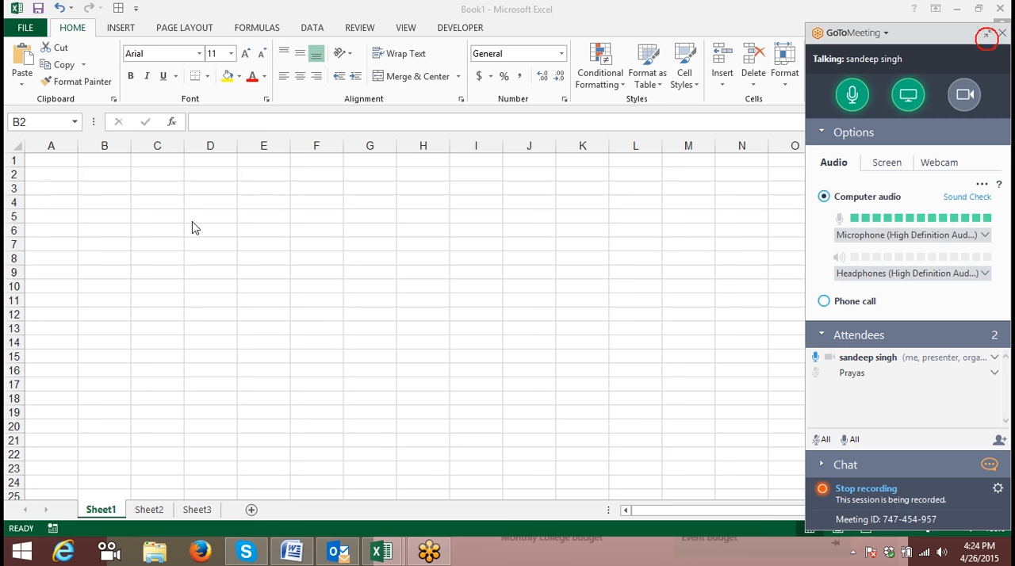
{"action": "left_click", "coordinate": [107, 187]}
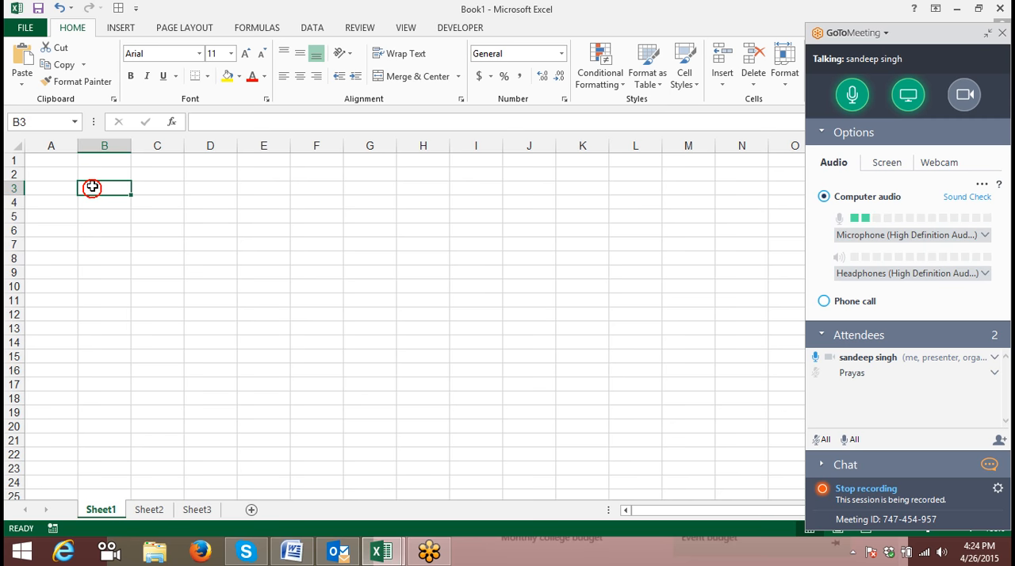
- Switch to Word, create a new blank document and enter 10th in it
{"action": "left_click", "coordinate": [293, 549]}
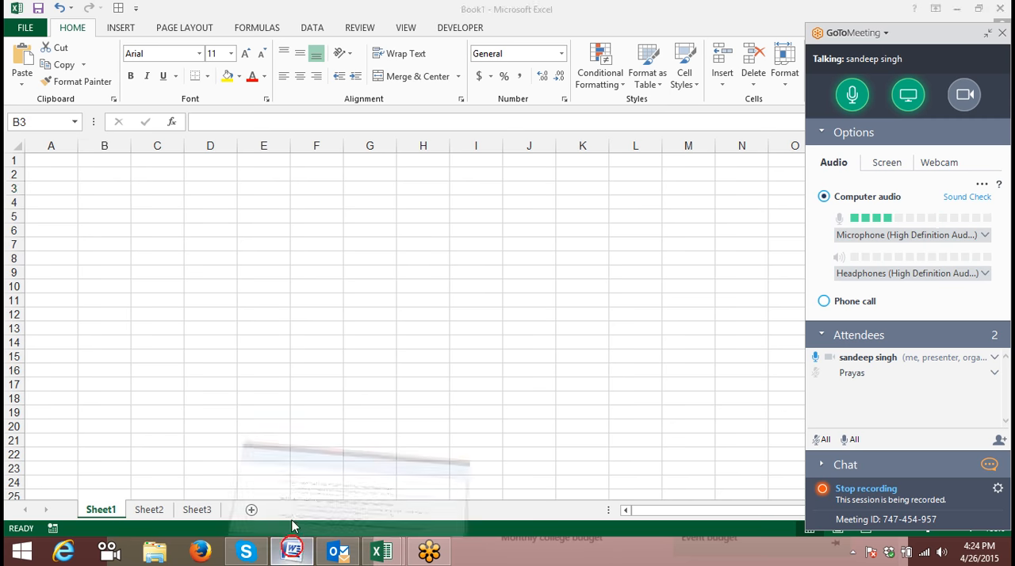
{"action": "key", "text": "ctrl+n"}
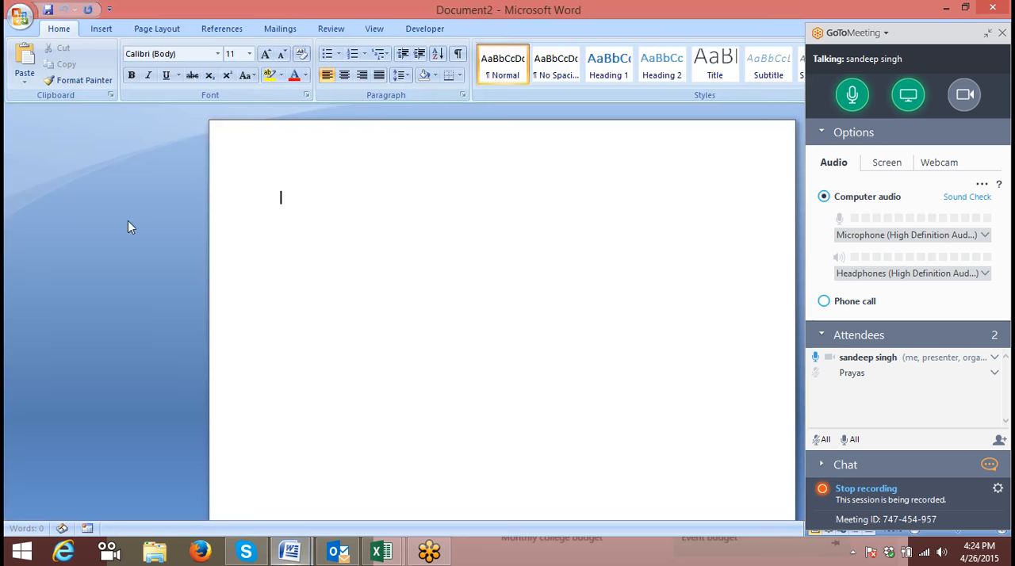
{"action": "type", "text": "10th"}
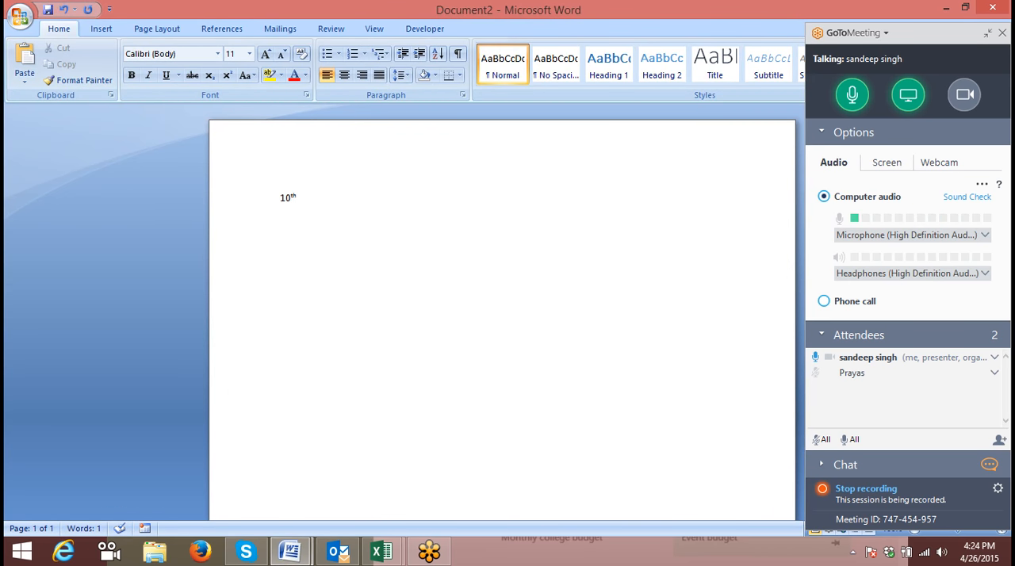
- Enter 22nd and 23rd on separate lines below 10th in the document
{"action": "scroll", "coordinate": [279, 240], "scroll_direction": "up", "scroll_amount": 10}
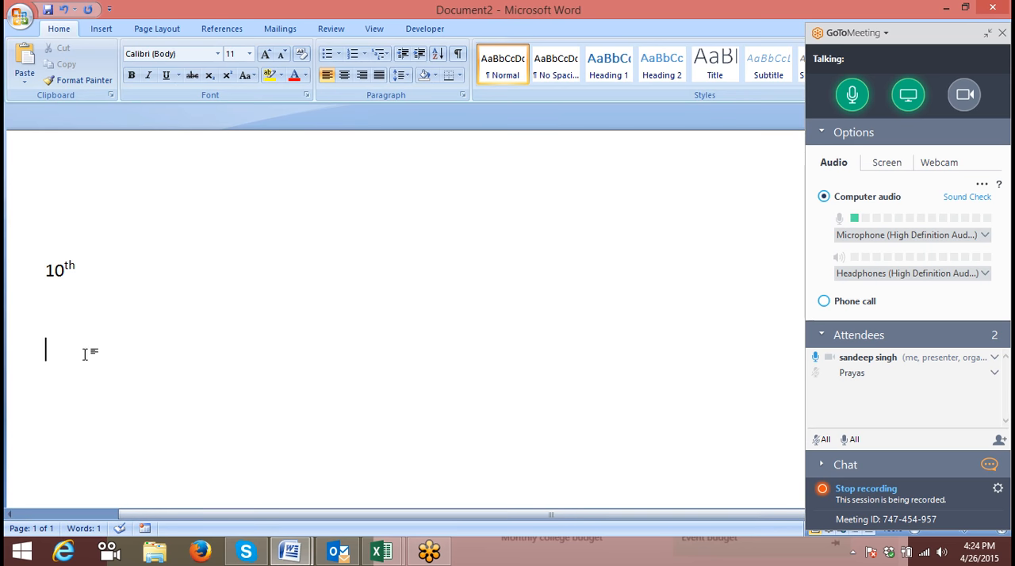
{"action": "key", "text": "Return"}
{"action": "type", "text": "22nd"}
{"action": "key", "text": "Return"}
{"action": "type", "text": "23rd"}
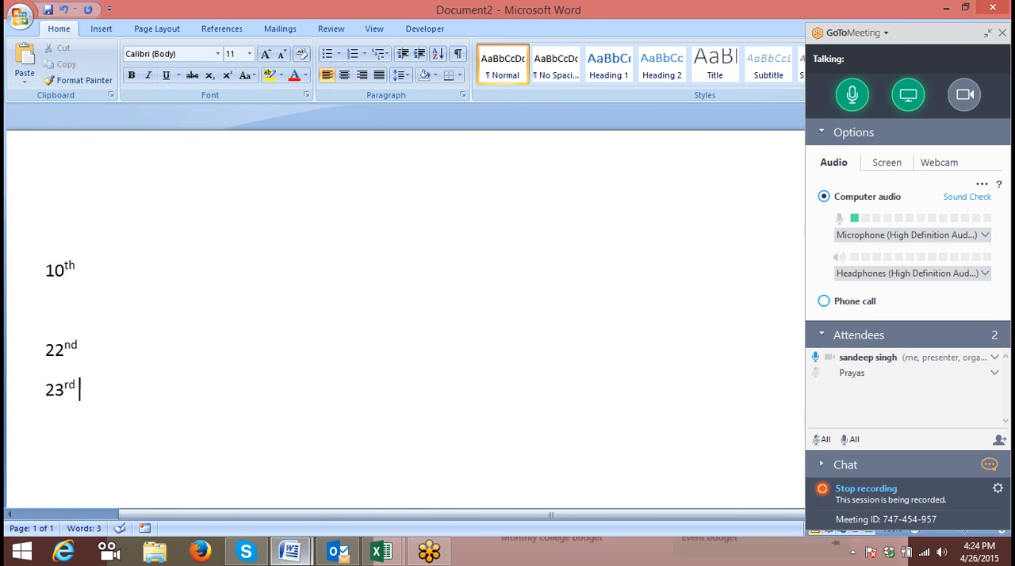
- Switch to the Book1 workbook in Excel and enter 10th in cell B3
{"action": "mouse_move", "coordinate": [385, 552]}
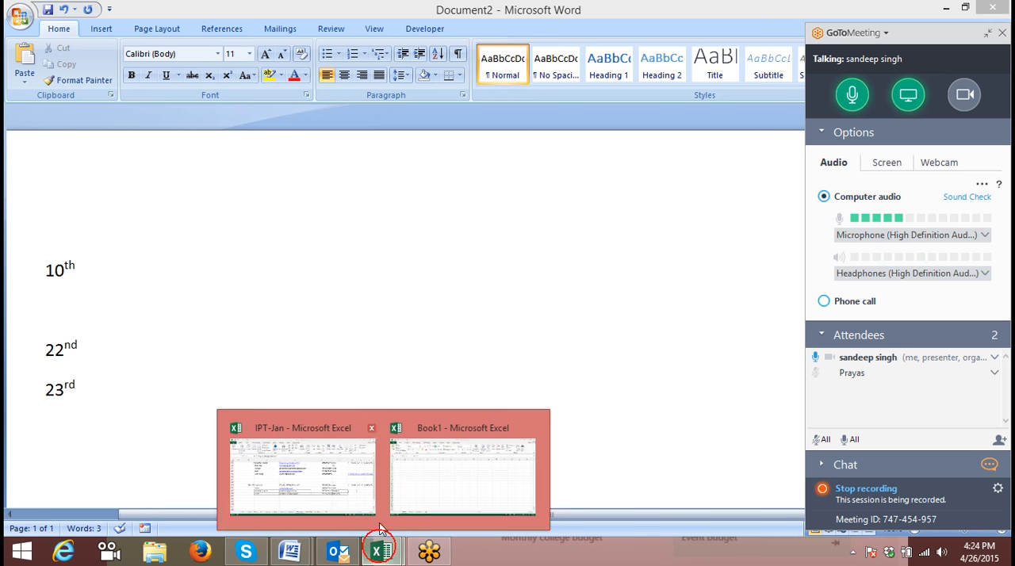
{"action": "left_click", "coordinate": [426, 492]}
{"action": "type", "text": "10th"}
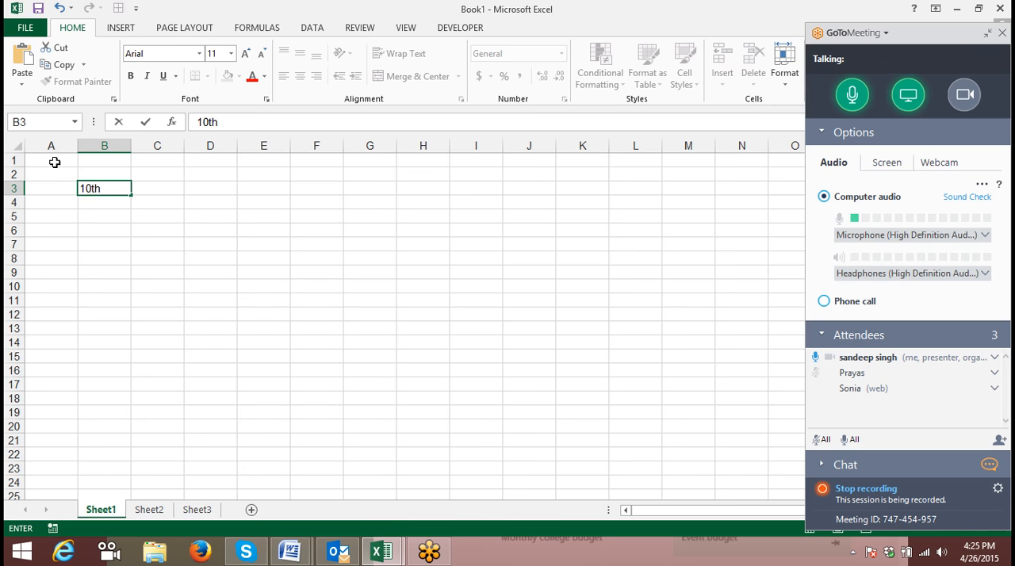
{"action": "left_click", "coordinate": [111, 233]}
- Format only the letters "th" of the 10th entry in cell B3 as superscript
{"action": "double_click", "coordinate": [93, 187]}
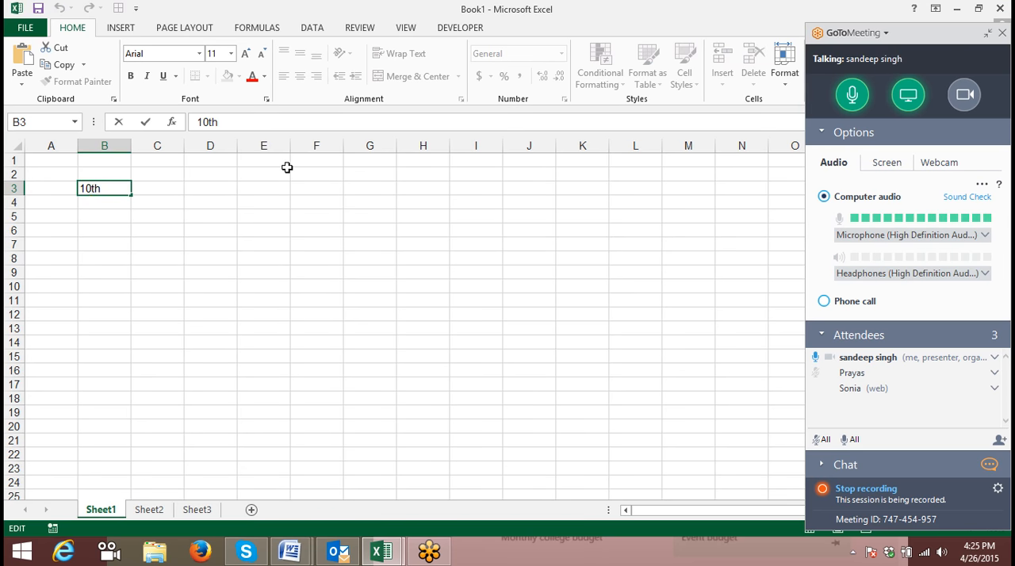
{"action": "key", "text": "shift+Left"}
{"action": "key", "text": "shift+Left"}
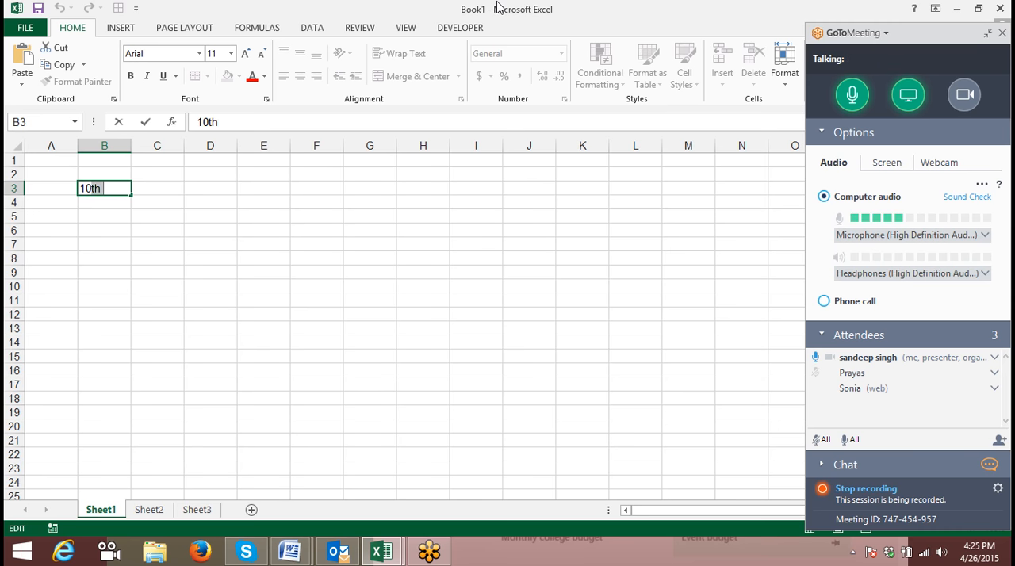
{"action": "left_click", "coordinate": [267, 99]}
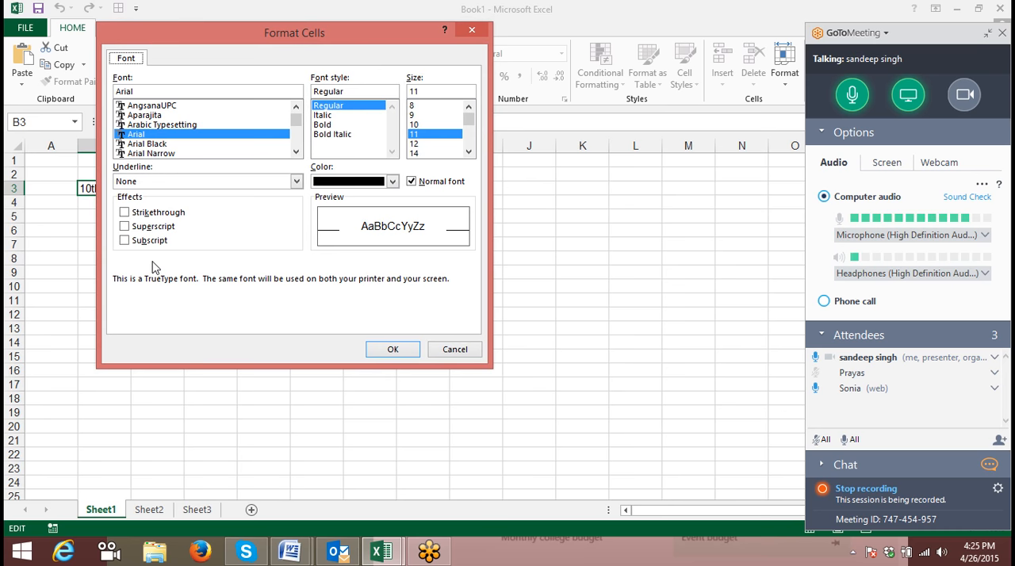
{"action": "left_click", "coordinate": [152, 226]}
{"action": "left_click_drag", "start_coordinate": [295, 35], "coordinate": [447, 26]}
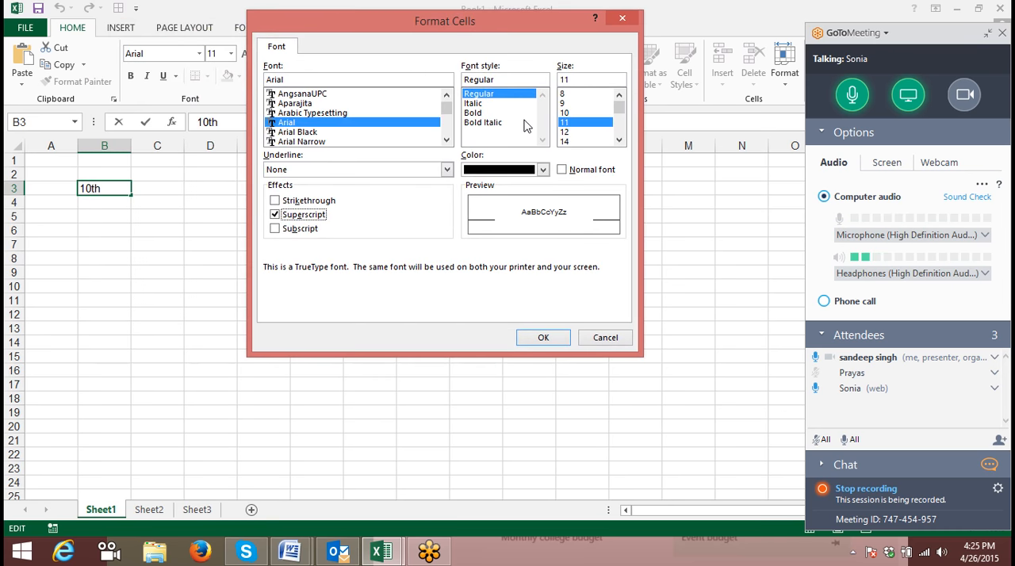
{"action": "left_click", "coordinate": [543, 338]}
{"action": "left_click_drag", "start_coordinate": [188, 270], "coordinate": [188, 261]}
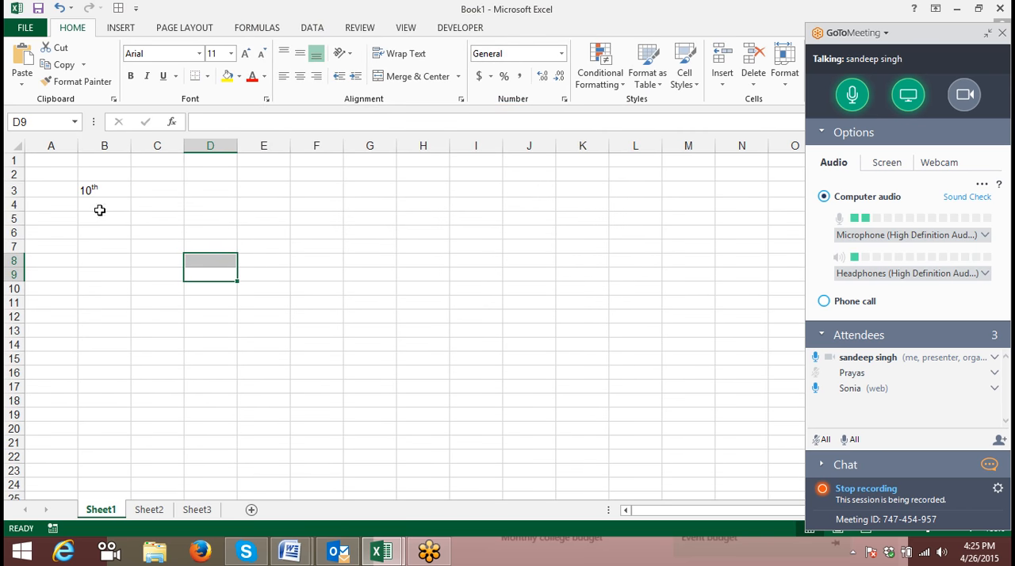
- Enter 23rd in cell B5
{"action": "left_click", "coordinate": [88, 218]}
{"action": "type", "text": "23rd"}
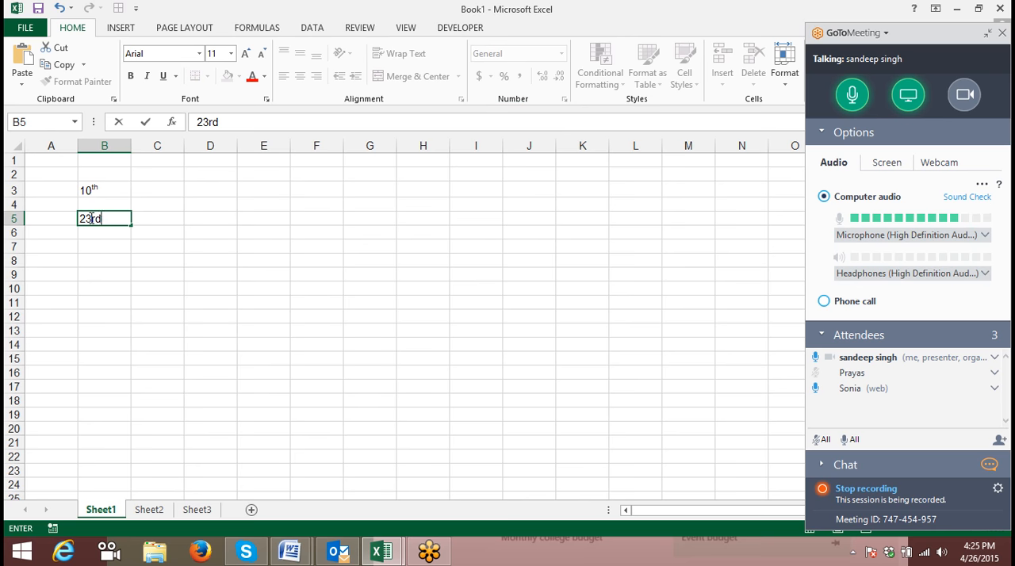
{"action": "key", "text": "Return"}
- Format only the letters "rd" of the 23rd entry in cell B5 as superscript
{"action": "double_click", "coordinate": [90, 218]}
{"action": "key", "text": "shift+End"}
{"action": "left_click", "coordinate": [266, 98]}
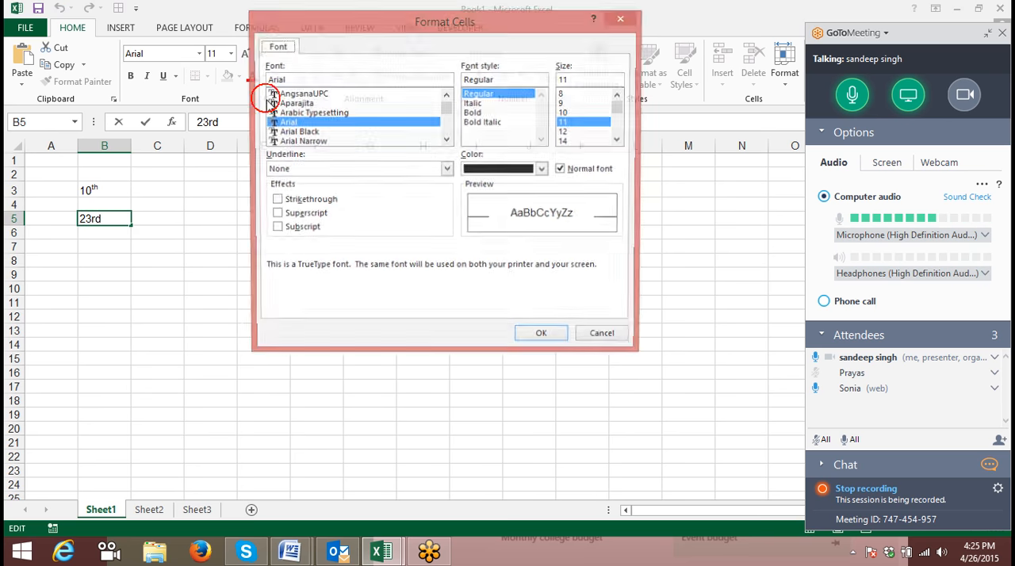
{"action": "left_click", "coordinate": [278, 212]}
{"action": "left_click", "coordinate": [552, 339]}
{"action": "left_click", "coordinate": [279, 299]}
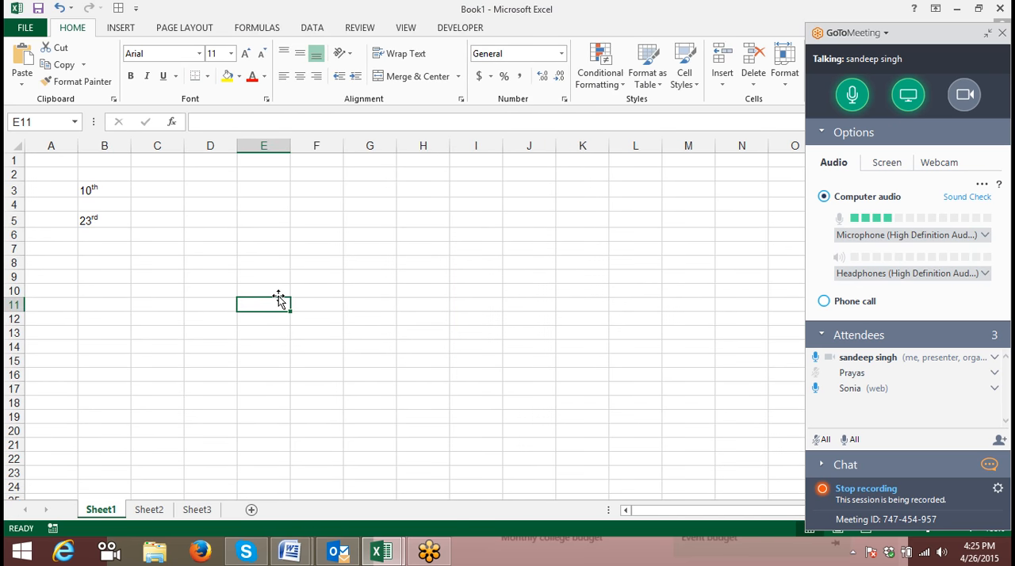
- Enter the chemical formula H2O in cell B7, below the two ordinal entries
{"action": "left_click", "coordinate": [101, 193]}
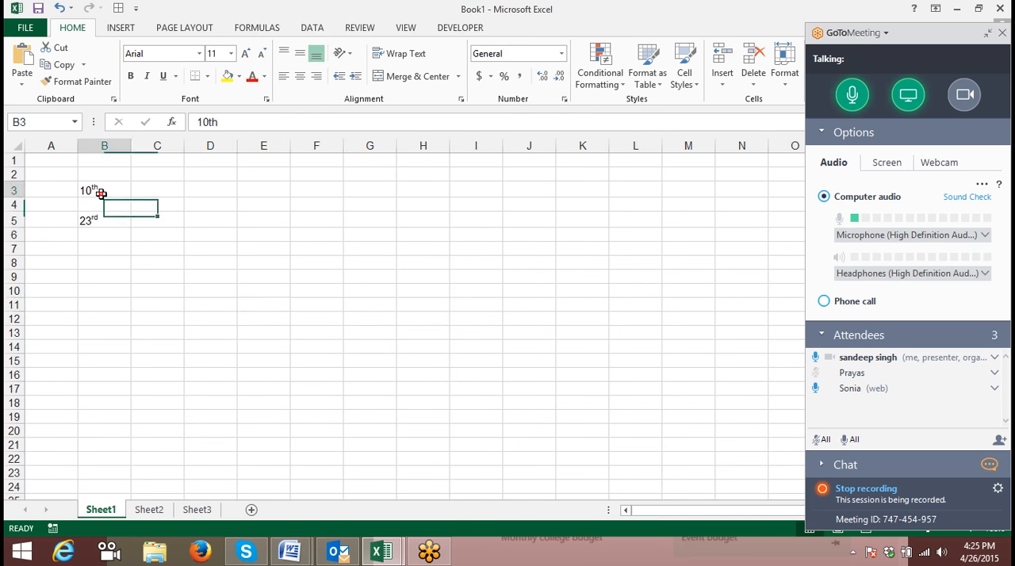
{"action": "left_click", "coordinate": [95, 222]}
{"action": "left_click", "coordinate": [97, 249]}
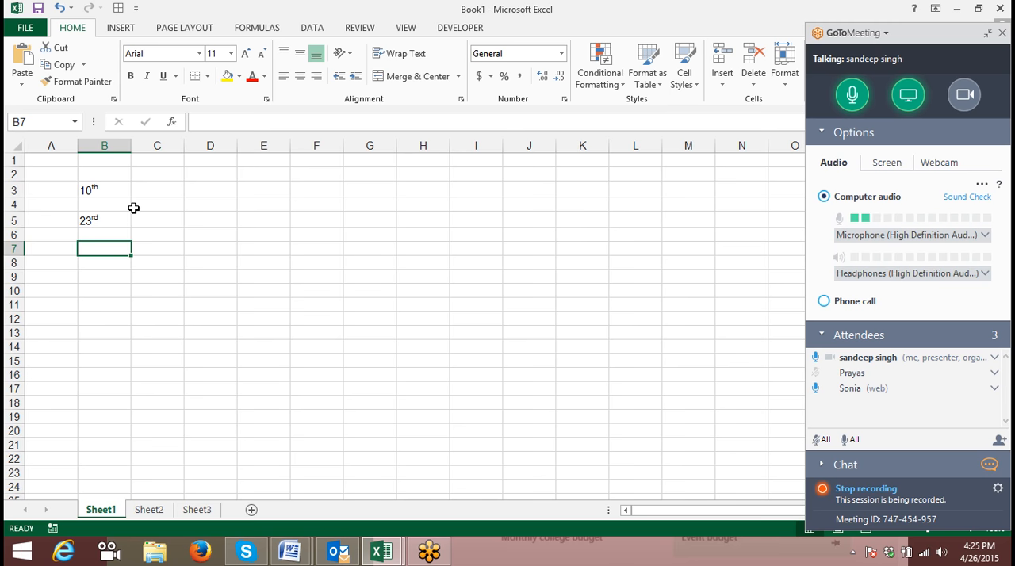
{"action": "type", "text": "H"}
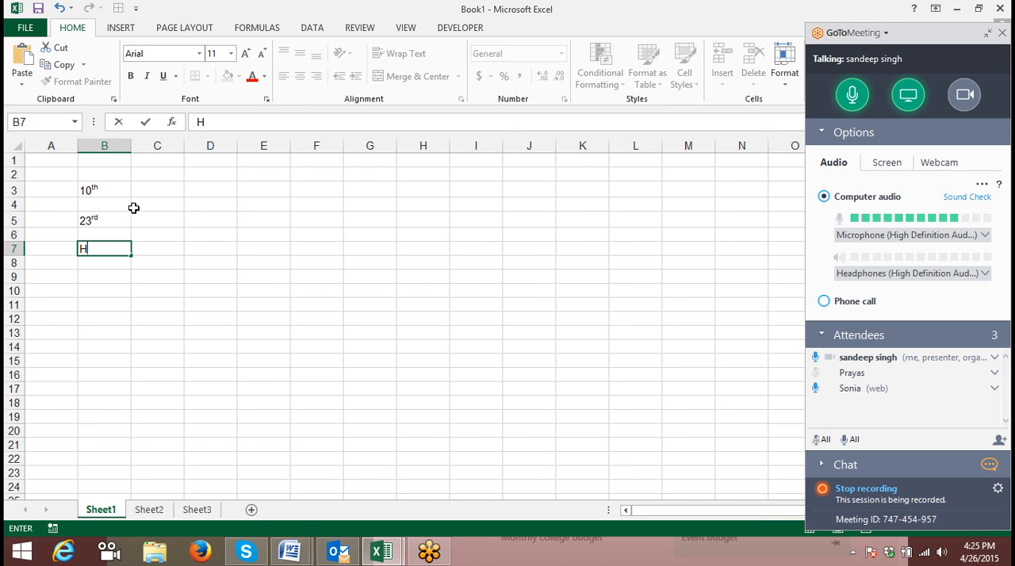
{"action": "type", "text": "2O"}
{"action": "key", "text": "Return"}
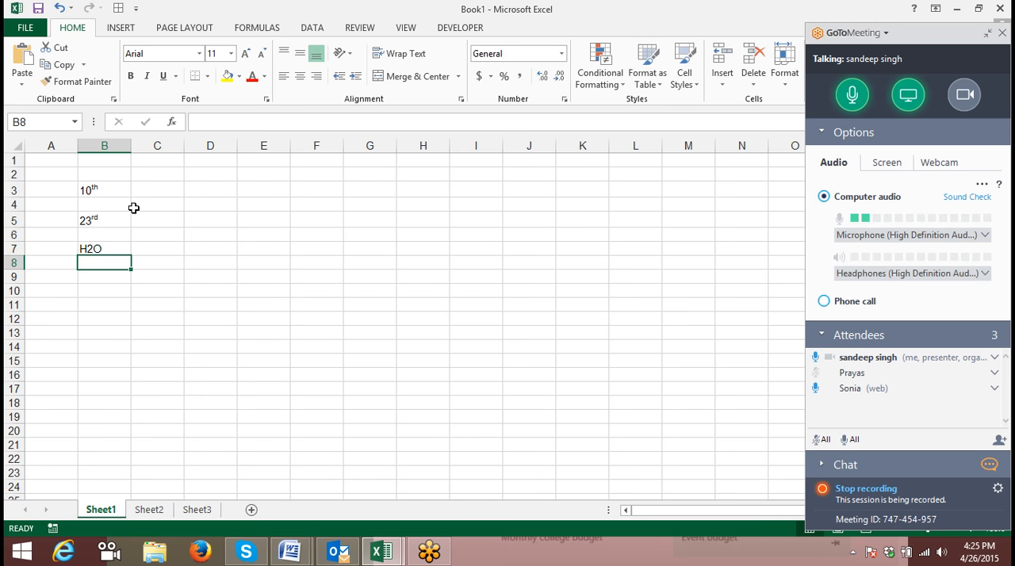
- Format only the digit 2 of H2O in cell B7 as subscript
{"action": "left_click", "coordinate": [89, 246]}
{"action": "double_click", "coordinate": [85, 248]}
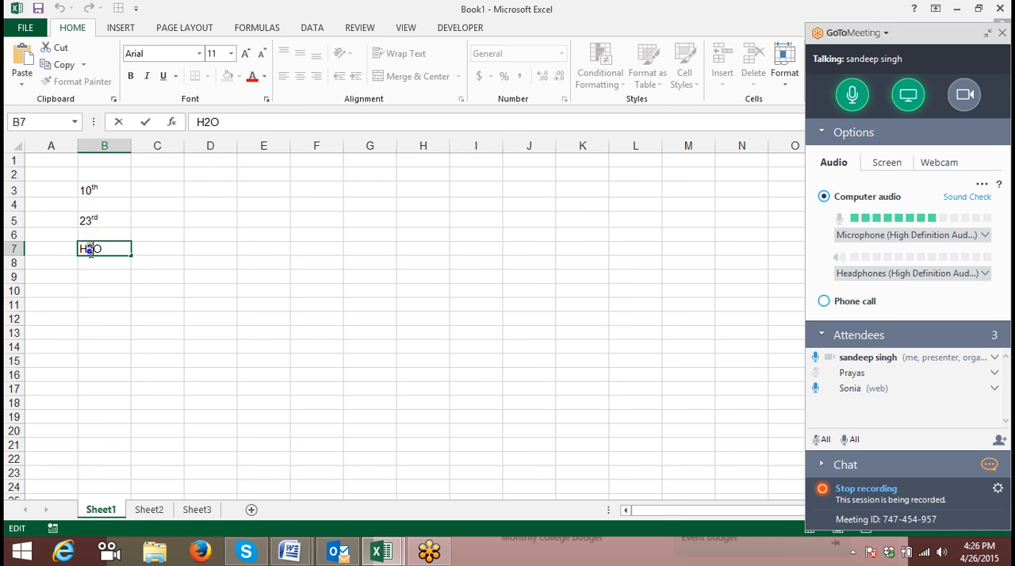
{"action": "right_click", "coordinate": [90, 251]}
{"action": "left_click", "coordinate": [127, 336]}
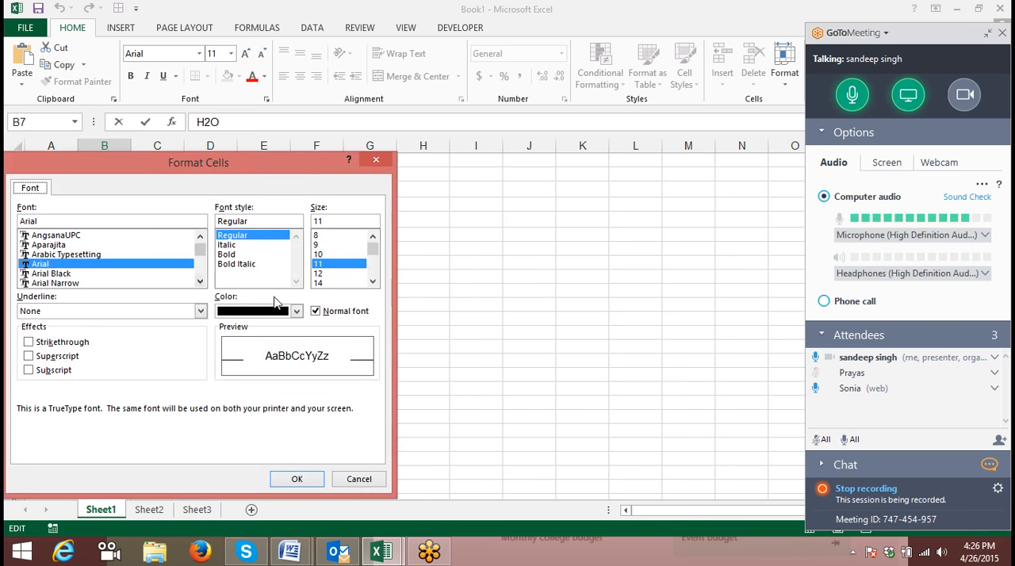
{"action": "left_click", "coordinate": [59, 358]}
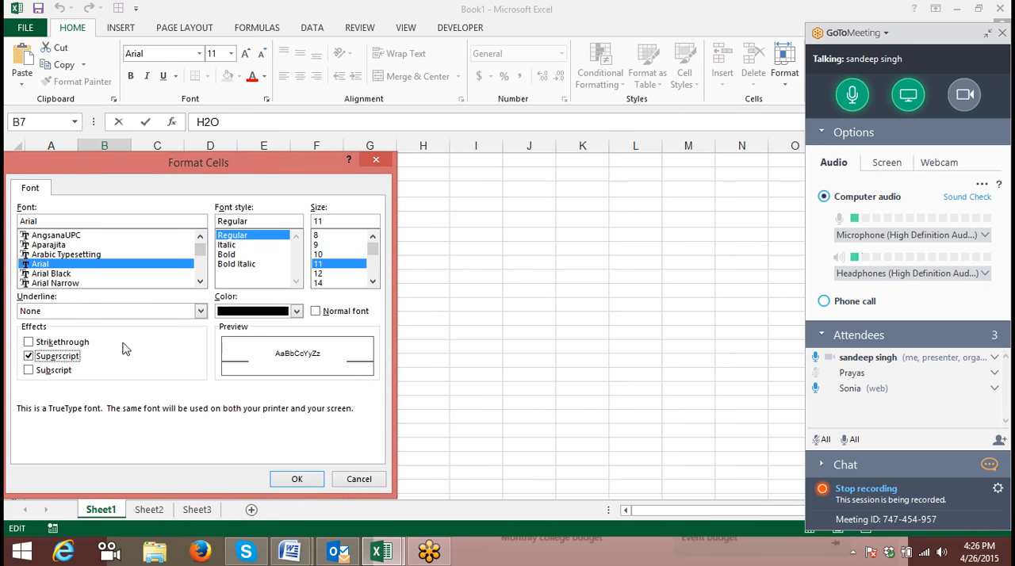
{"action": "left_click", "coordinate": [56, 370]}
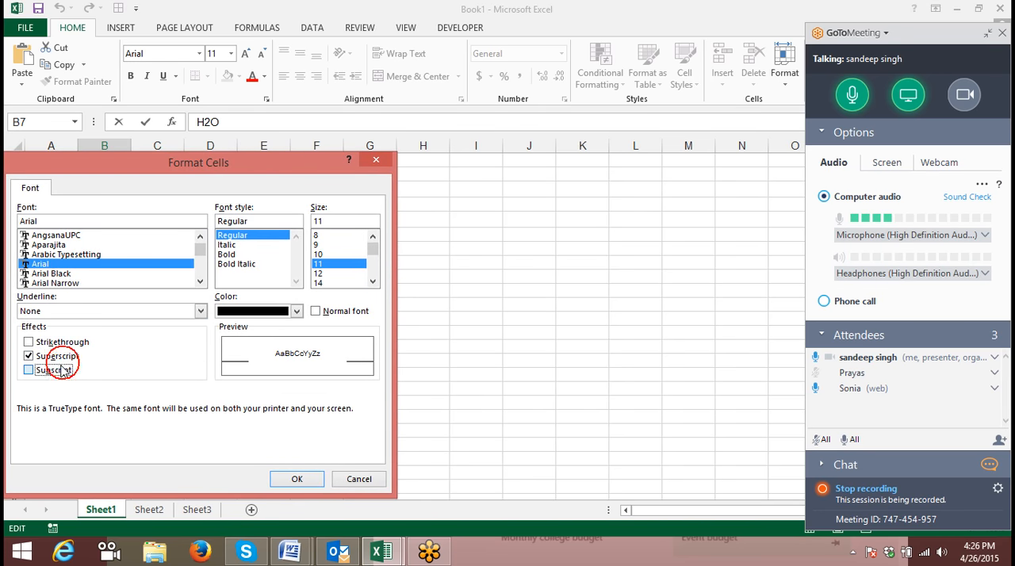
{"action": "left_click", "coordinate": [297, 479]}
{"action": "left_click", "coordinate": [146, 279]}
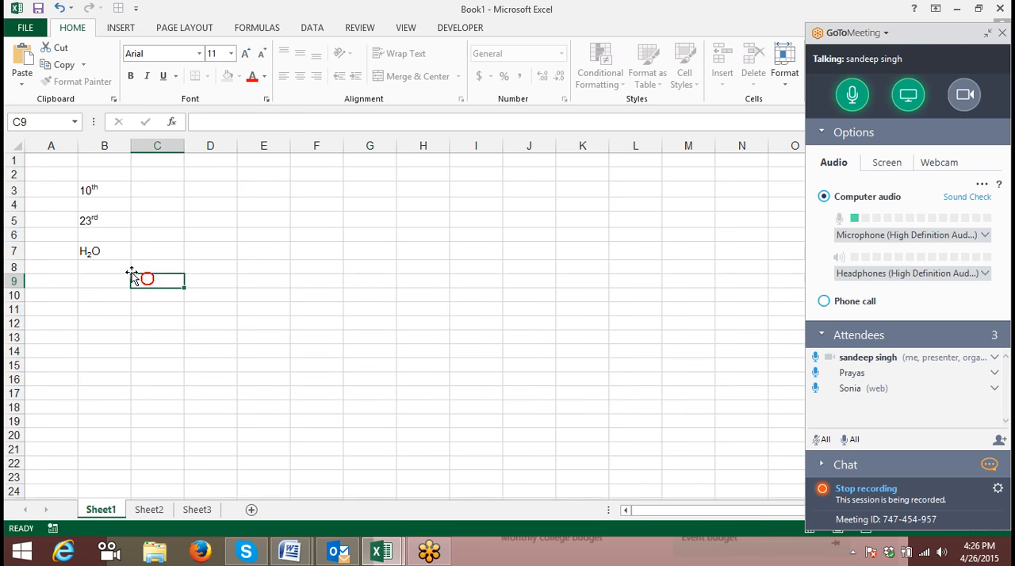
- Enter the heading Sales in cell A1 of Sheet2
{"action": "left_click", "coordinate": [149, 510]}
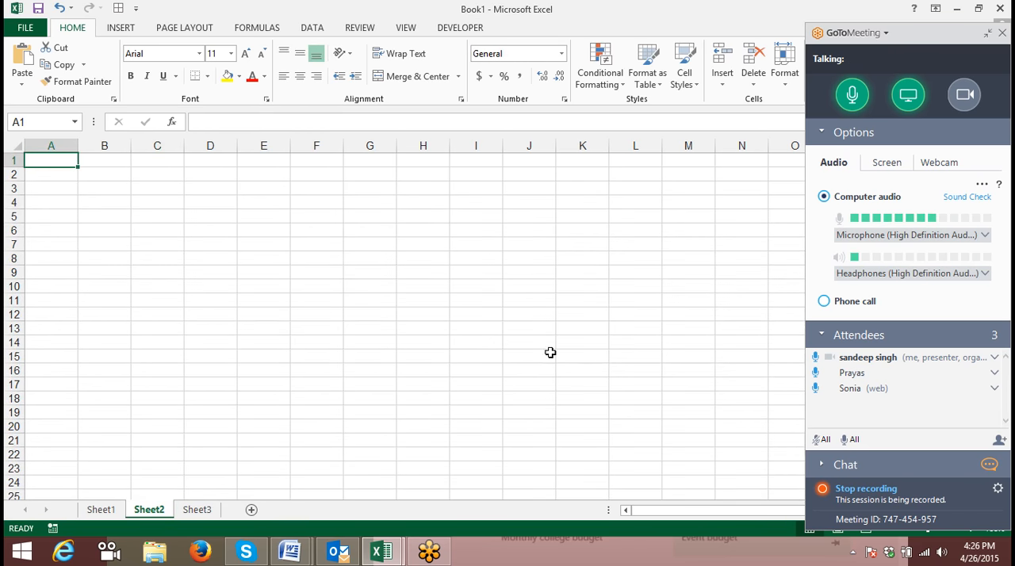
{"action": "type", "text": "="}
{"action": "key", "text": "BackSpace"}
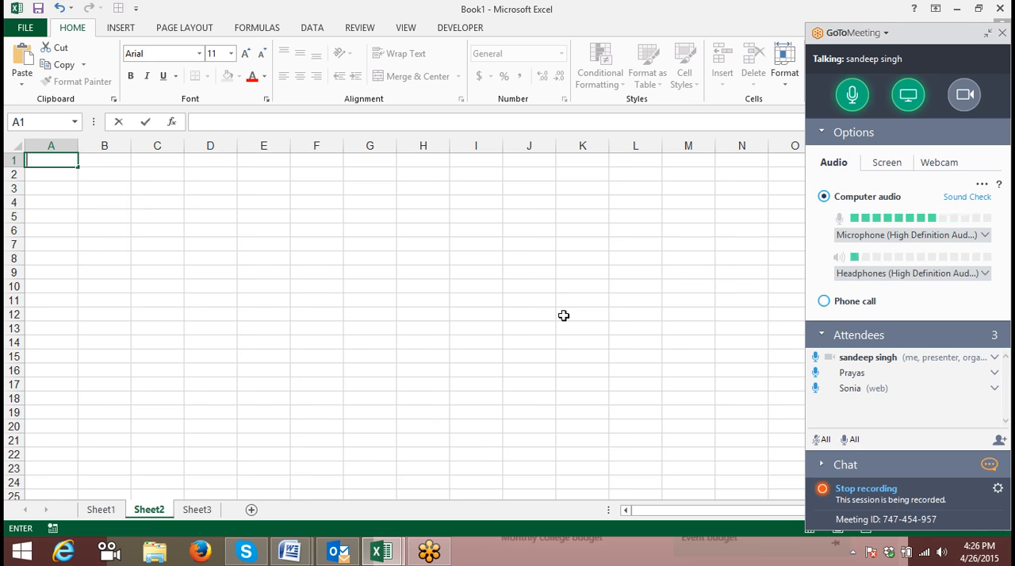
{"action": "type", "text": "SAles"}
{"action": "key", "text": "Return"}
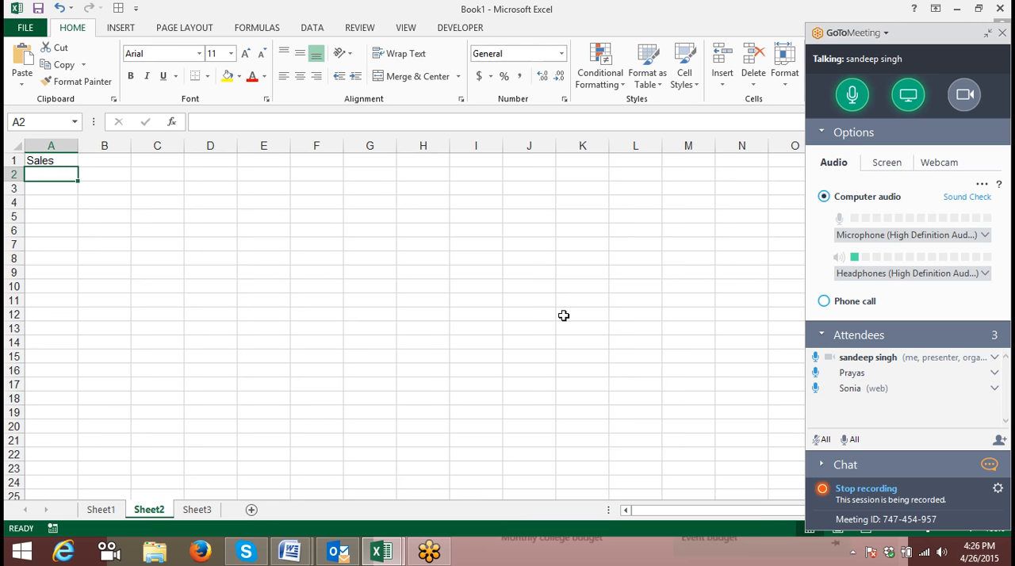
- Fill cells A2 to A89 with random whole numbers using the formula =RANDBETWEEN(10,90)
{"action": "type", "text": "=ra"}
{"action": "key", "text": "Down"}
{"action": "key", "text": "Down"}
{"action": "key", "text": "Tab"}
{"action": "type", "text": "10,90"}
{"action": "key", "text": "Return"}
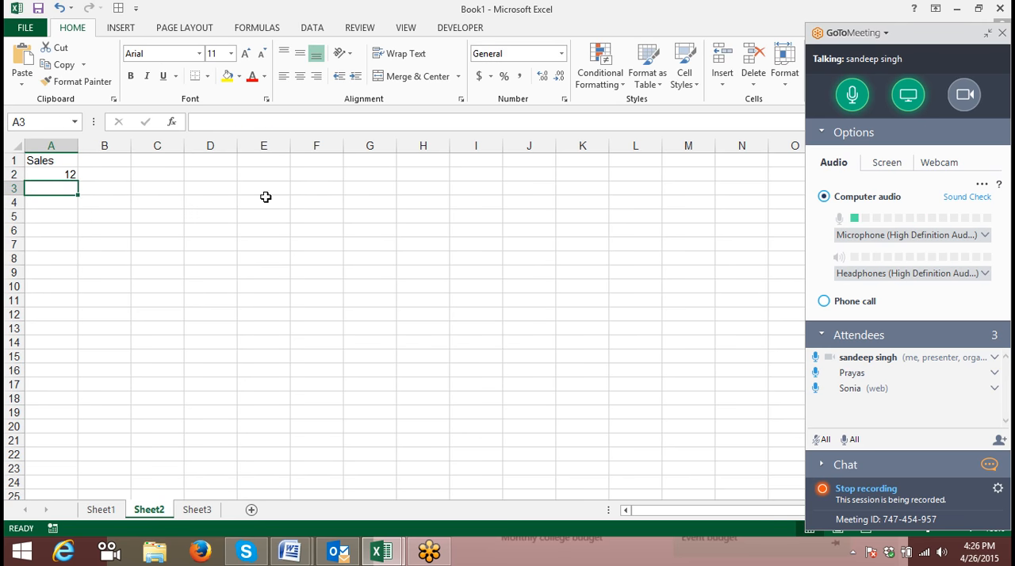
{"action": "left_click", "coordinate": [73, 178]}
{"action": "left_click_drag", "start_coordinate": [78, 182], "coordinate": [83, 508]}
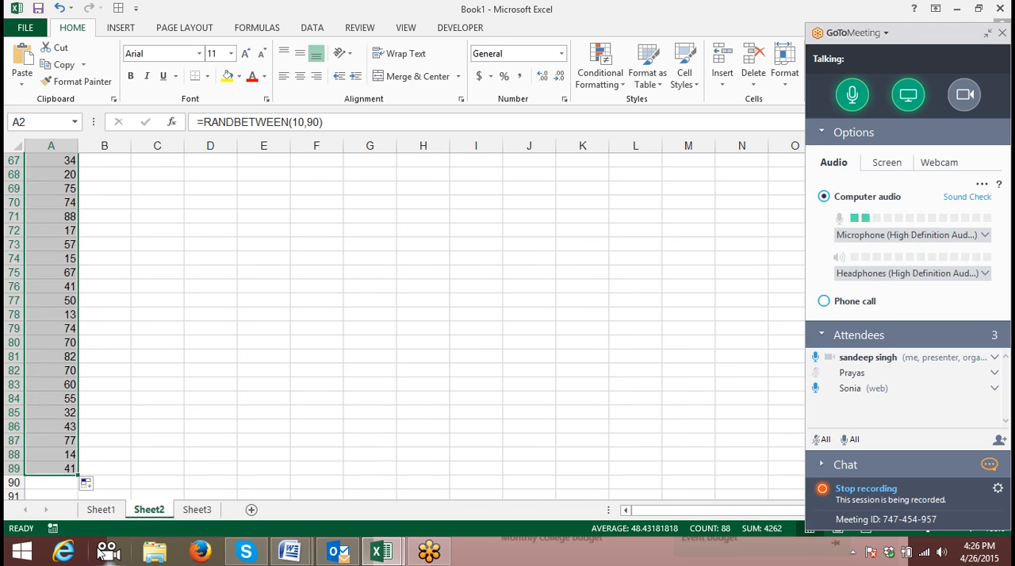
- Replace the random-number formulas in the Sales column with their fixed values
{"action": "key", "text": "ctrl+c"}
{"action": "scroll", "coordinate": [73, 285], "scroll_direction": "up", "scroll_amount": 16}
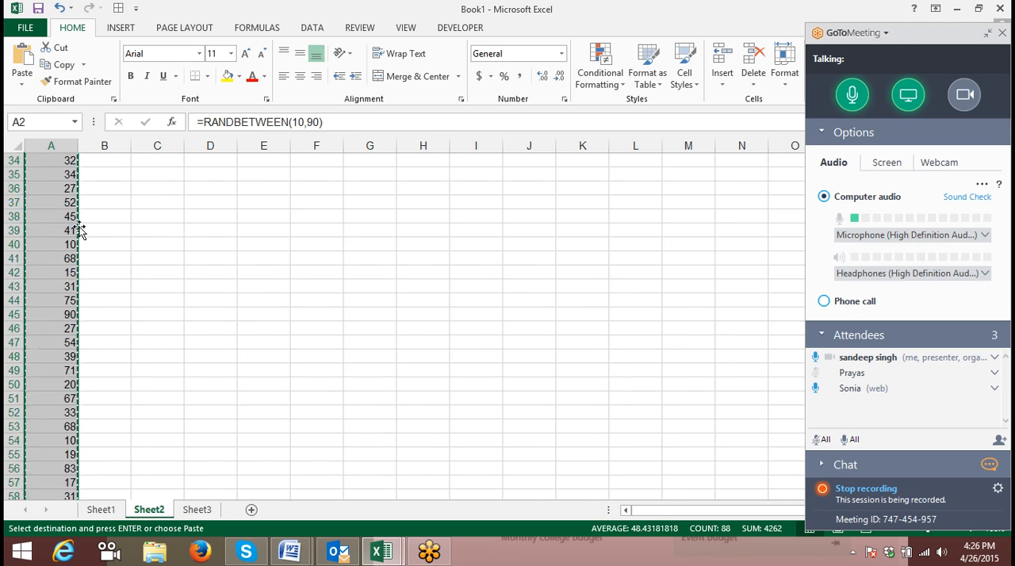
{"action": "left_click", "coordinate": [23, 75]}
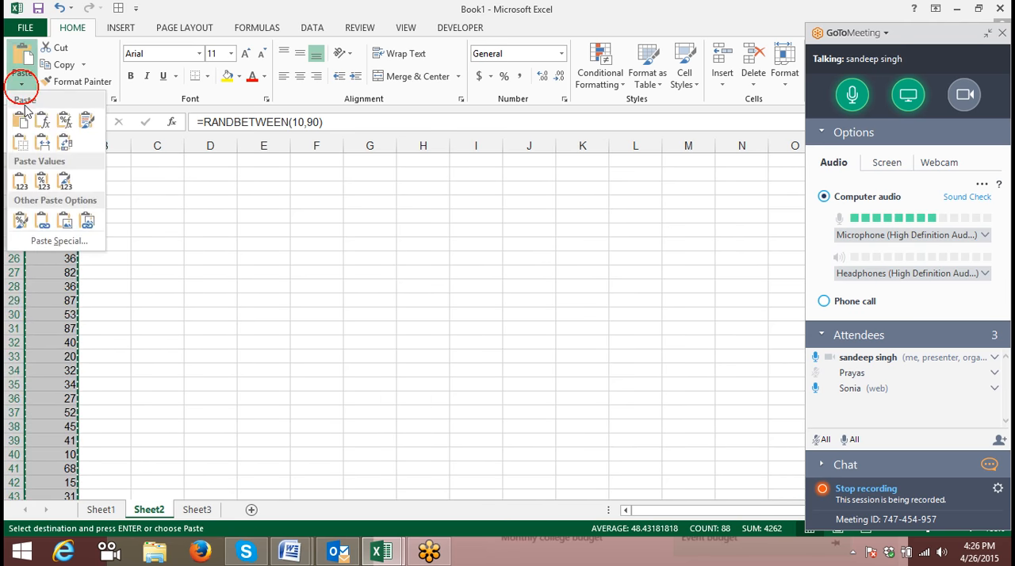
{"action": "left_click", "coordinate": [21, 183]}
{"action": "left_click", "coordinate": [140, 216]}
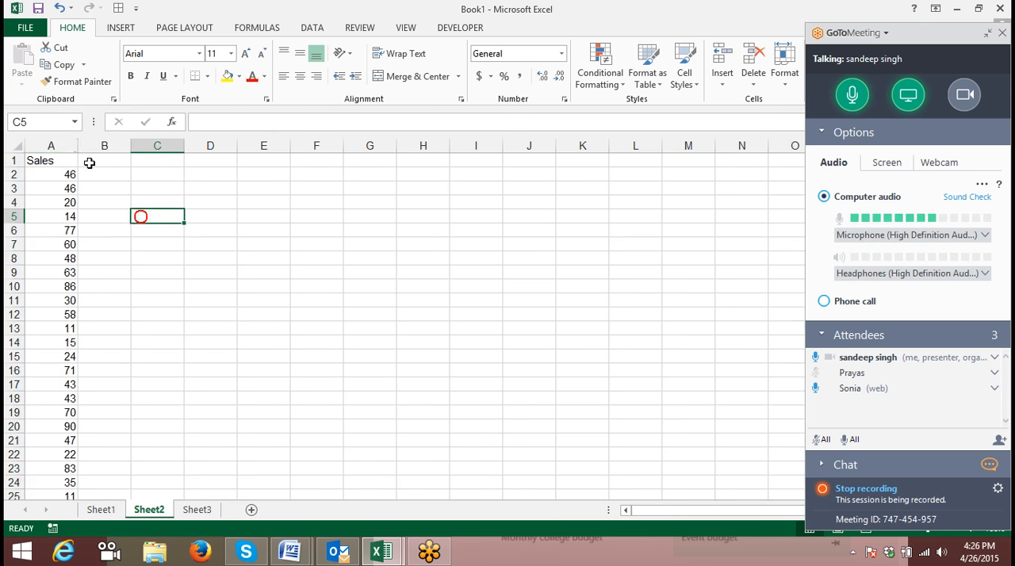
- Autofit the width of the Sales column and insert an empty column before it
{"action": "left_click", "coordinate": [68, 143]}
{"action": "double_click", "coordinate": [78, 146]}
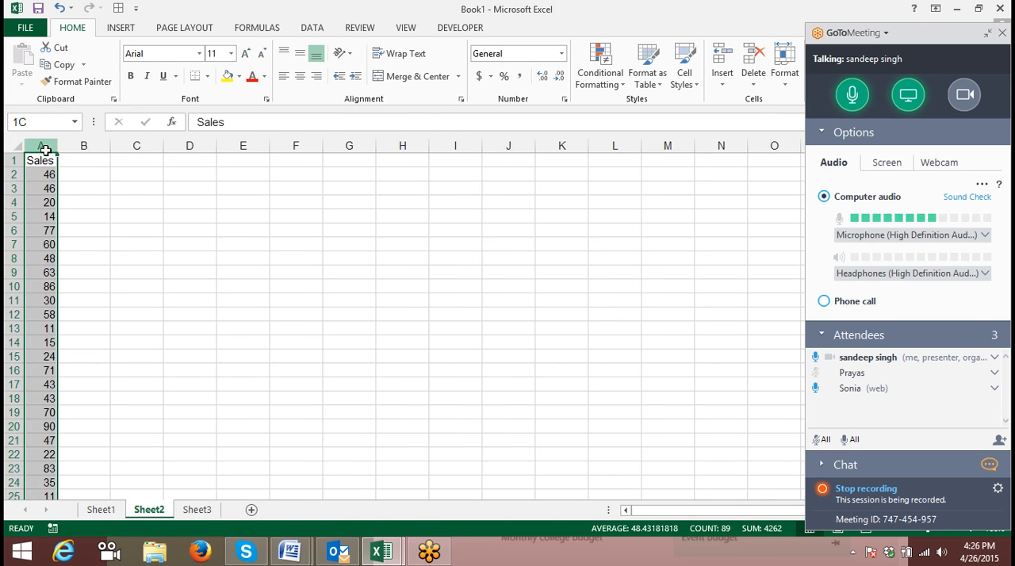
{"action": "key", "text": "ctrl+shift+plus"}
{"action": "left_click", "coordinate": [179, 228]}
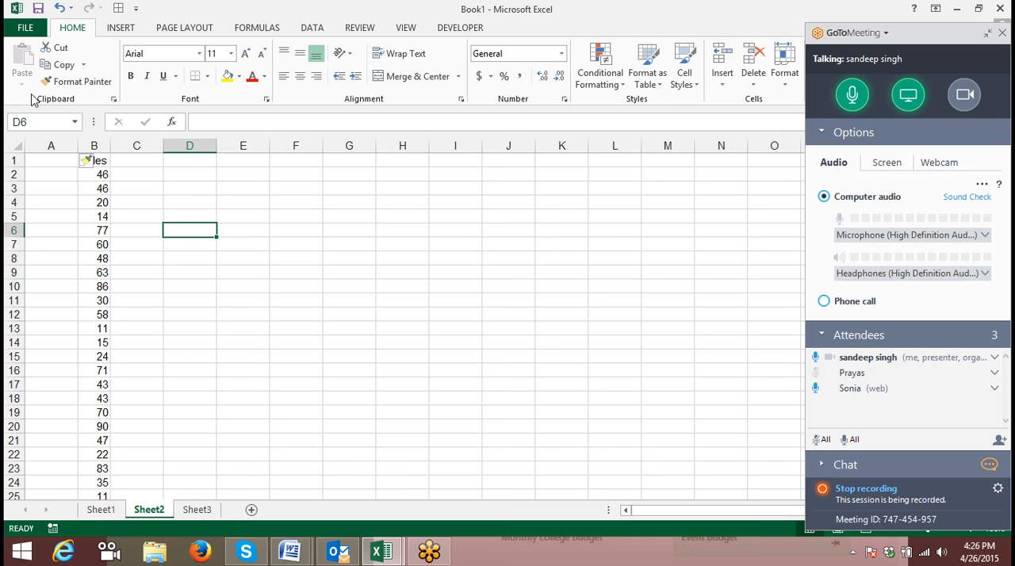
- Apply the Strikethrough font effect to the sales value in cell B6
{"action": "left_click", "coordinate": [93, 229]}
{"action": "right_click", "coordinate": [93, 229]}
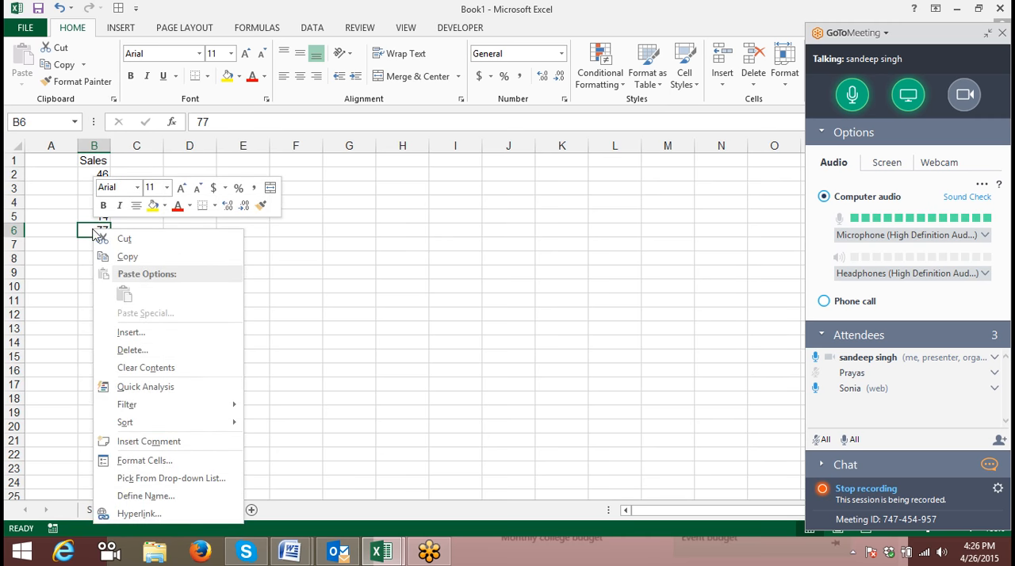
{"action": "left_click", "coordinate": [135, 460]}
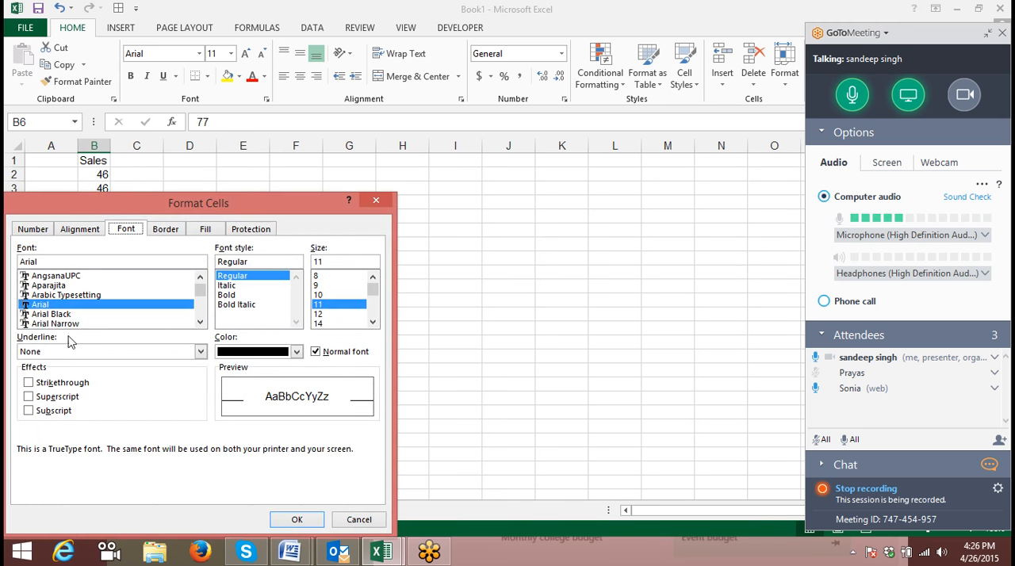
{"action": "left_click", "coordinate": [57, 383]}
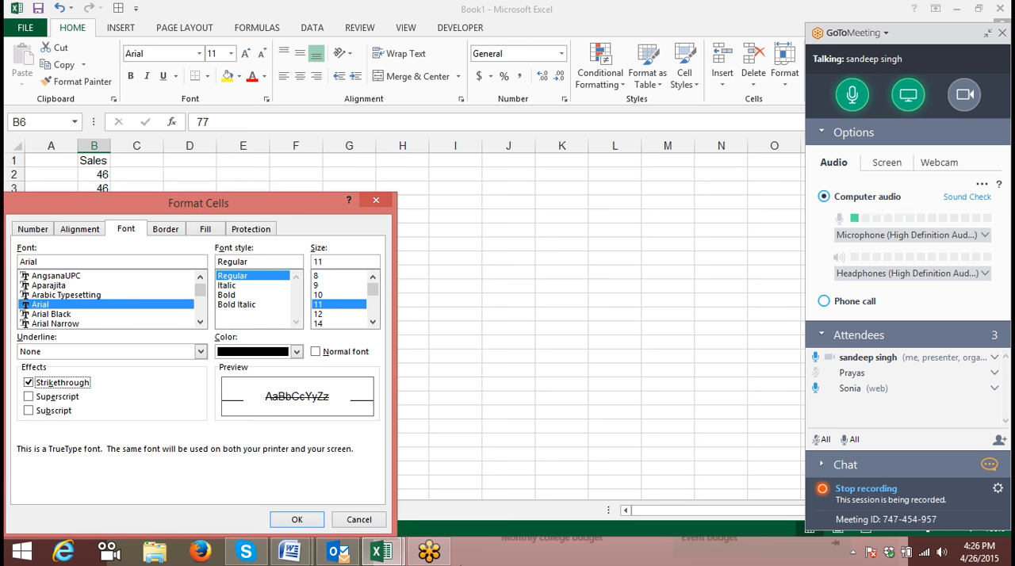
{"action": "left_click", "coordinate": [295, 519]}
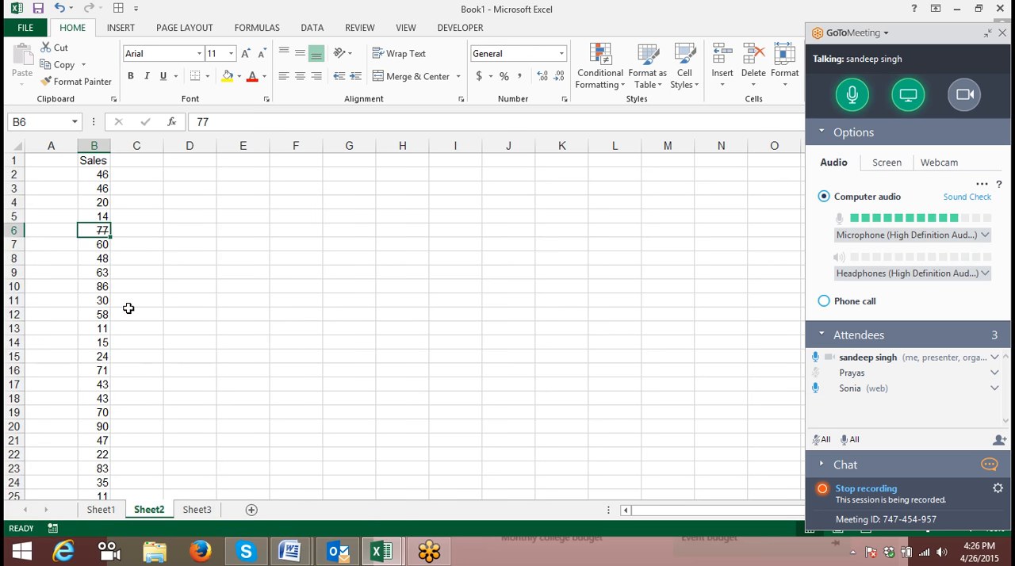
{"action": "left_click", "coordinate": [131, 311]}
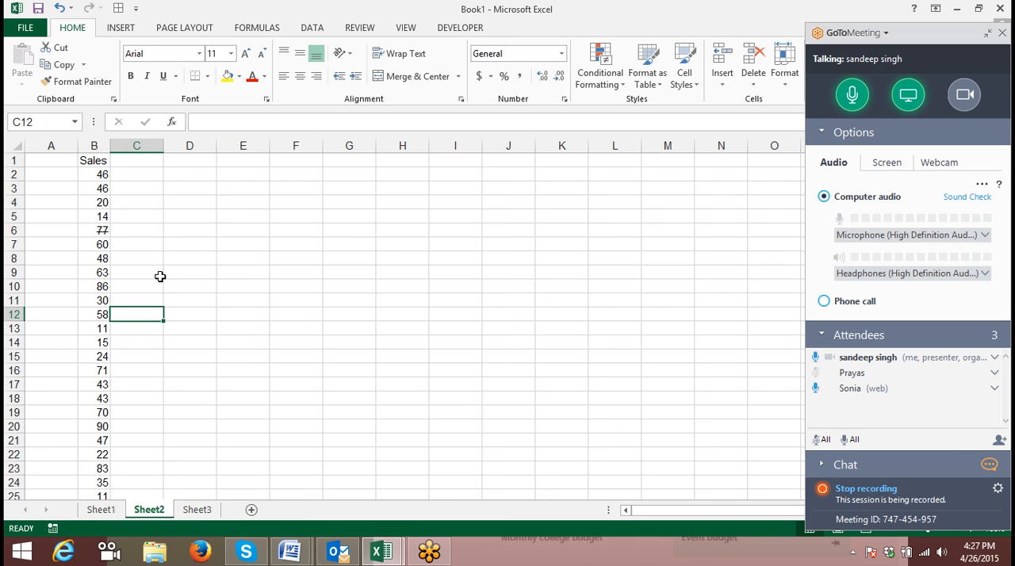
- Cross out cell B8 with both diagonal borders, using a thicker solid line in red
{"action": "left_click", "coordinate": [102, 257]}
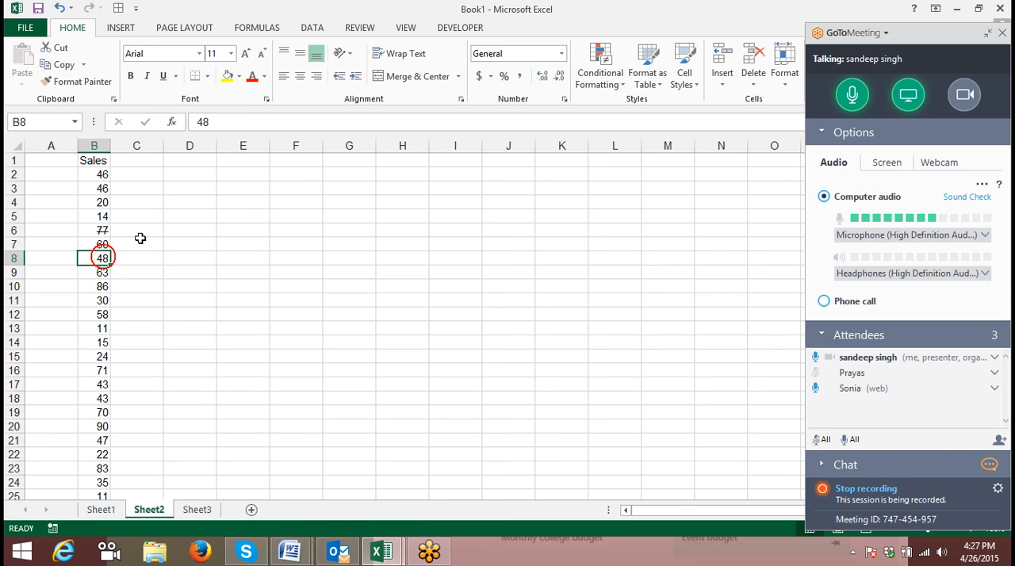
{"action": "left_click", "coordinate": [564, 98]}
{"action": "left_click", "coordinate": [424, 50]}
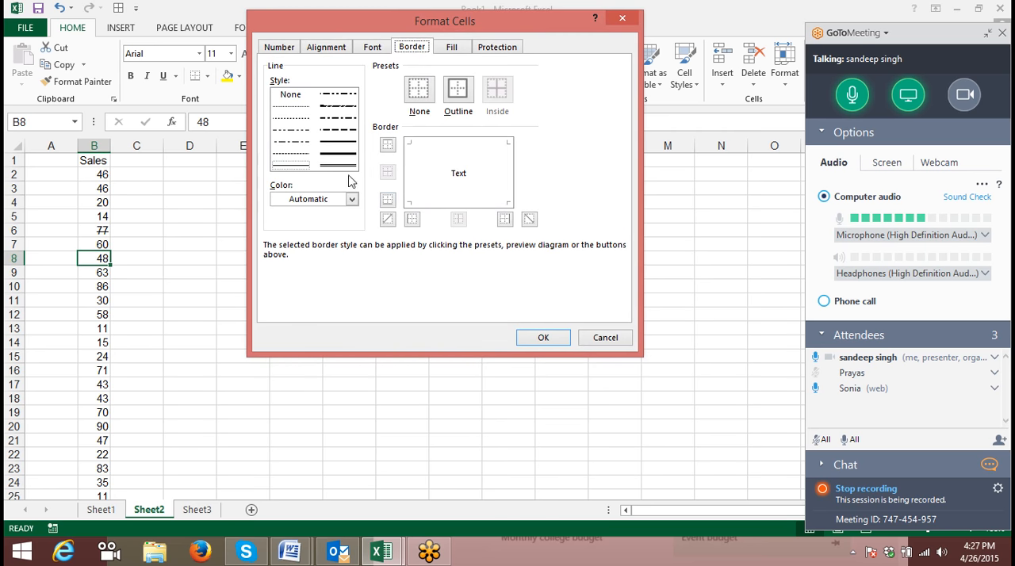
{"action": "left_click", "coordinate": [335, 153]}
{"action": "left_click", "coordinate": [322, 199]}
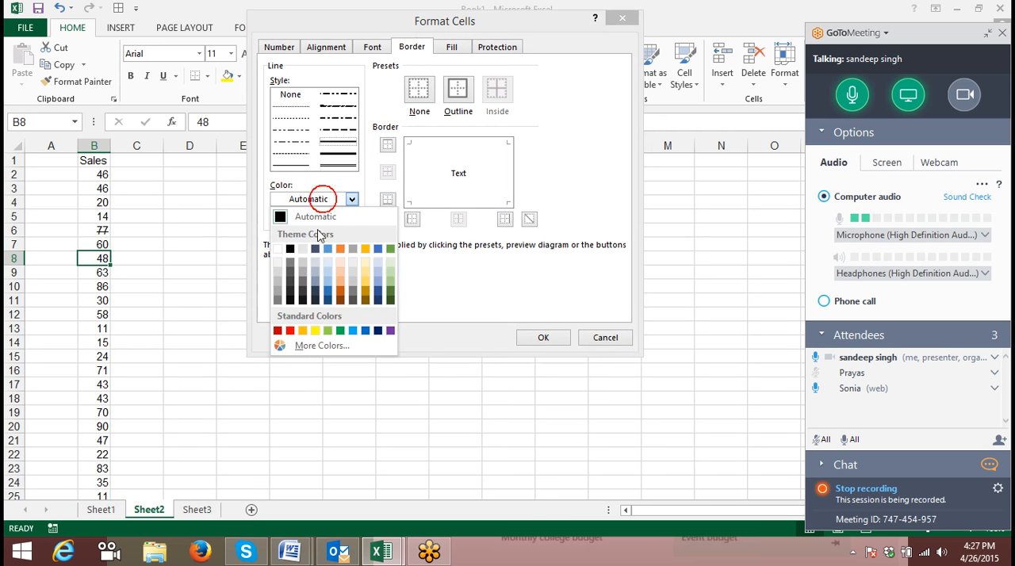
{"action": "left_click", "coordinate": [293, 329]}
{"action": "left_click", "coordinate": [388, 220]}
{"action": "left_click", "coordinate": [530, 220]}
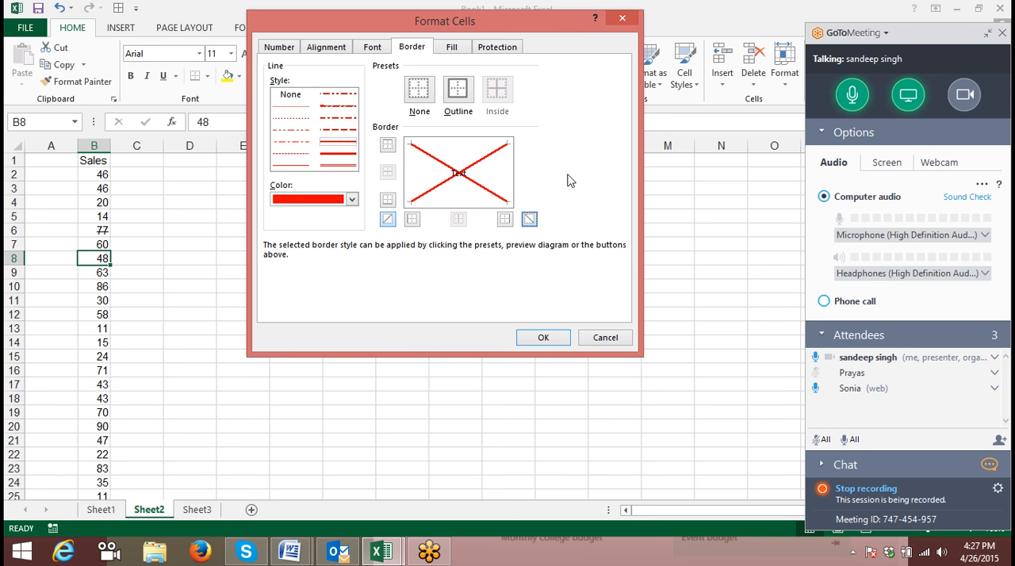
{"action": "left_click", "coordinate": [543, 337]}
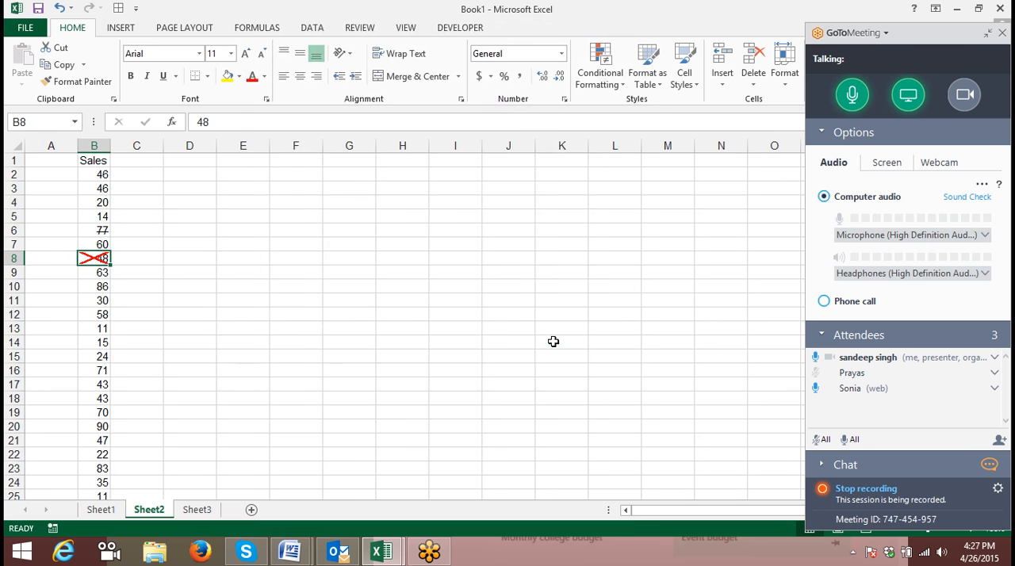
- Cross out cell B14 with both diagonal borders, using a thicker solid line in red
{"action": "left_click", "coordinate": [100, 342]}
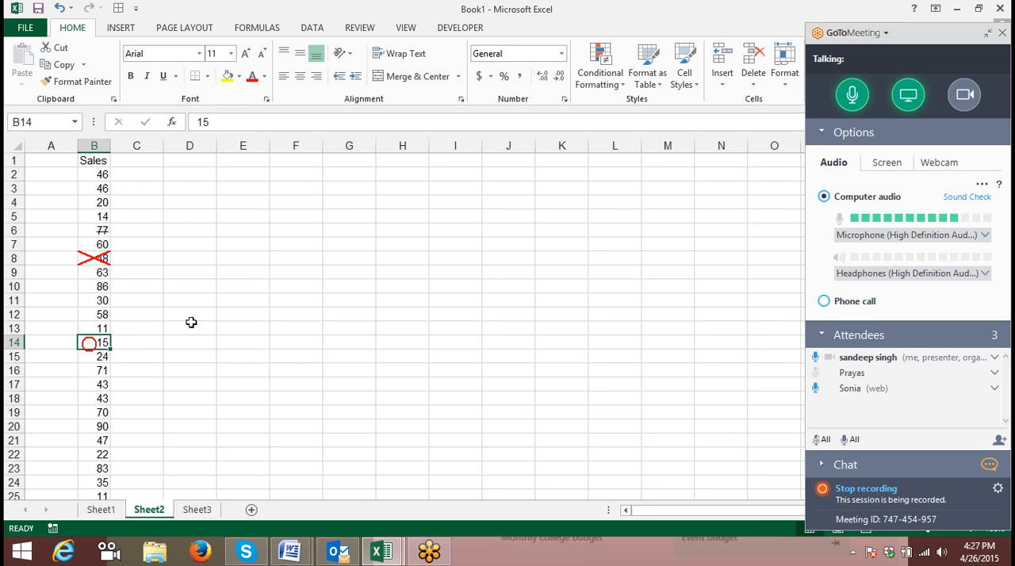
{"action": "left_click", "coordinate": [564, 99]}
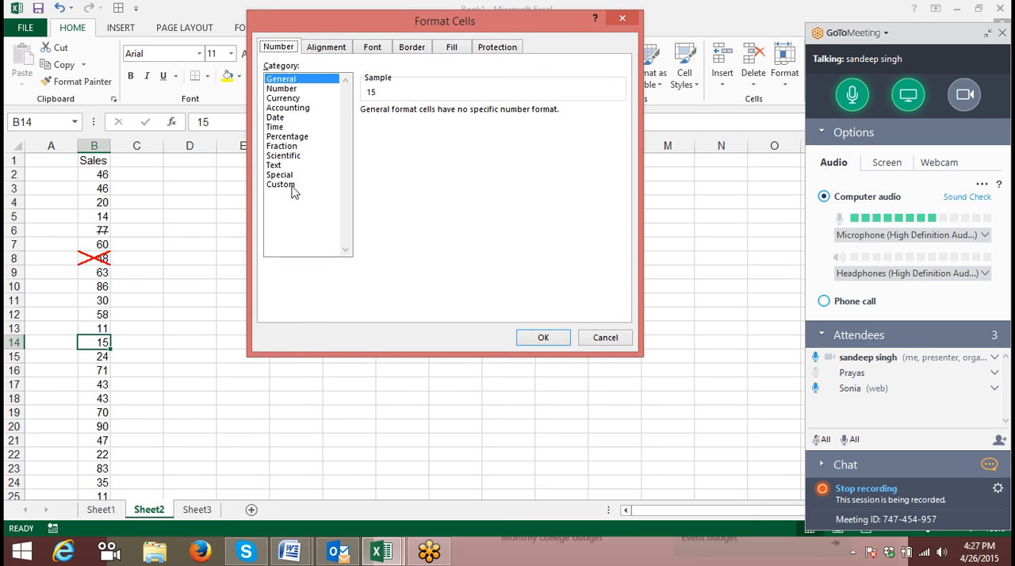
{"action": "left_click", "coordinate": [402, 49]}
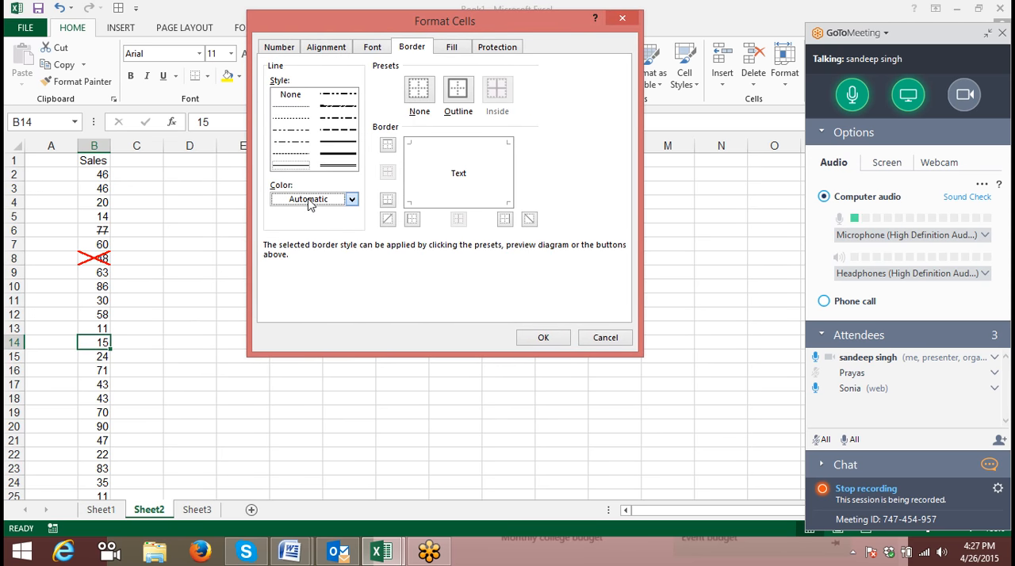
{"action": "left_click", "coordinate": [313, 199]}
{"action": "left_click", "coordinate": [291, 331]}
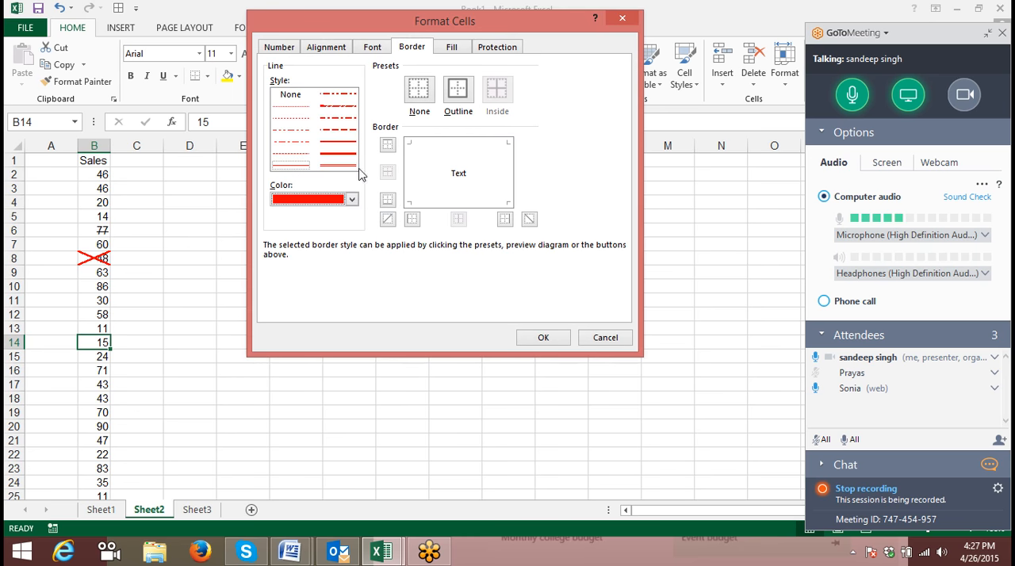
{"action": "left_click", "coordinate": [387, 219]}
{"action": "left_click", "coordinate": [529, 219]}
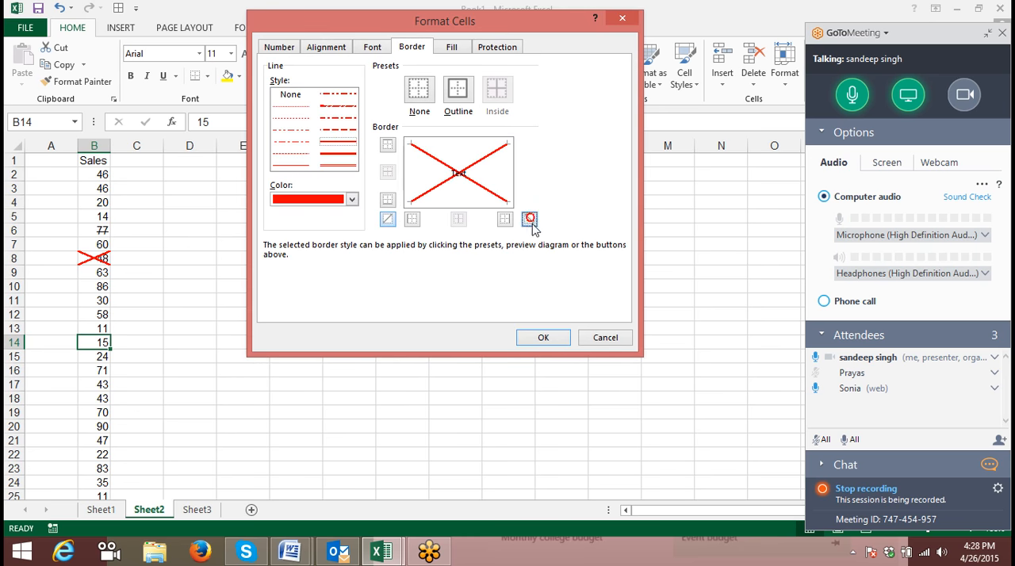
{"action": "left_click", "coordinate": [543, 337]}
- Repeat the red diagonal-cross border on cell B18 and on further cells lower in the Sales column
{"action": "left_click", "coordinate": [80, 399]}
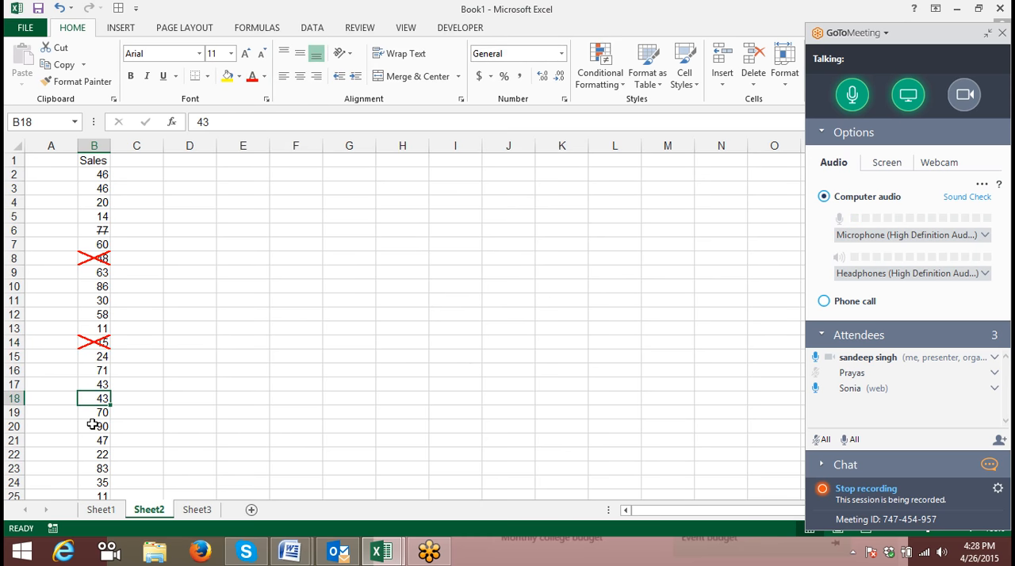
{"action": "scroll", "coordinate": [93, 426], "scroll_direction": "down", "scroll_amount": 4}
{"action": "left_click", "coordinate": [91, 425]}
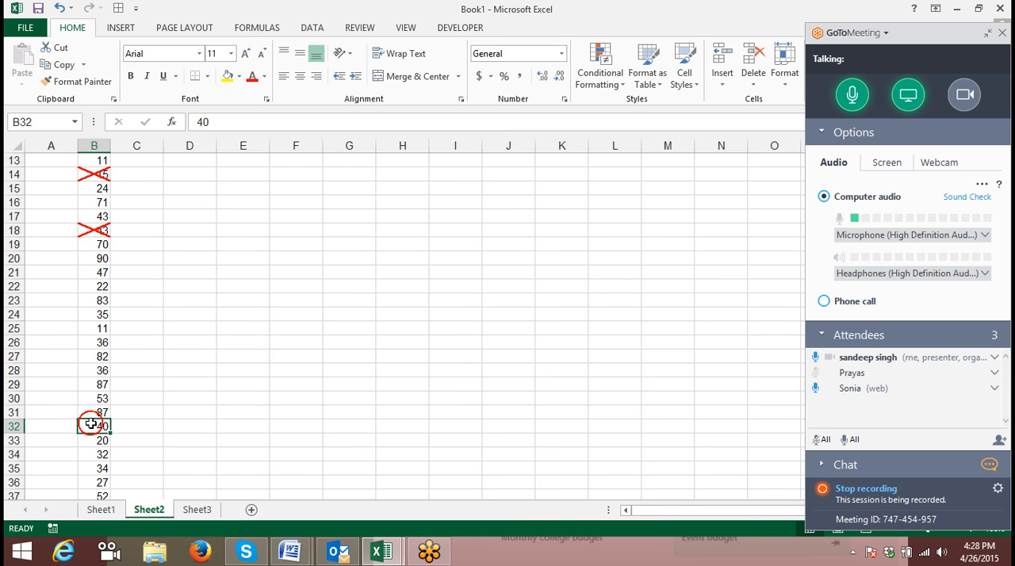
{"action": "scroll", "coordinate": [87, 423], "scroll_direction": "down", "scroll_amount": 5}
{"action": "left_click", "coordinate": [91, 413]}
{"action": "key", "text": "F4"}
{"action": "left_click", "coordinate": [103, 347]}
{"action": "scroll", "coordinate": [103, 317], "scroll_direction": "up", "scroll_amount": 8}
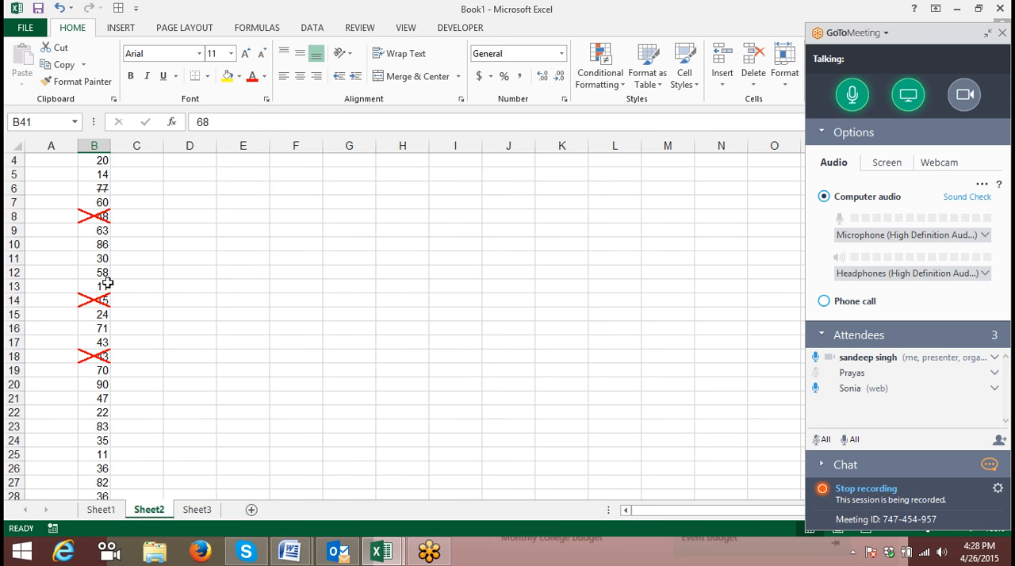
{"action": "scroll", "coordinate": [146, 298], "scroll_direction": "up", "scroll_amount": 1}
- Give cell B10 a left border and a rising diagonal border, both in a thicker solid green line
{"action": "left_click", "coordinate": [89, 286]}
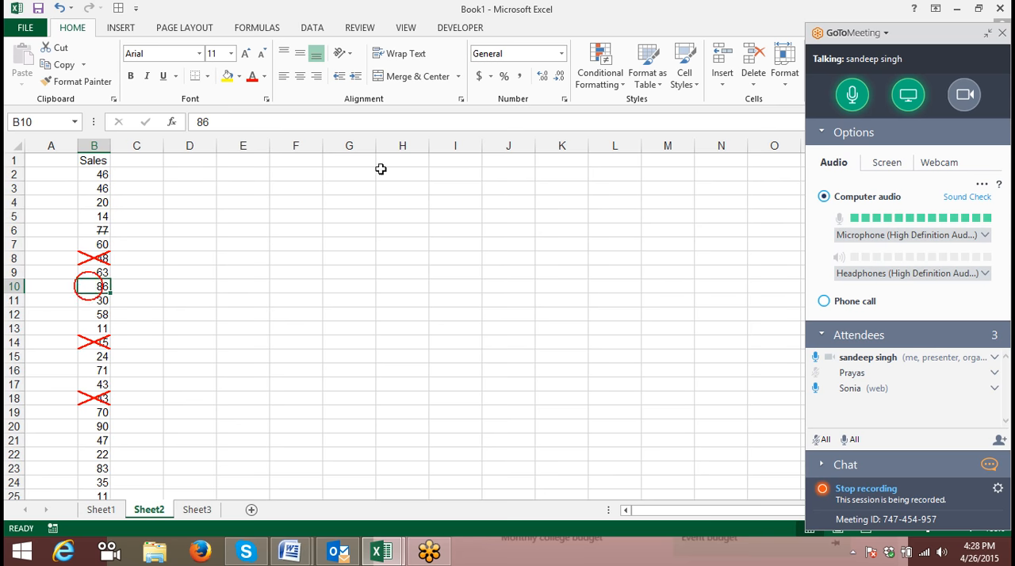
{"action": "left_click", "coordinate": [563, 99]}
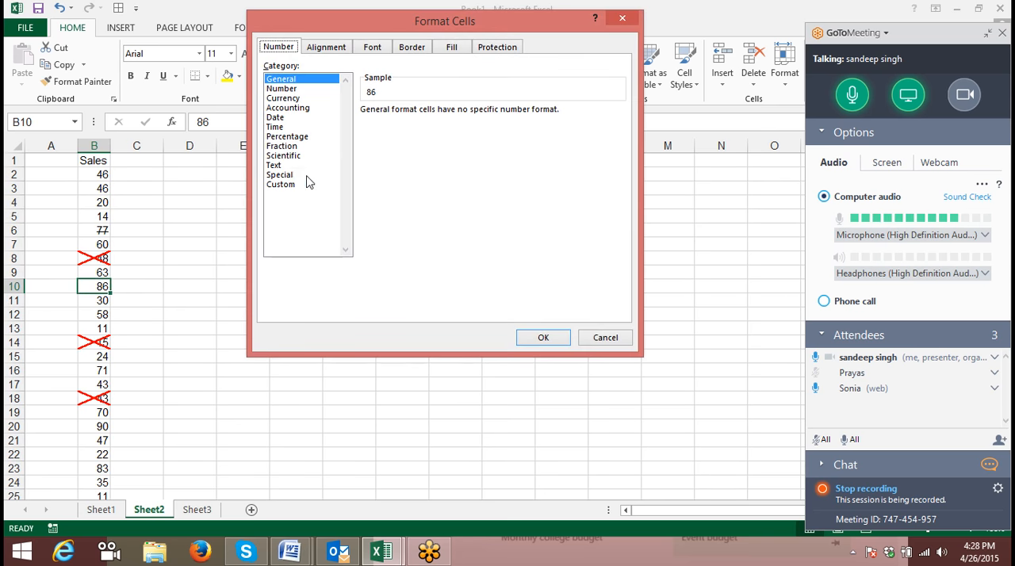
{"action": "left_click", "coordinate": [413, 47]}
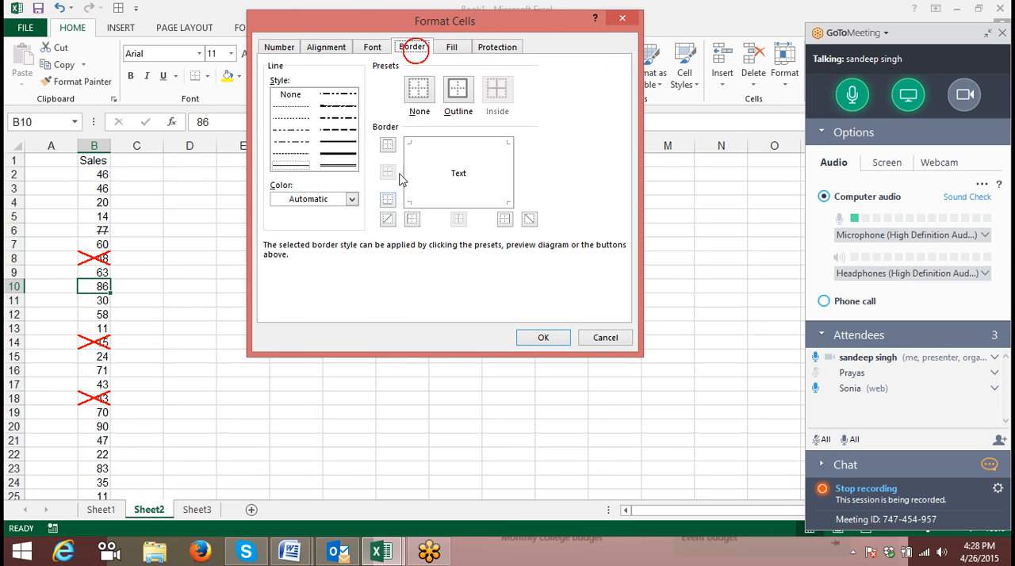
{"action": "left_click", "coordinate": [347, 151]}
{"action": "left_click", "coordinate": [351, 199]}
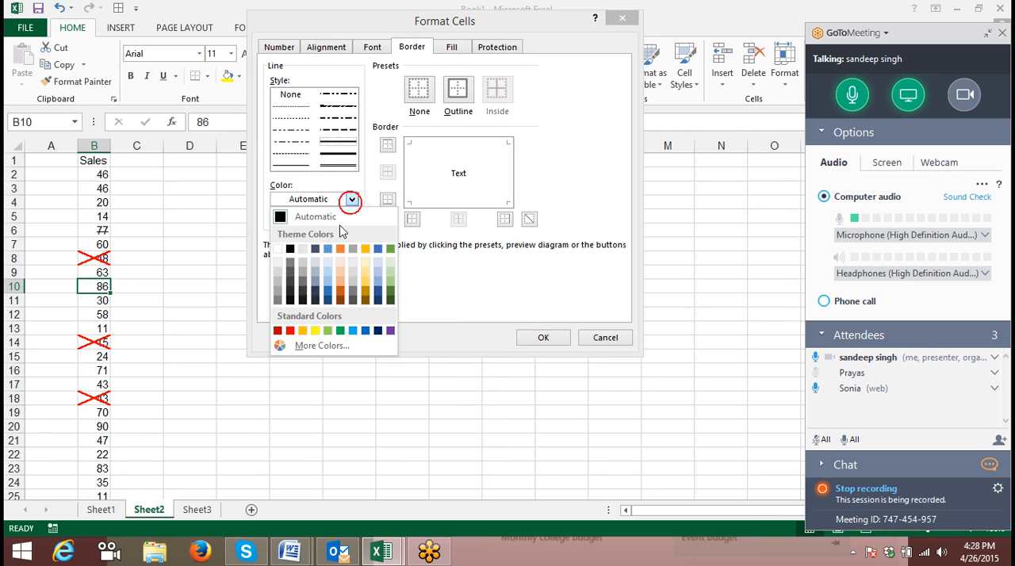
{"action": "left_click", "coordinate": [339, 332]}
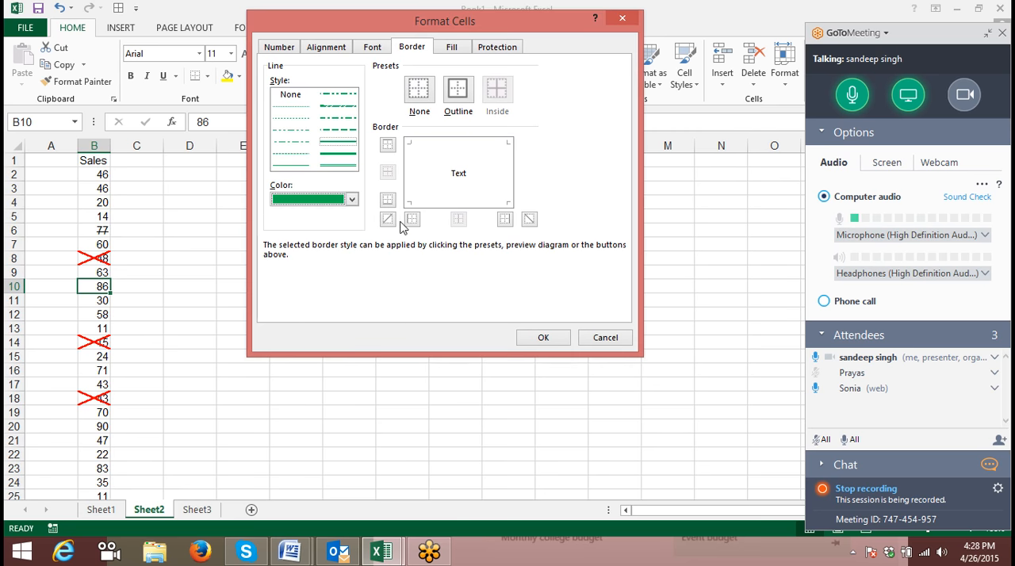
{"action": "left_click", "coordinate": [412, 219]}
{"action": "left_click", "coordinate": [387, 221]}
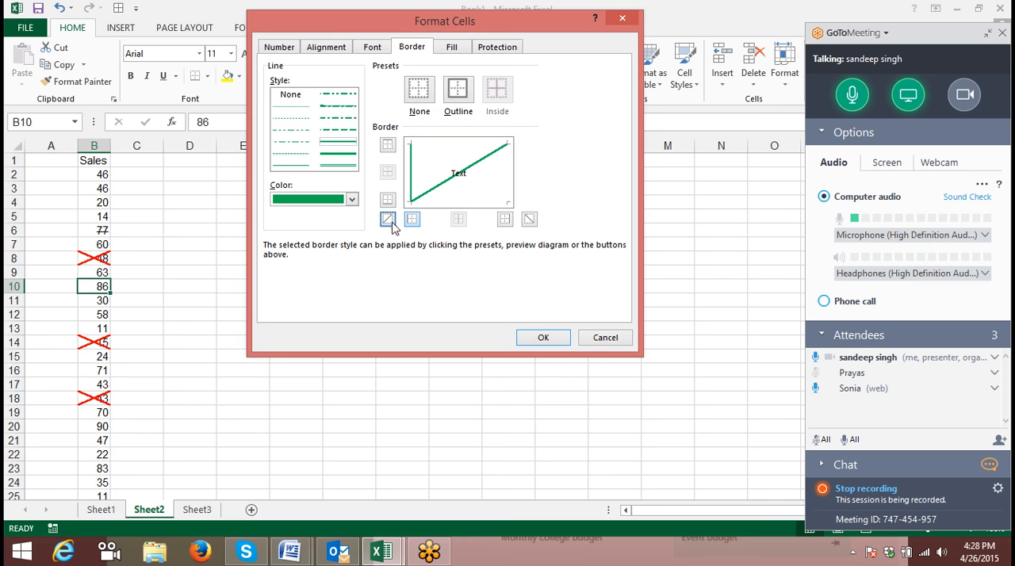
{"action": "left_click", "coordinate": [538, 339]}
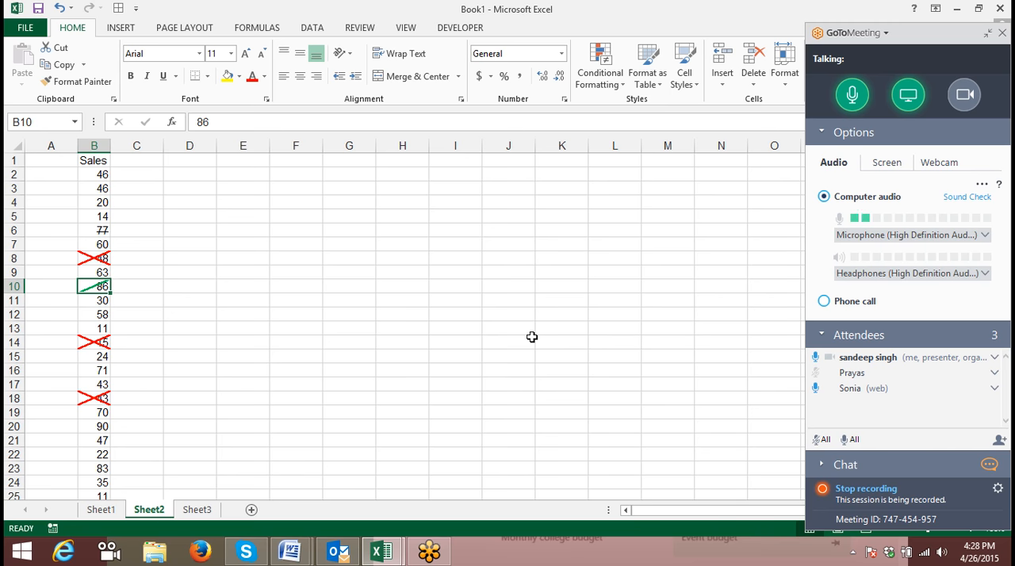
{"action": "left_click", "coordinate": [99, 315]}
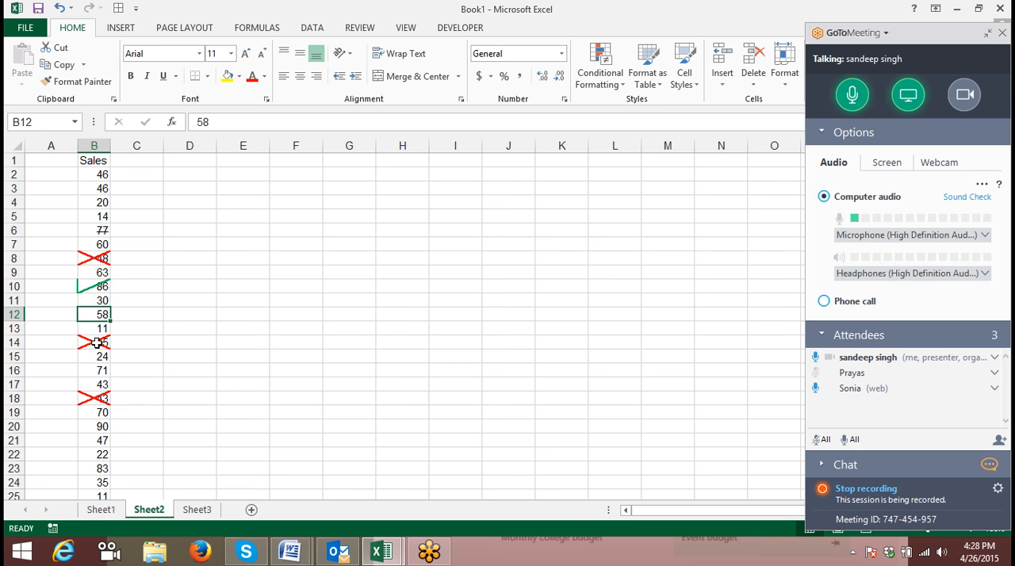
{"action": "scroll", "coordinate": [95, 325], "scroll_direction": "down", "scroll_amount": 4}
{"action": "scroll", "coordinate": [95, 325], "scroll_direction": "up", "scroll_amount": 4}
{"action": "left_click", "coordinate": [91, 202]}
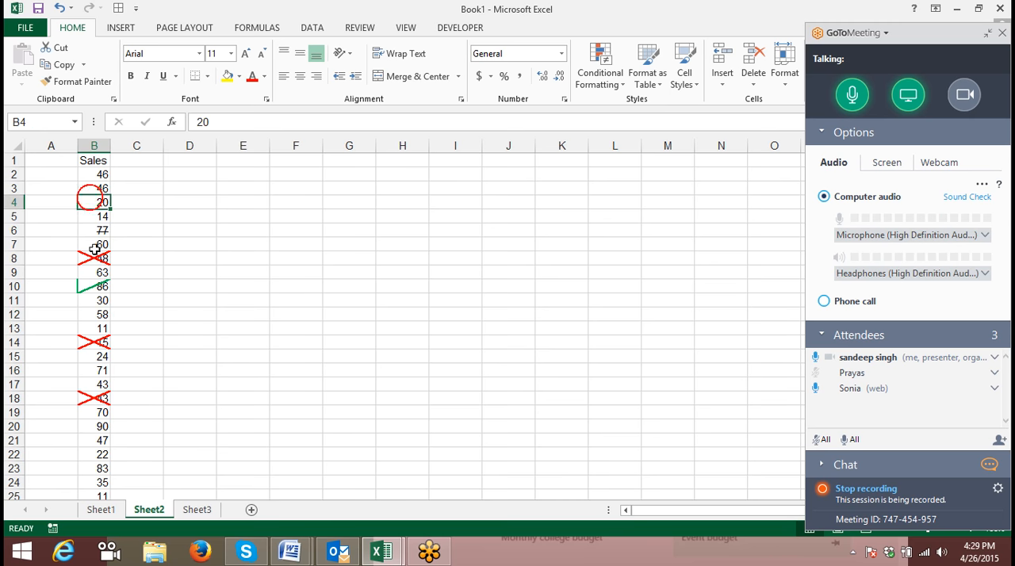
{"action": "left_click", "coordinate": [89, 311]}
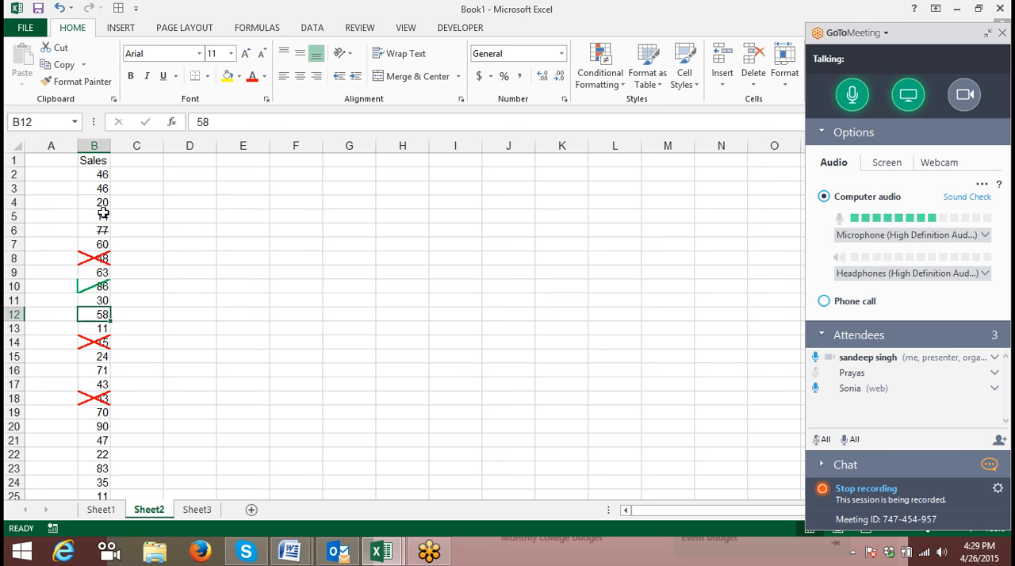
{"action": "left_click_drag", "start_coordinate": [99, 412], "coordinate": [93, 245]}
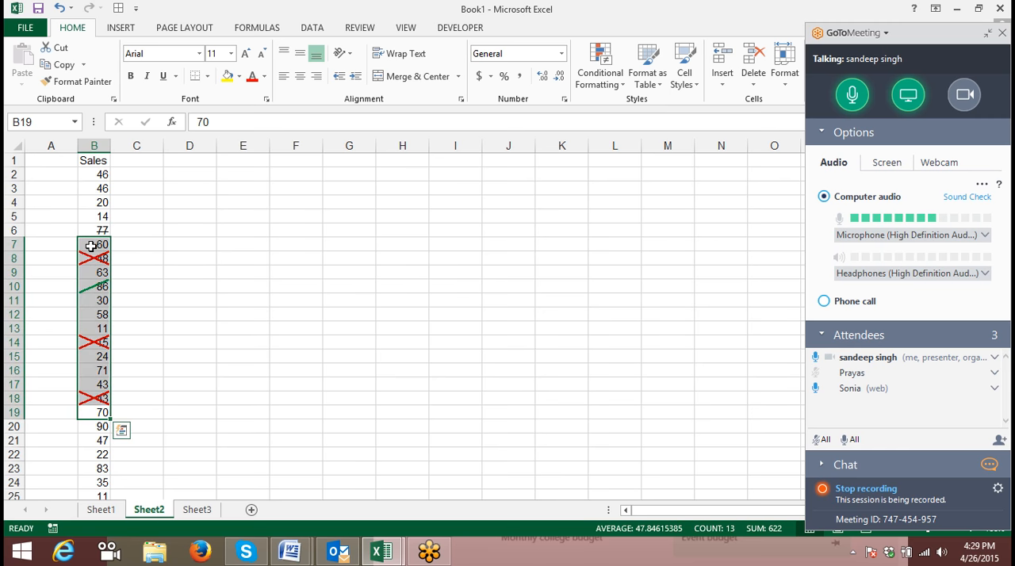
{"action": "left_click", "coordinate": [850, 550]}
{"action": "left_click", "coordinate": [440, 286]}
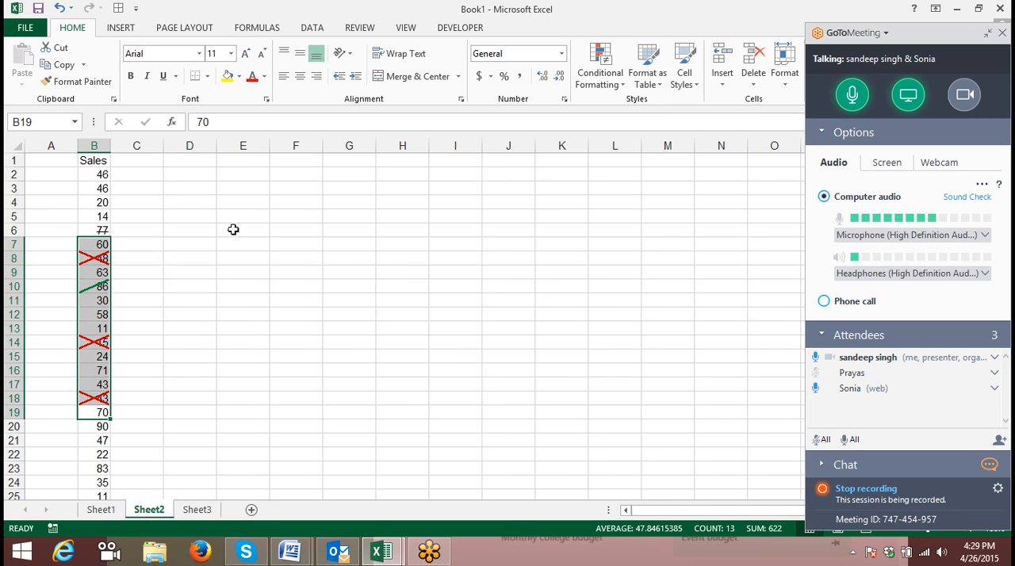
{"action": "left_click", "coordinate": [143, 188]}
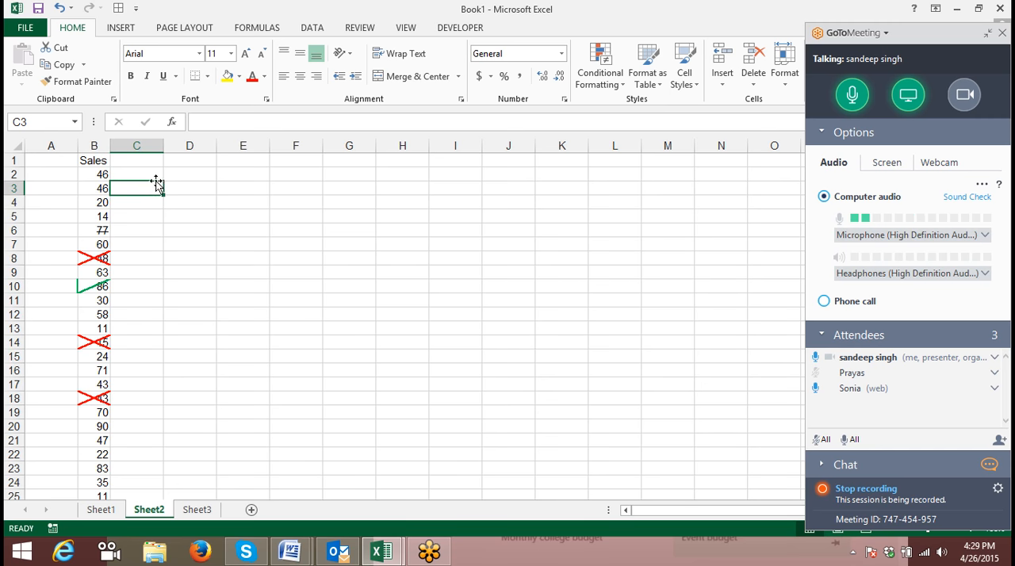
- Enter P in cell C2 and set its font to Wingdings 2 to produce a tick mark
{"action": "left_click", "coordinate": [151, 169]}
{"action": "type", "text": "P"}
{"action": "key", "text": "Return"}
{"action": "left_click", "coordinate": [152, 168]}
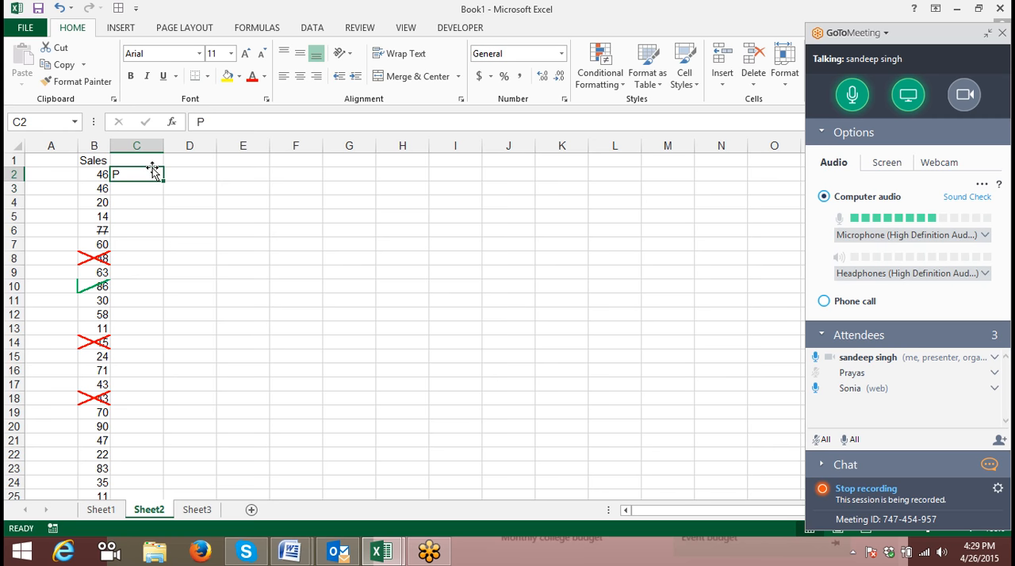
{"action": "left_click", "coordinate": [199, 54]}
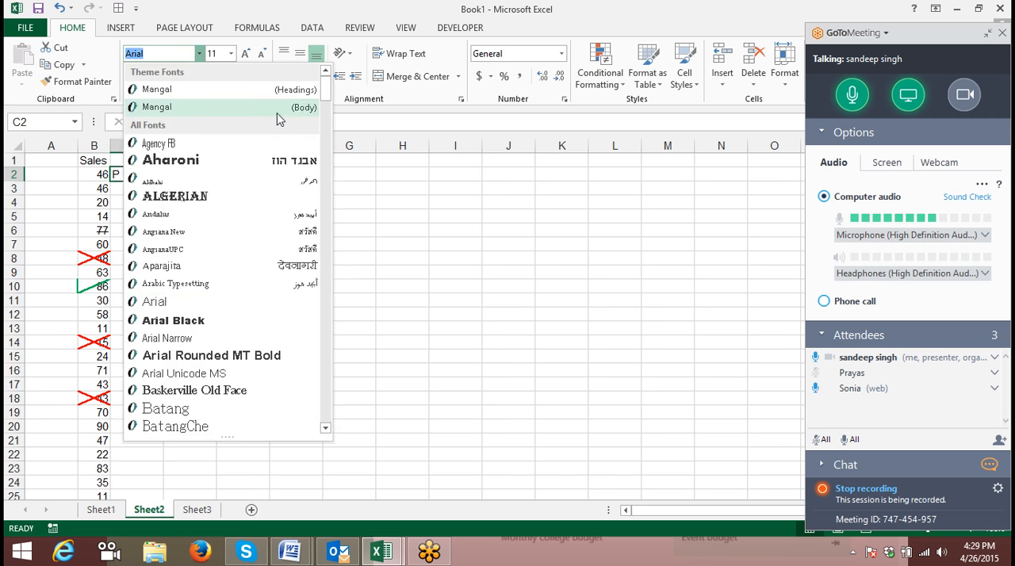
{"action": "scroll", "coordinate": [301, 237], "scroll_direction": "down", "scroll_amount": 8}
{"action": "left_click_drag", "start_coordinate": [325, 119], "coordinate": [325, 410]}
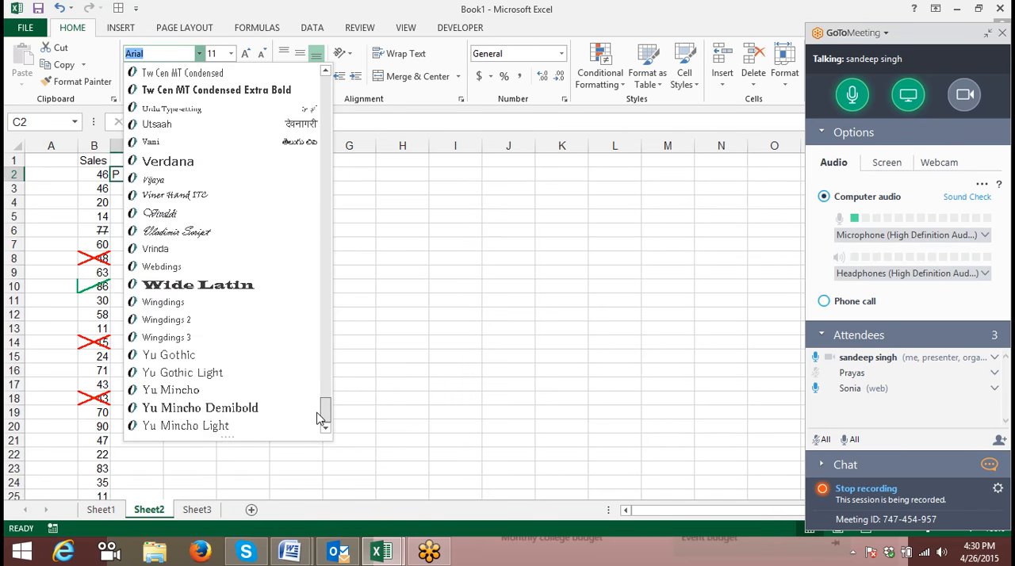
{"action": "left_click", "coordinate": [220, 322]}
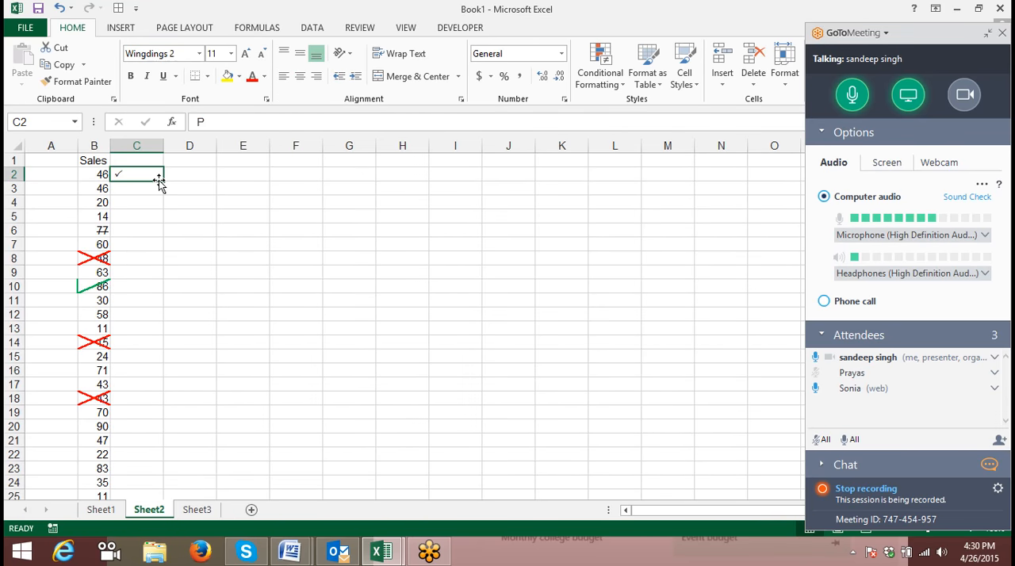
- Fill the tick mark from C2 down to C22, and check the underlying character in C7
{"action": "left_click_drag", "start_coordinate": [163, 182], "coordinate": [156, 457]}
{"action": "left_click", "coordinate": [118, 229]}
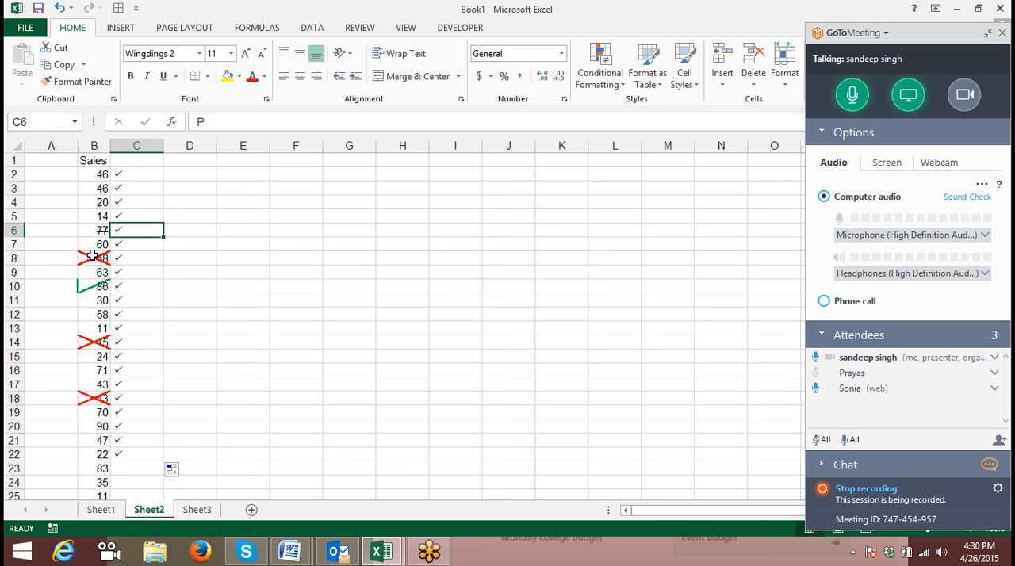
{"action": "left_click_drag", "start_coordinate": [153, 188], "coordinate": [162, 307]}
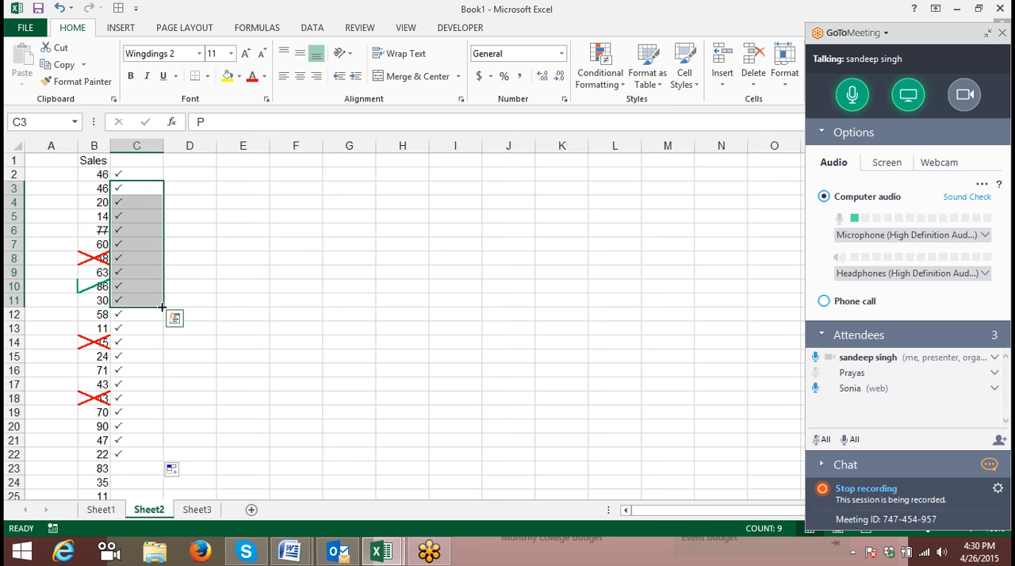
{"action": "left_click_drag", "start_coordinate": [141, 172], "coordinate": [140, 391]}
{"action": "left_click", "coordinate": [128, 246]}
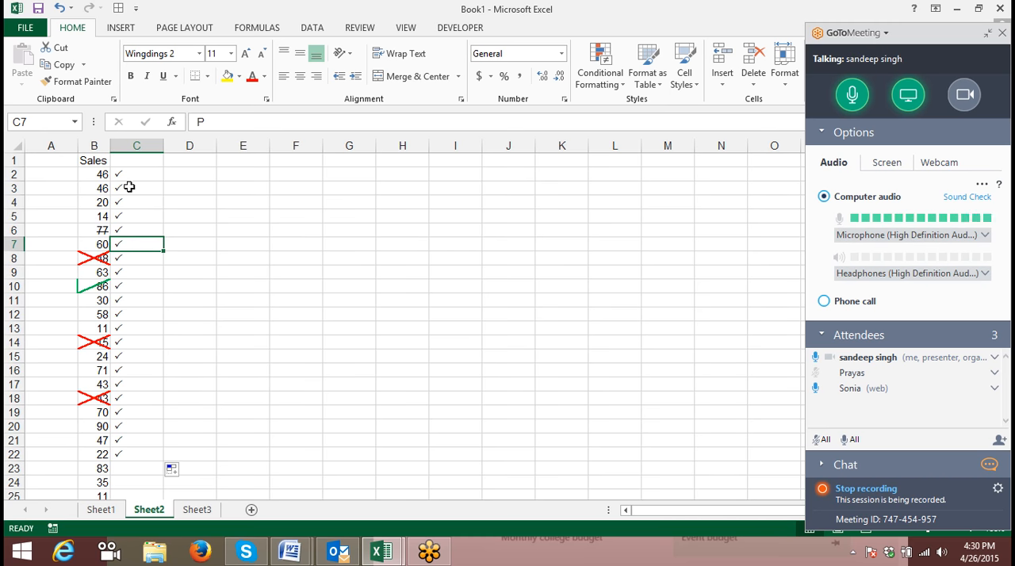
{"action": "left_click", "coordinate": [217, 117]}
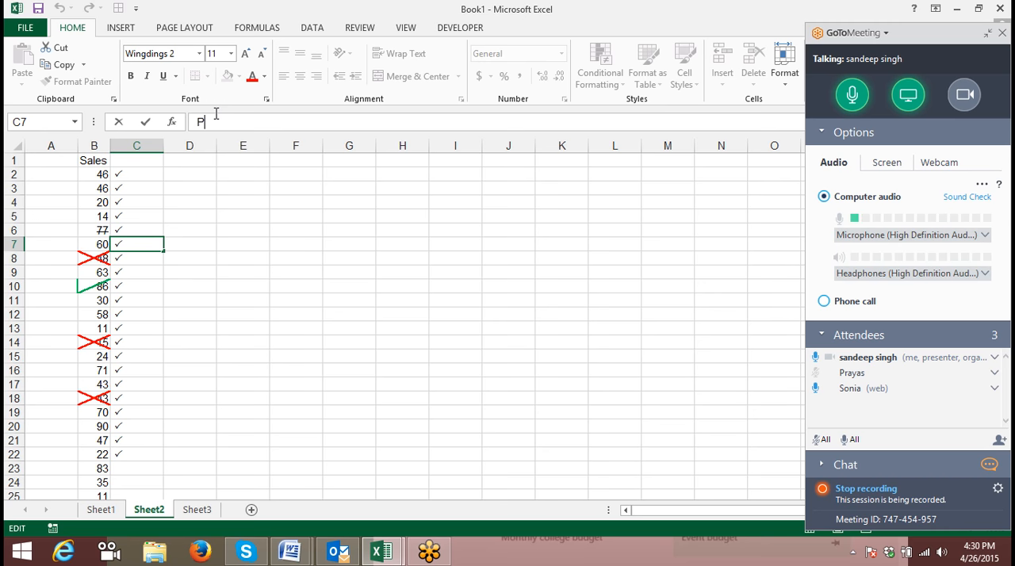
{"action": "key", "text": "Escape"}
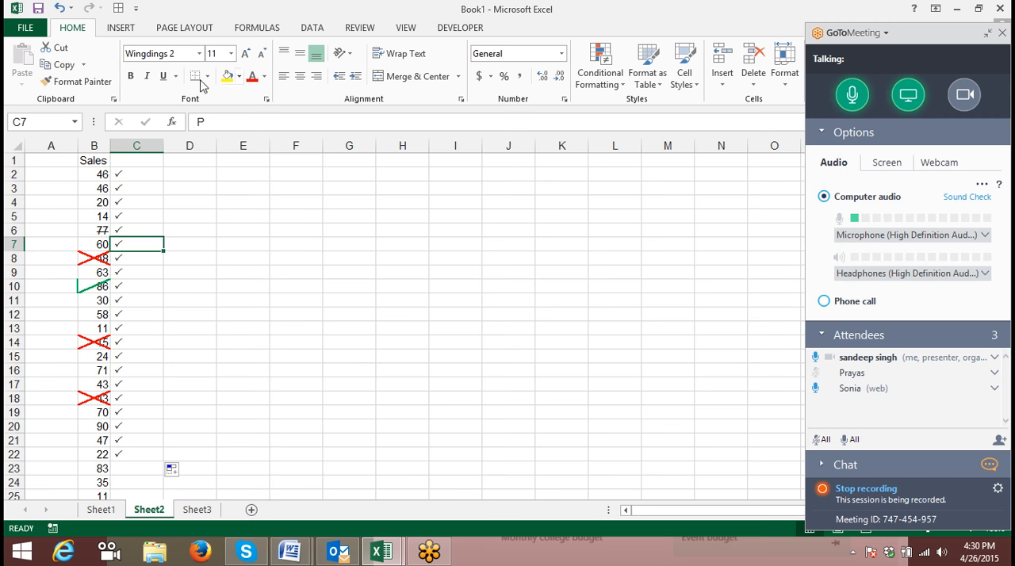
- Enter O in cell C6 to replace its tick with a cross, and return to the Book1 workbook
{"action": "left_click", "coordinate": [127, 176]}
{"action": "left_click", "coordinate": [140, 230]}
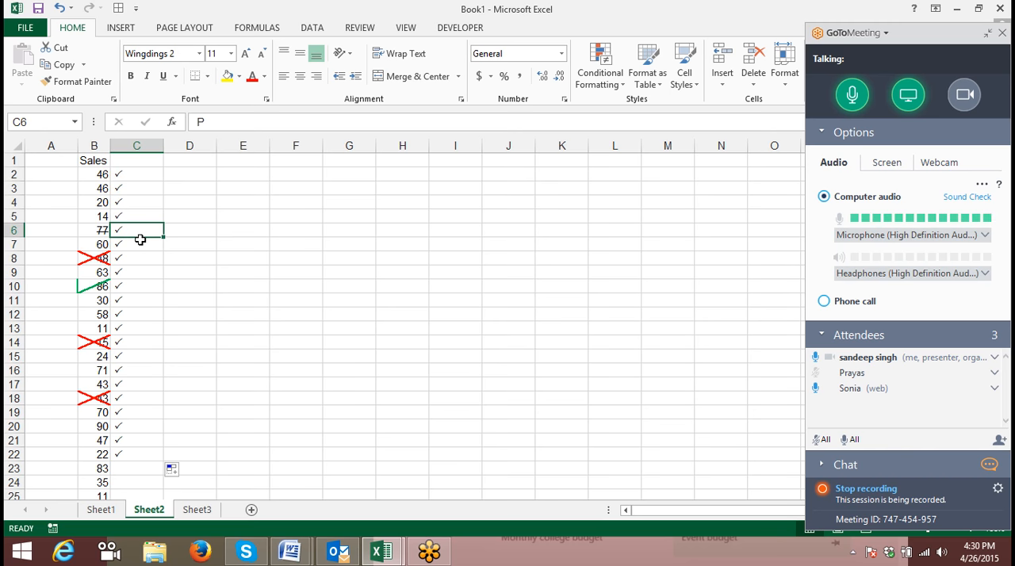
{"action": "type", "text": "O"}
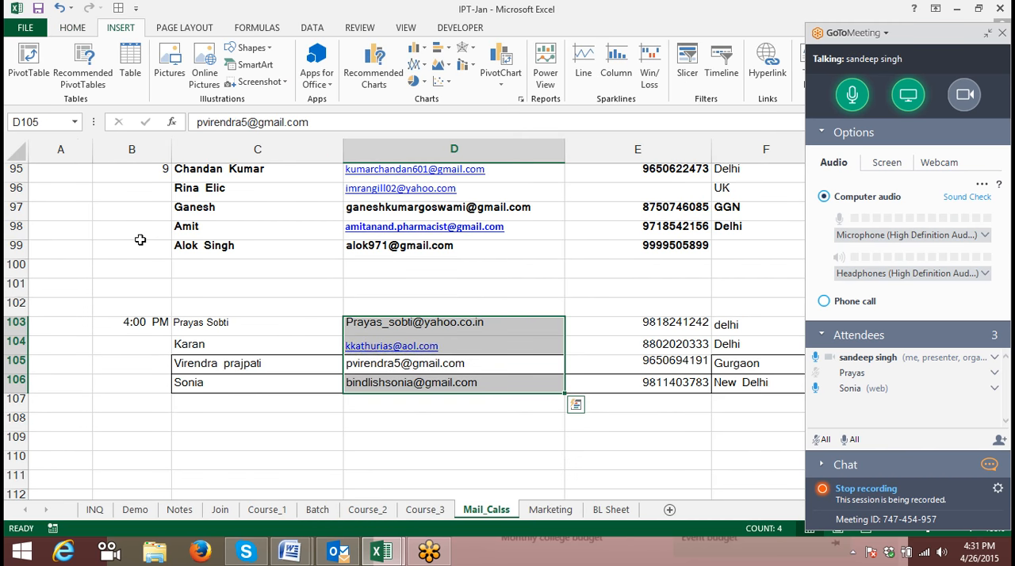
{"action": "left_click", "coordinate": [387, 552]}
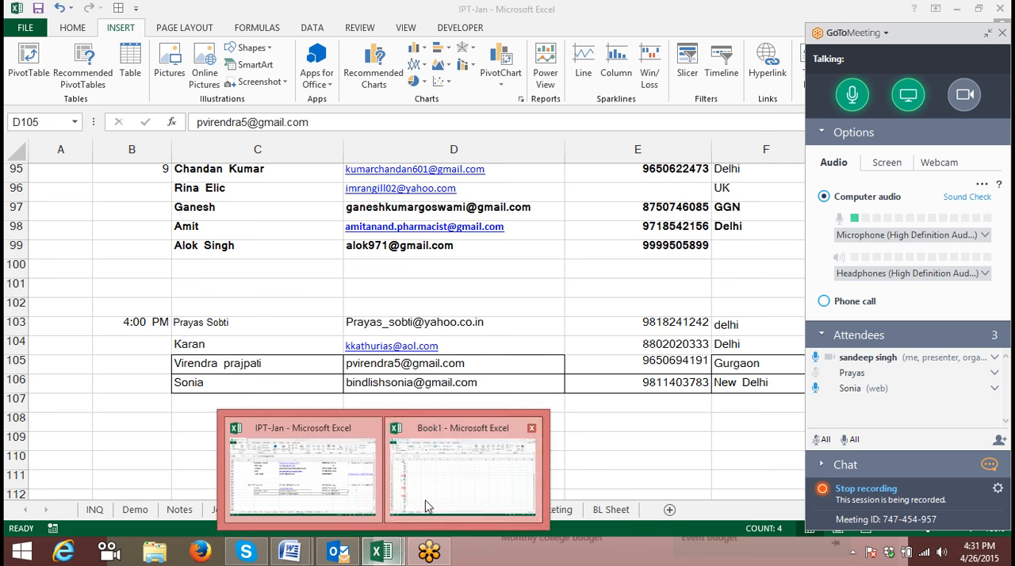
{"action": "left_click", "coordinate": [426, 506]}
{"action": "left_click", "coordinate": [128, 314]}
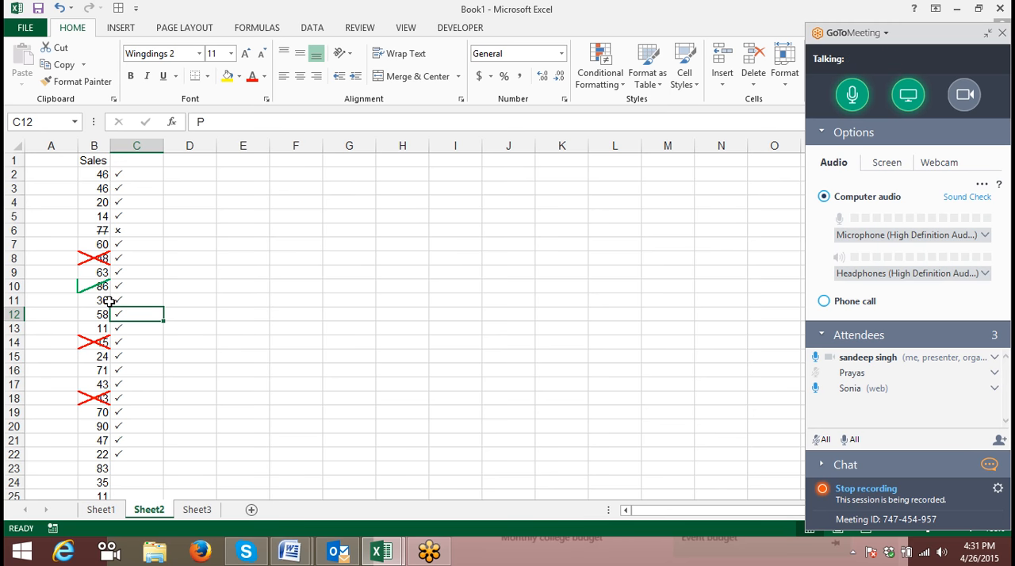
{"action": "left_click", "coordinate": [148, 284]}
{"action": "left_click", "coordinate": [148, 271]}
{"action": "left_click", "coordinate": [147, 299]}
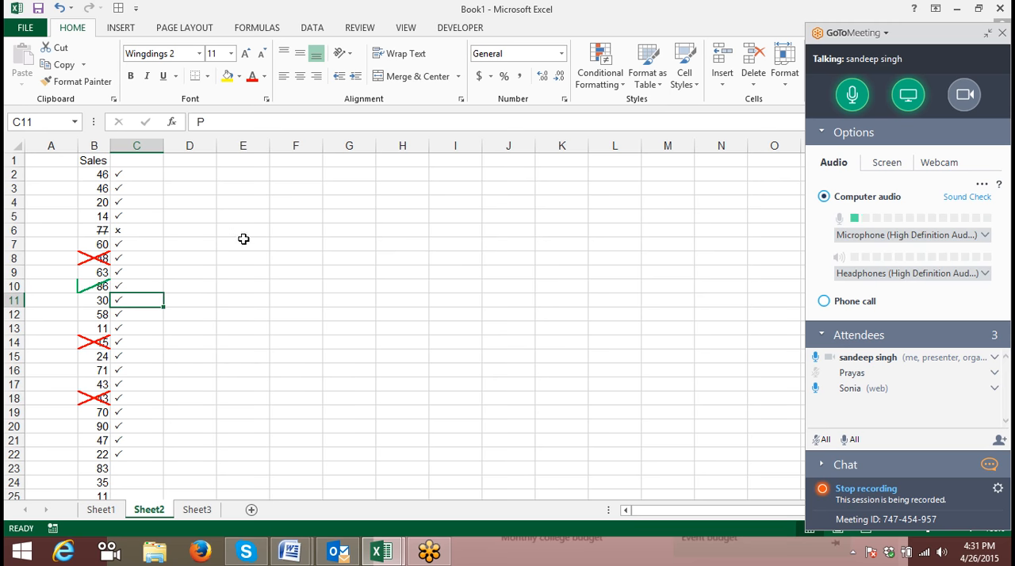
- Enter J in cell E7 and rotate its text to -44 degrees so the letter looks like a tick
{"action": "left_click", "coordinate": [240, 245]}
{"action": "type", "text": "J"}
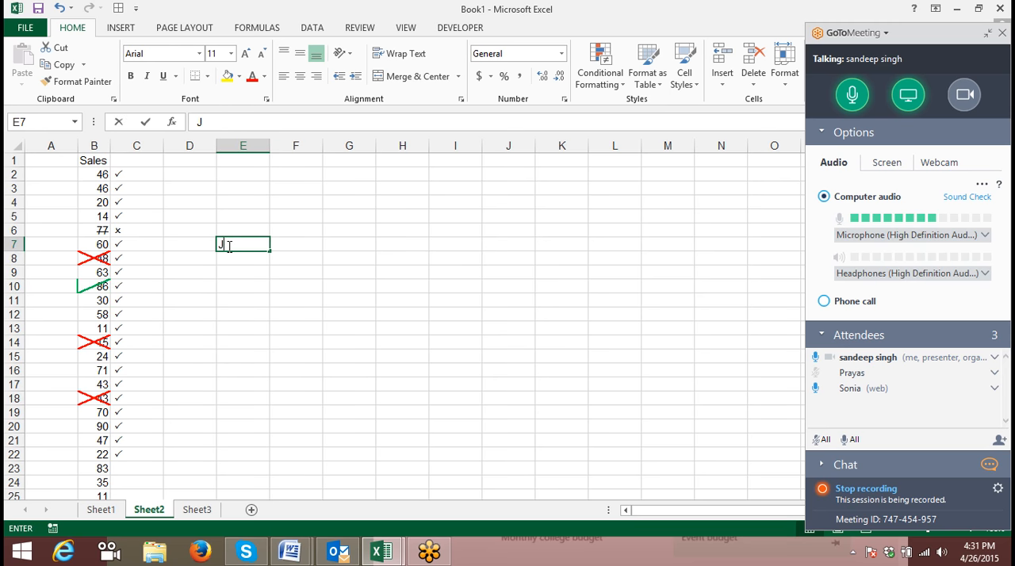
{"action": "key", "text": "Return"}
{"action": "left_click", "coordinate": [226, 246]}
{"action": "left_click", "coordinate": [459, 97]}
{"action": "left_click_drag", "start_coordinate": [601, 127], "coordinate": [612, 168]}
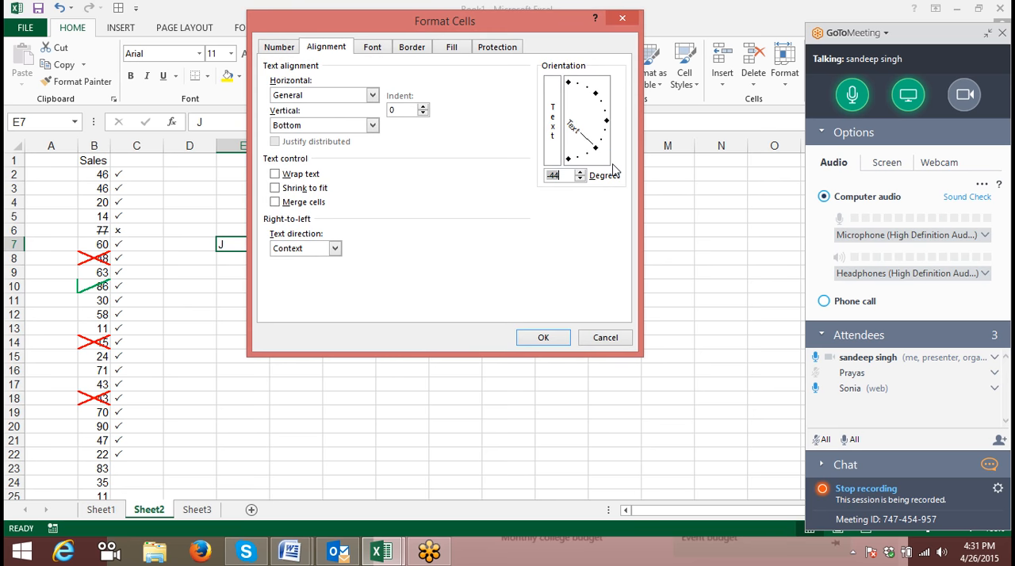
{"action": "left_click", "coordinate": [530, 338]}
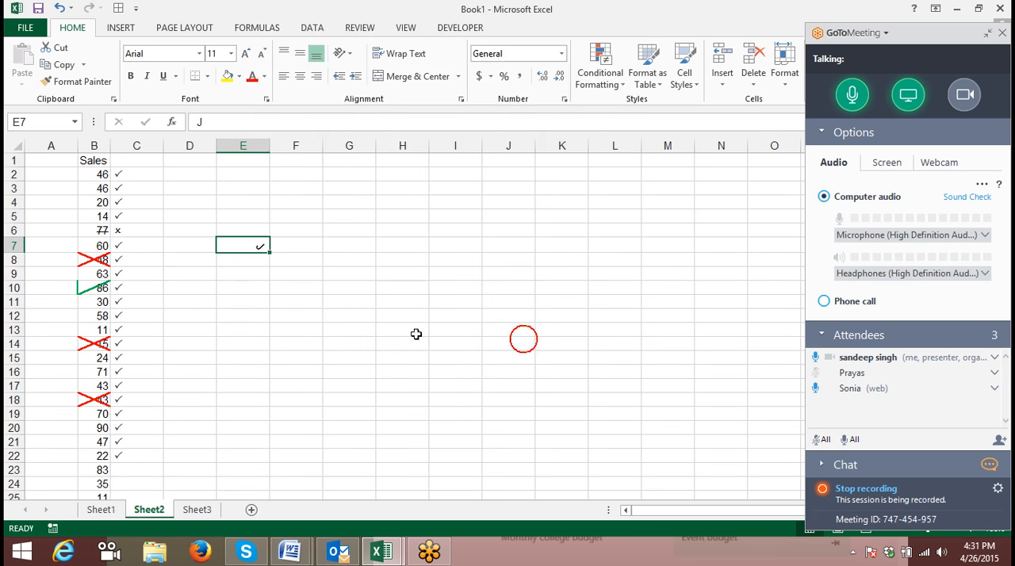
{"action": "left_click", "coordinate": [290, 293]}
{"action": "left_click", "coordinate": [261, 247]}
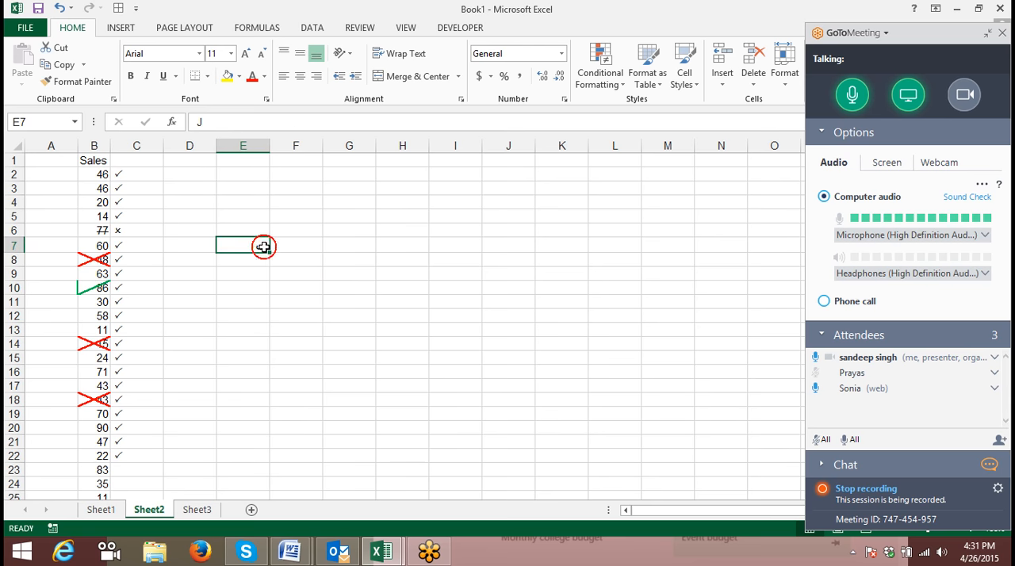
{"action": "left_click", "coordinate": [200, 53]}
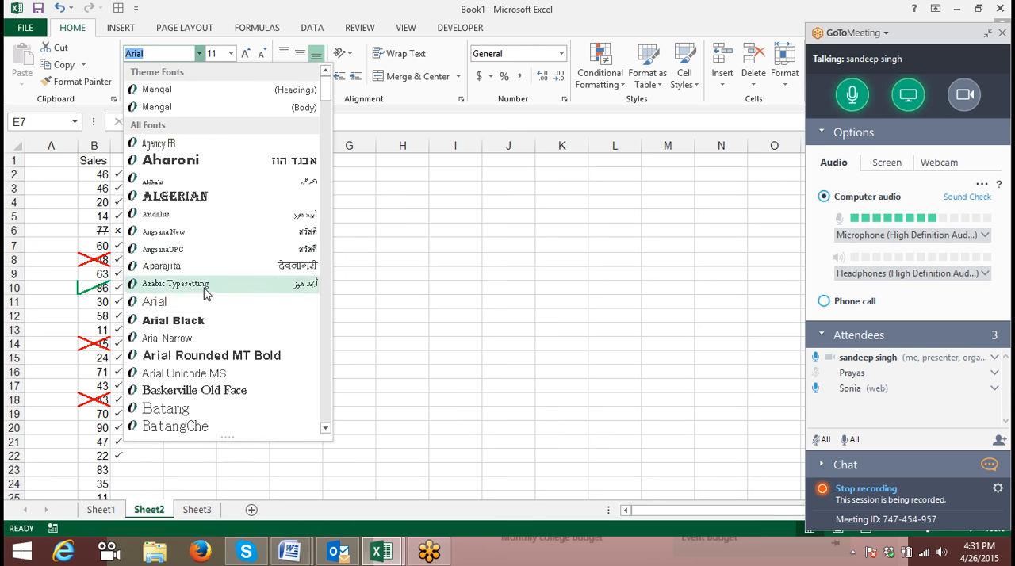
{"action": "scroll", "coordinate": [222, 277], "scroll_direction": "down", "scroll_amount": 10}
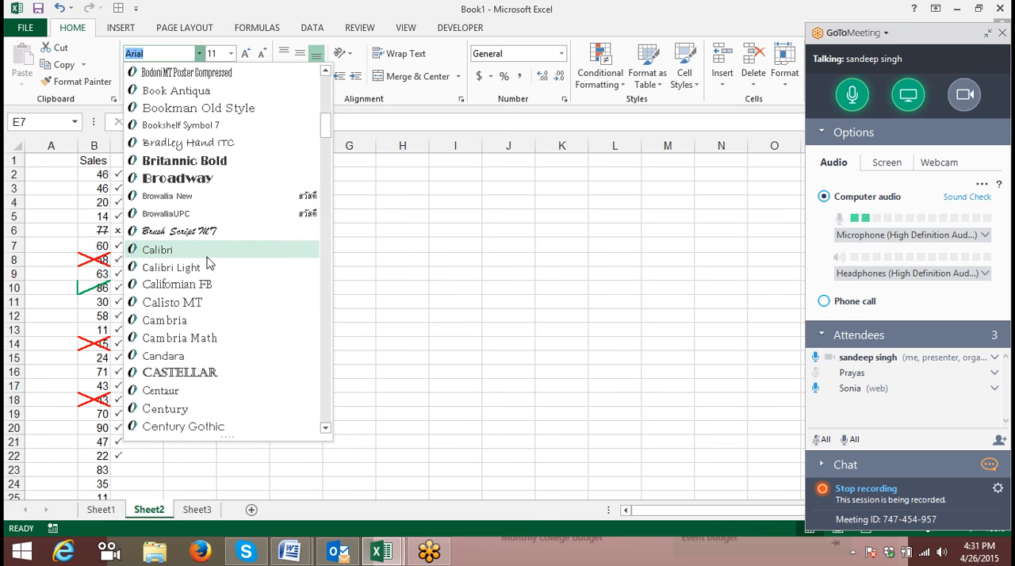
{"action": "left_click", "coordinate": [204, 251]}
{"action": "left_click", "coordinate": [212, 314]}
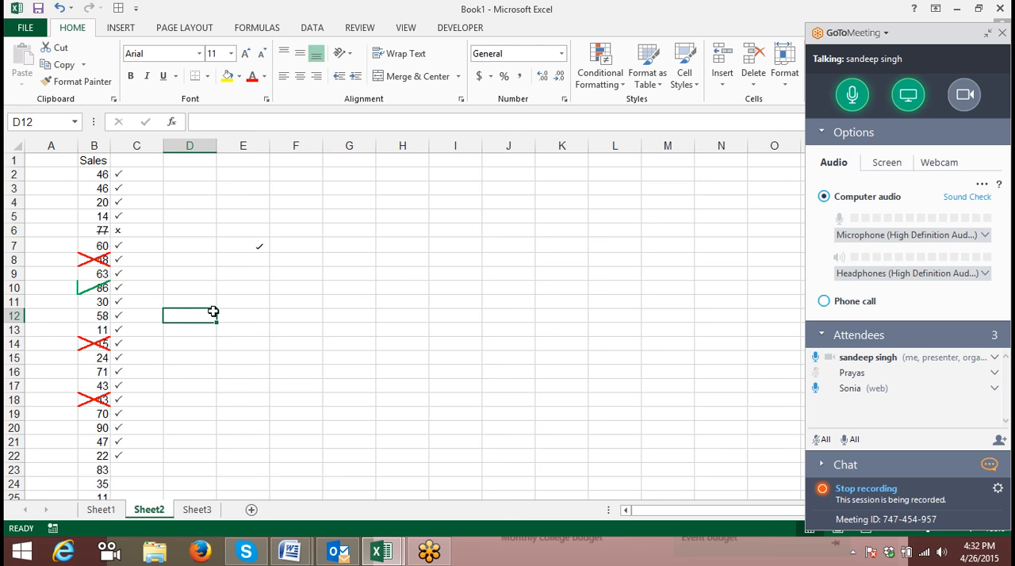
- Enter a person's full name in cell A1 of Sheet3
{"action": "left_click", "coordinate": [196, 511]}
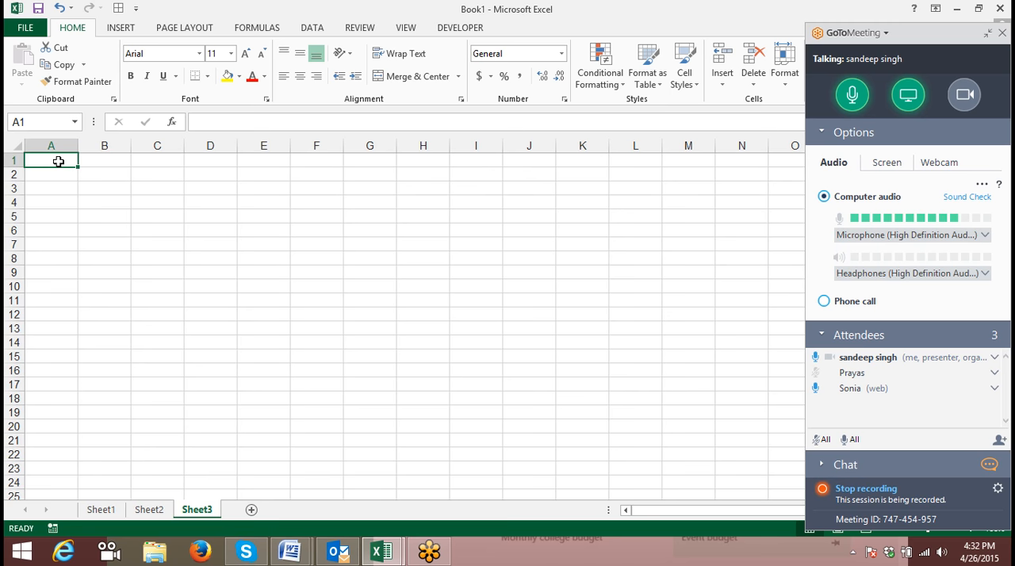
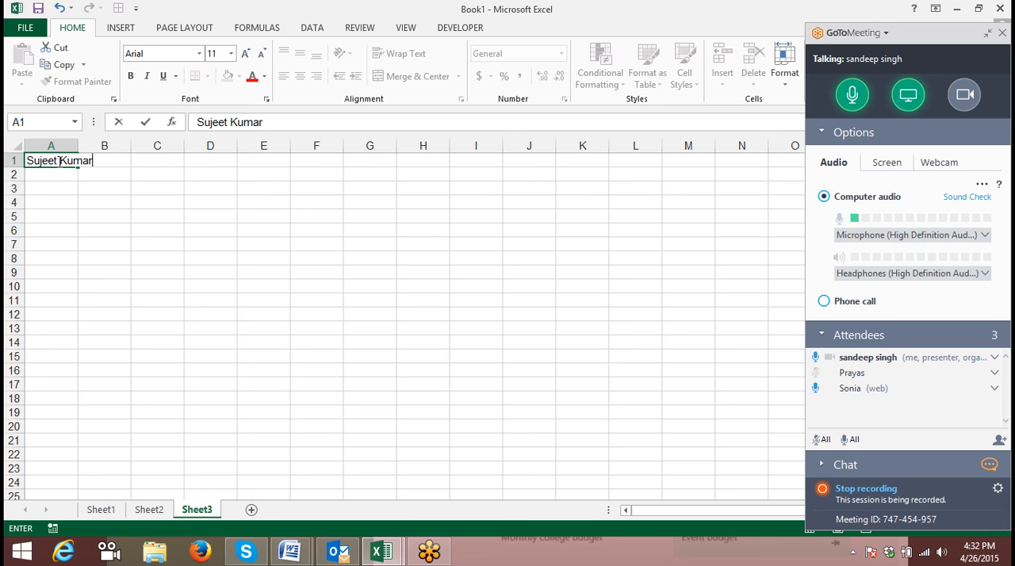
{"action": "left_click", "coordinate": [100, 202]}
- AutoFit column A to the text in A1, and undo the width change
{"action": "left_click_drag", "start_coordinate": [82, 147], "coordinate": [82, 148]}
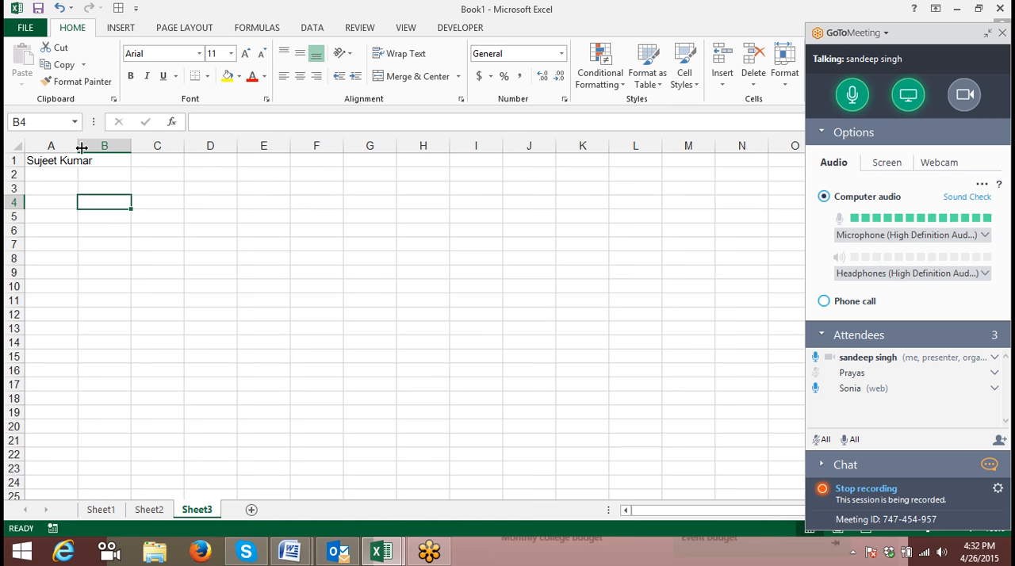
{"action": "double_click", "coordinate": [79, 146]}
{"action": "left_click", "coordinate": [79, 146]}
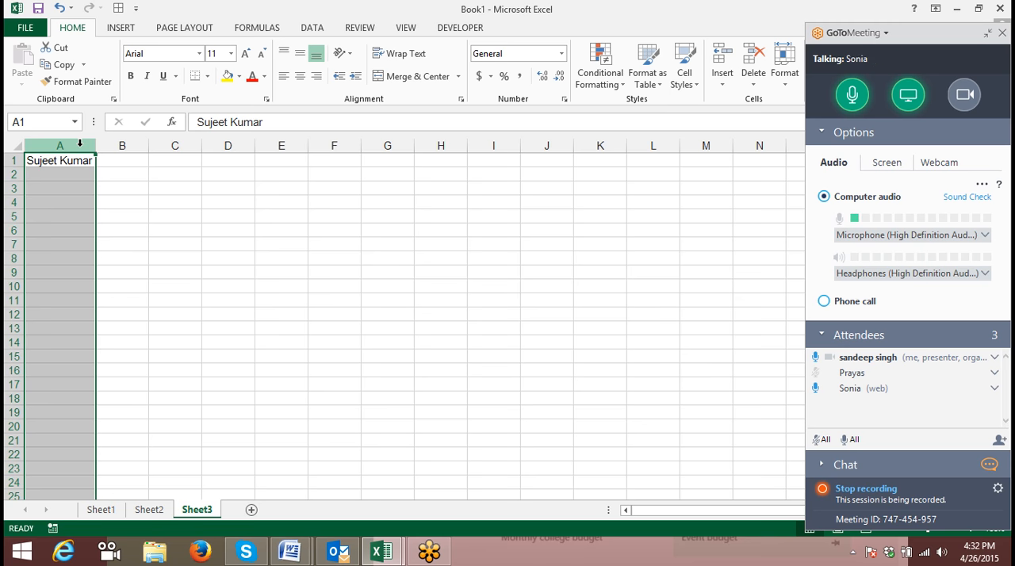
{"action": "left_click_drag", "start_coordinate": [95, 149], "coordinate": [95, 149]}
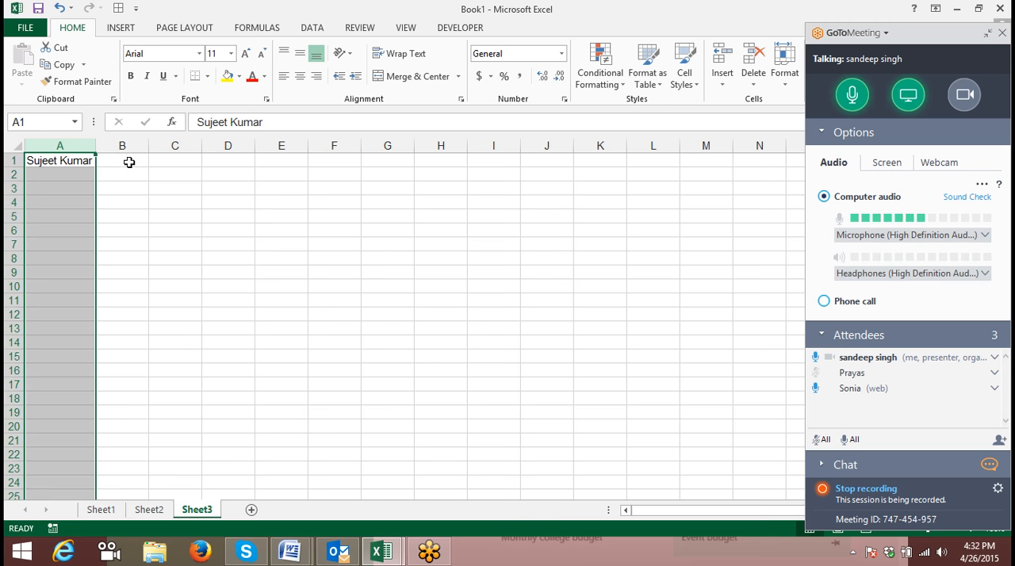
{"action": "key", "text": "ctrl+z"}
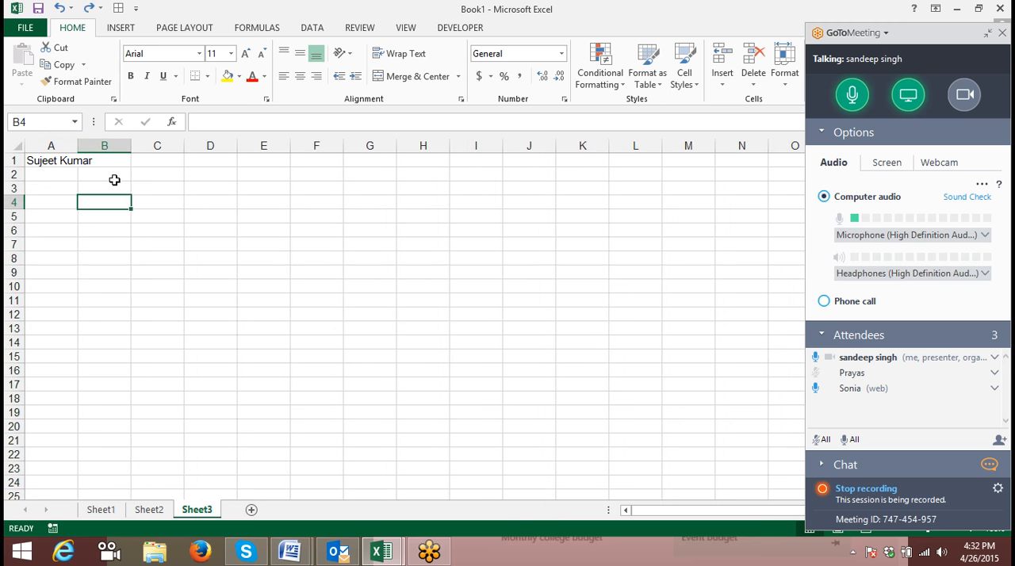
- Turn on text wrapping for the name in cell A1 of Sheet3
{"action": "left_click", "coordinate": [113, 181]}
{"action": "left_click", "coordinate": [68, 160]}
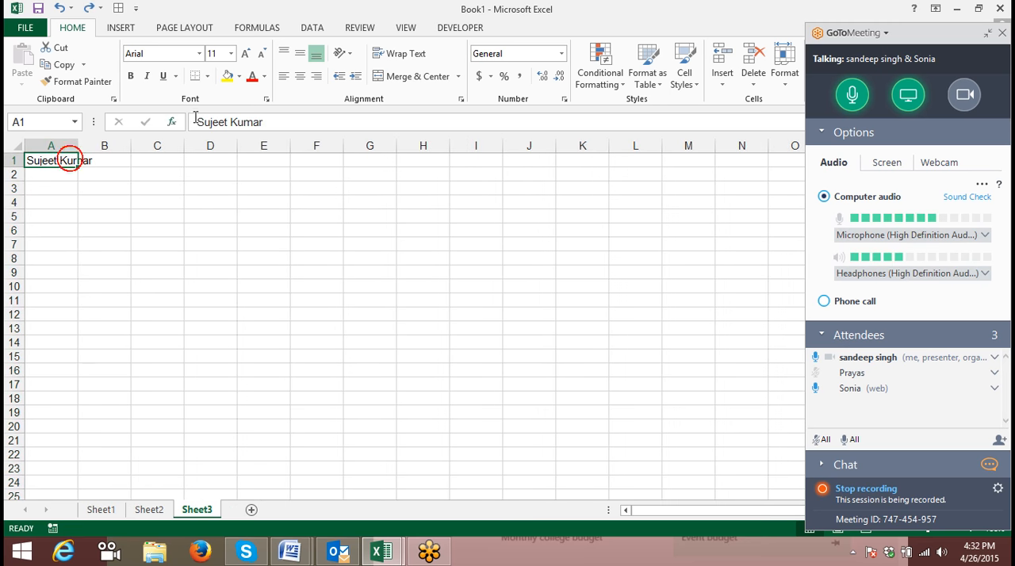
{"action": "left_click", "coordinate": [404, 56]}
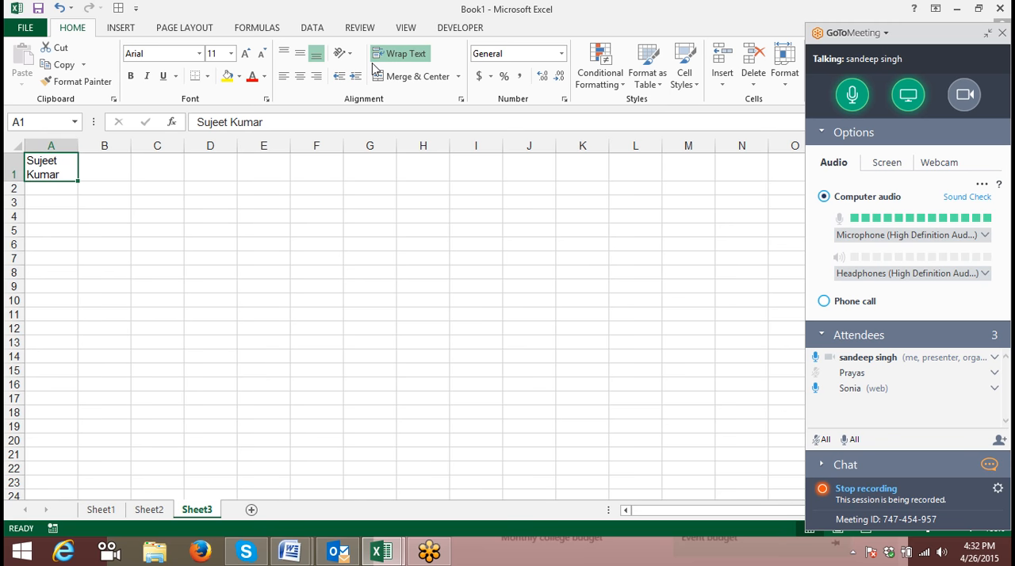
- Enter 123, 252 and 963 in cell C3, each on its own line within the cell
{"action": "left_click", "coordinate": [164, 203]}
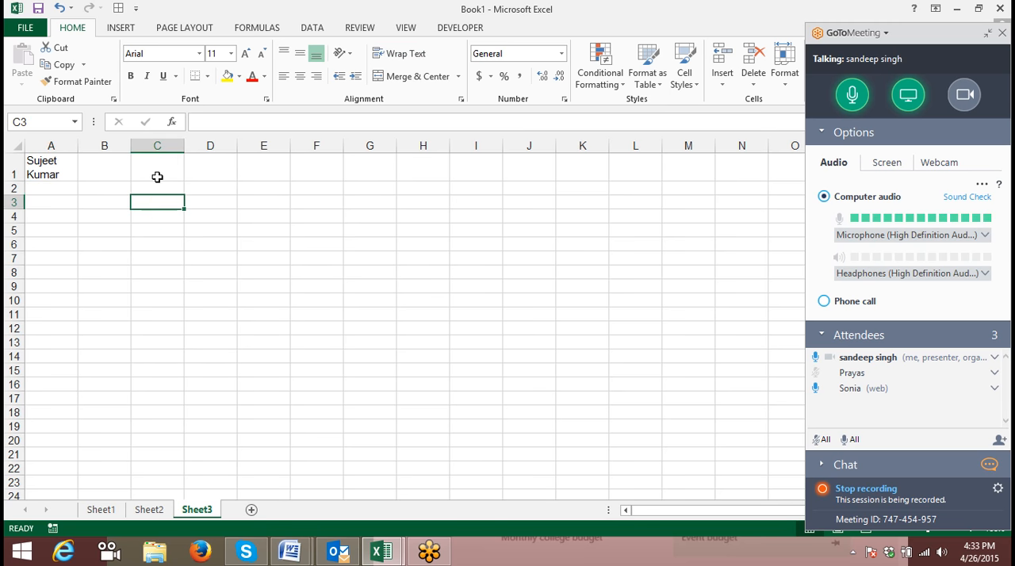
{"action": "type", "text": "123"}
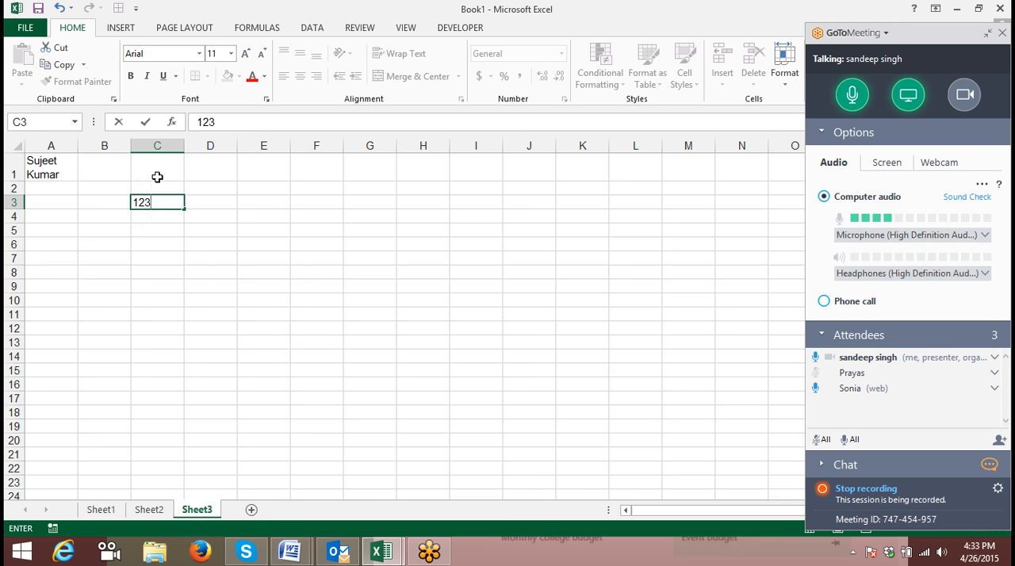
{"action": "key", "text": "alt+Return"}
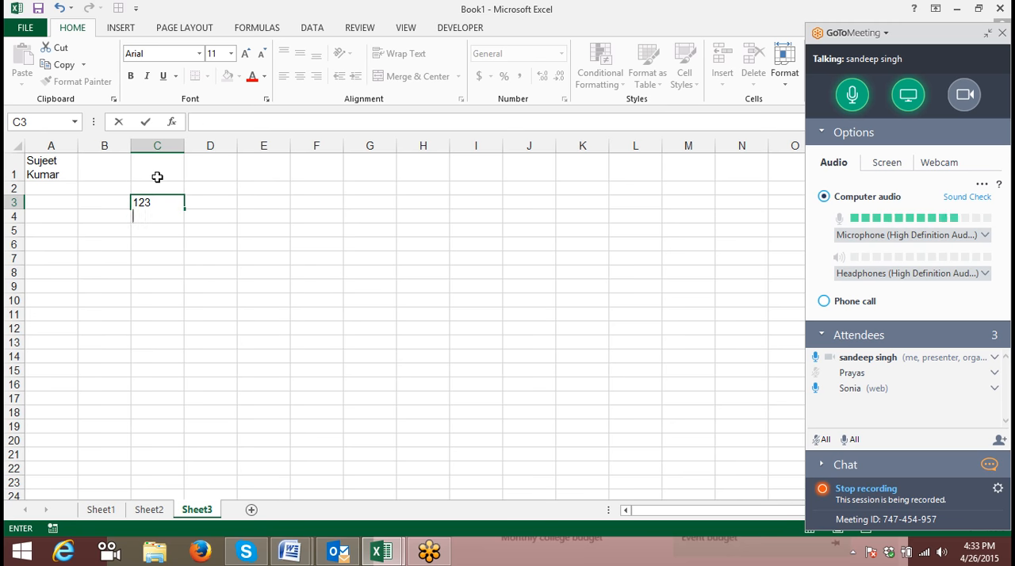
{"action": "type", "text": "252"}
{"action": "key", "text": "alt+Return"}
{"action": "type", "text": "963"}
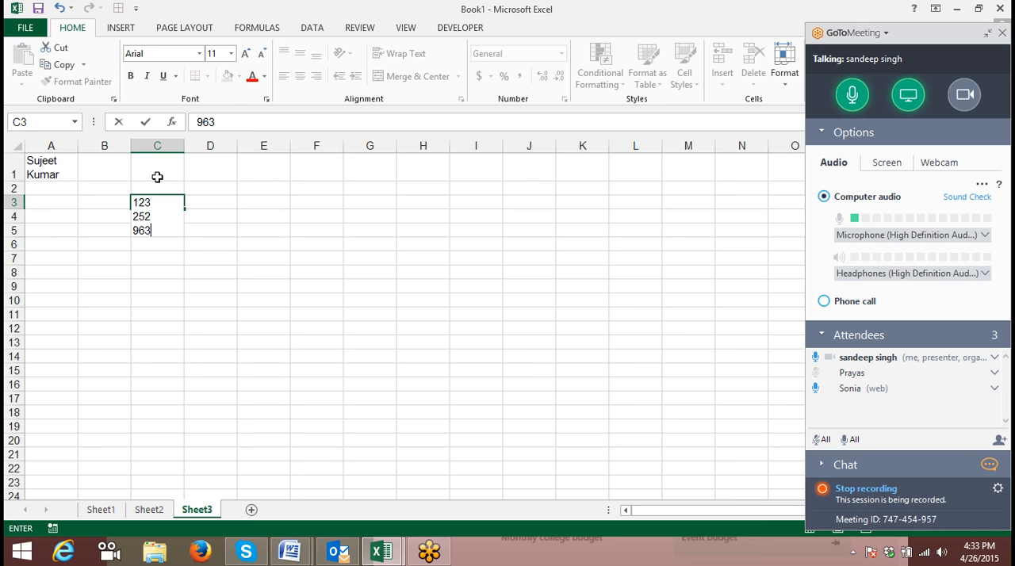
{"action": "key", "text": "Return"}
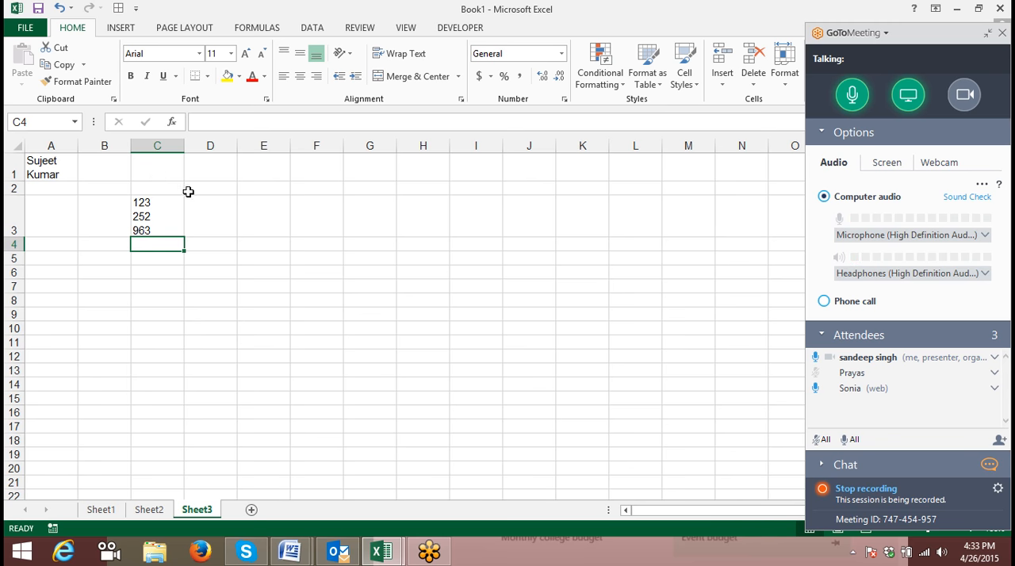
{"action": "left_click", "coordinate": [166, 229]}
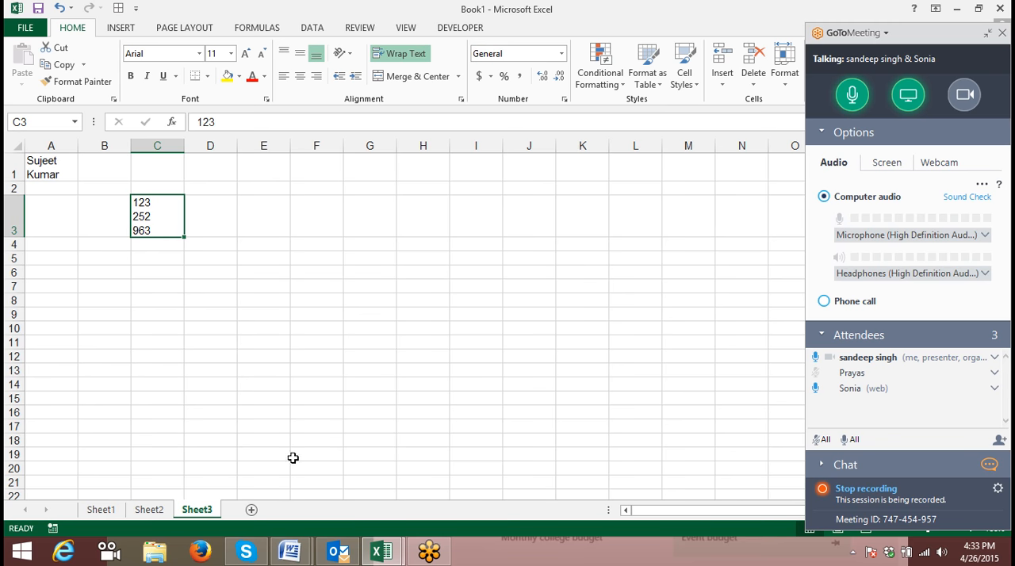
- Add a new worksheet after Sheet3, and turn off text wrapping for cell A1 on Sheet3
{"action": "left_click", "coordinate": [252, 509]}
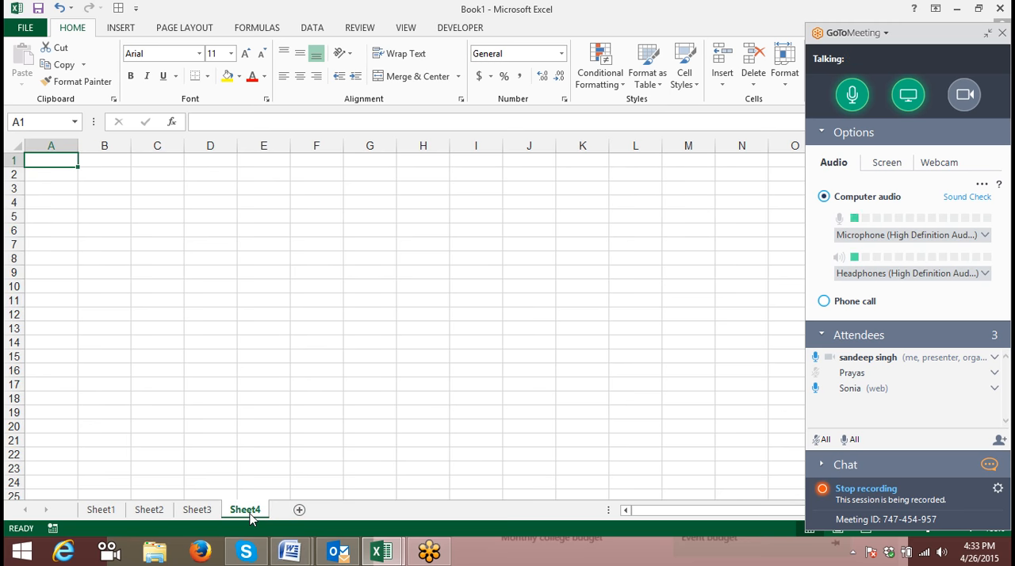
{"action": "left_click", "coordinate": [198, 510]}
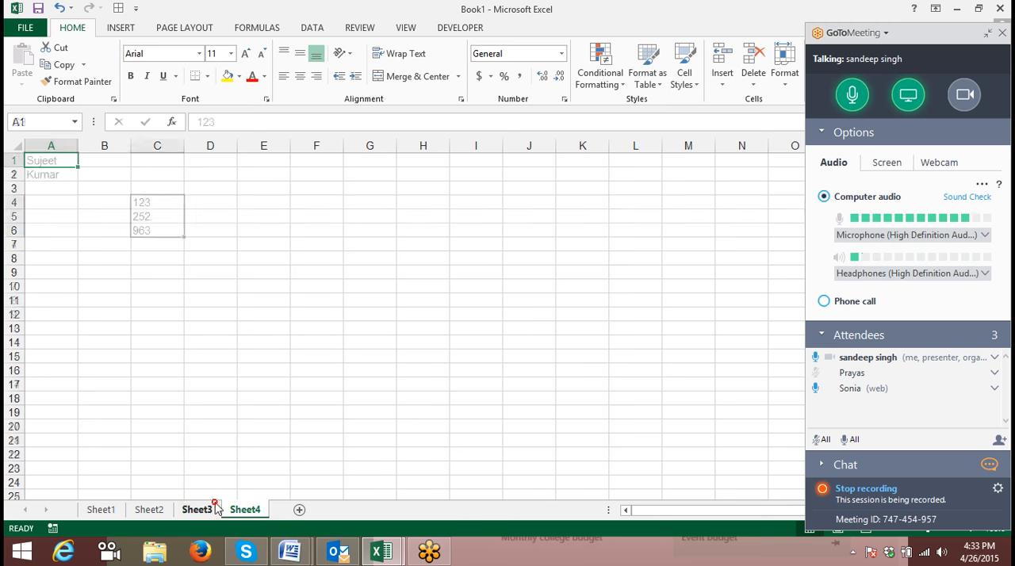
{"action": "left_click", "coordinate": [68, 171]}
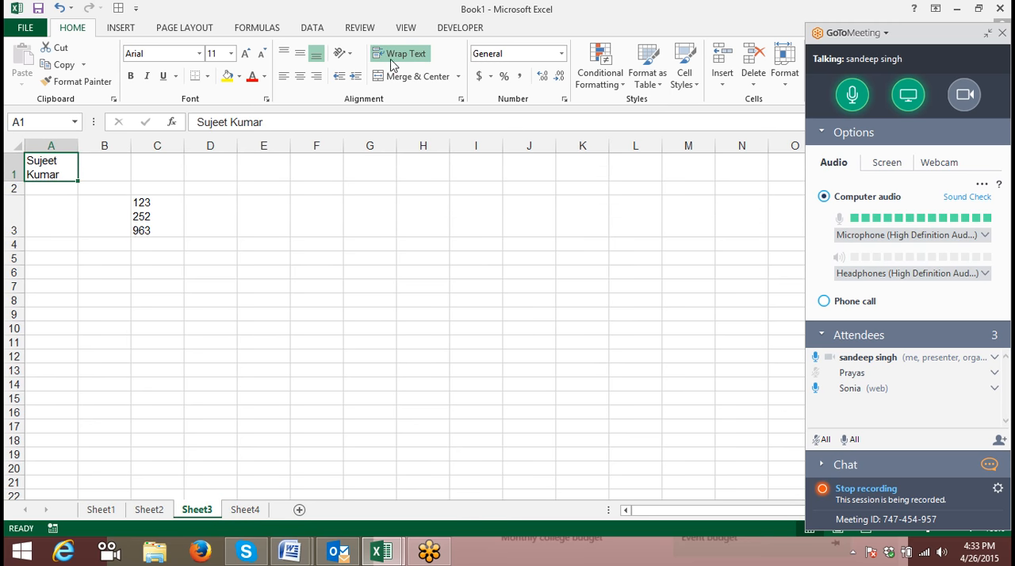
{"action": "left_click", "coordinate": [401, 53]}
- Clear the three-line entry from cell C3 and widen column A slightly
{"action": "left_click", "coordinate": [142, 200]}
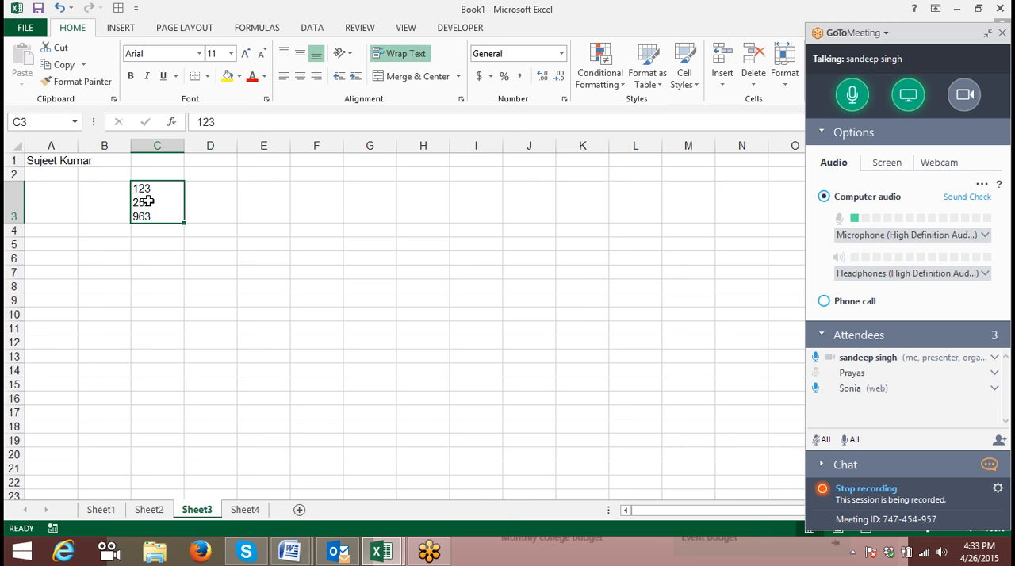
{"action": "key", "text": "Delete"}
{"action": "mouse_move", "coordinate": [73, 146]}
{"action": "left_mouse_down"}
{"action": "mouse_move", "coordinate": [89, 145]}
{"action": "mouse_move", "coordinate": [78, 145]}
{"action": "left_mouse_up"}
{"action": "double_click", "coordinate": [73, 146]}
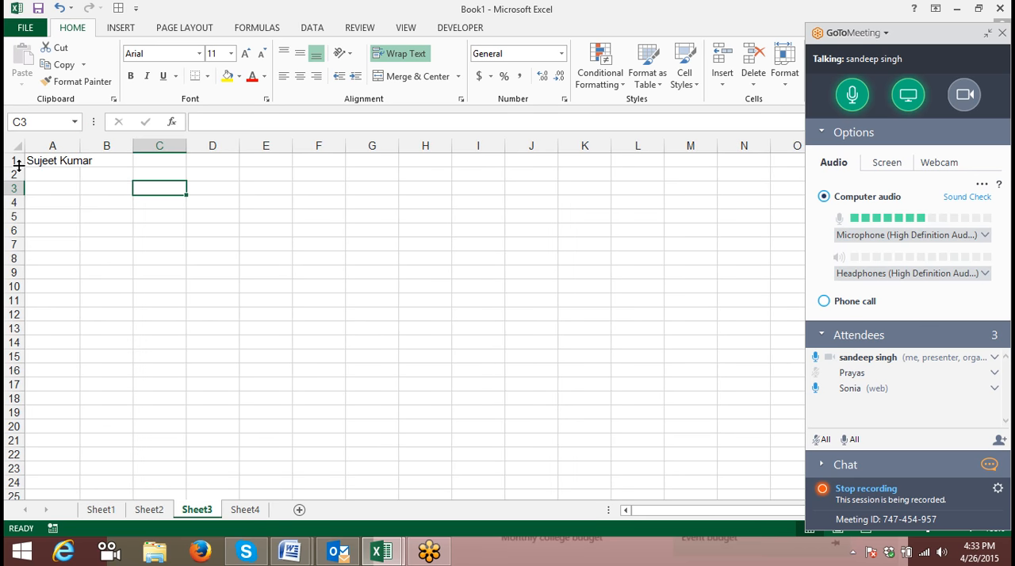
- Apply the Shrink to fit text control to the name in cell A1
{"action": "left_click", "coordinate": [51, 162]}
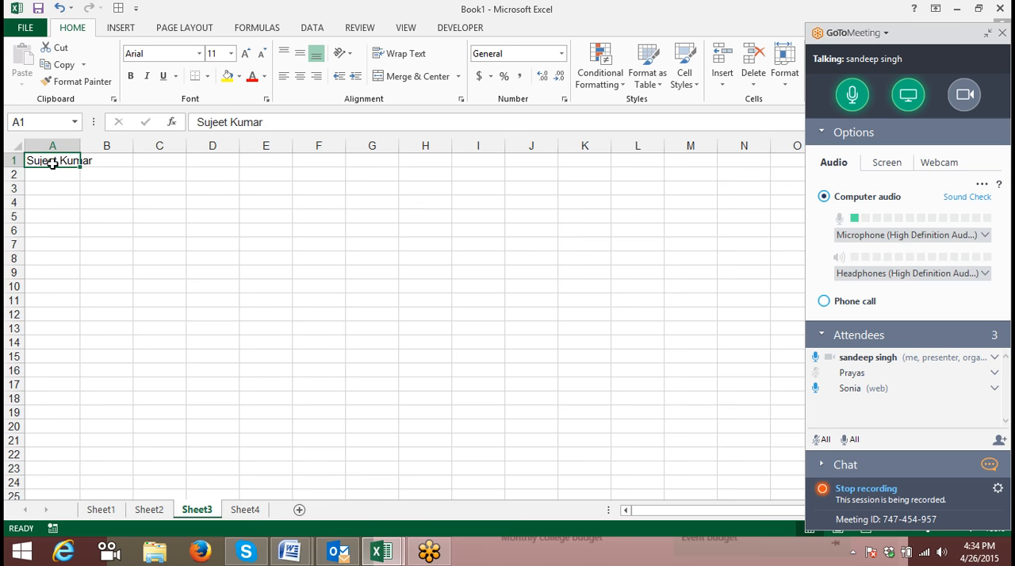
{"action": "left_click", "coordinate": [81, 150]}
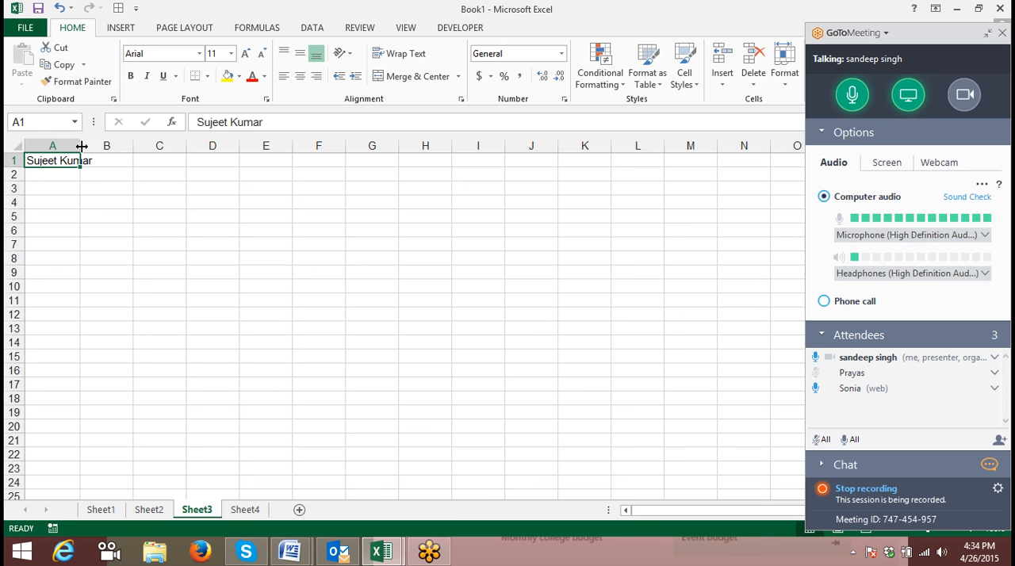
{"action": "left_click", "coordinate": [564, 100]}
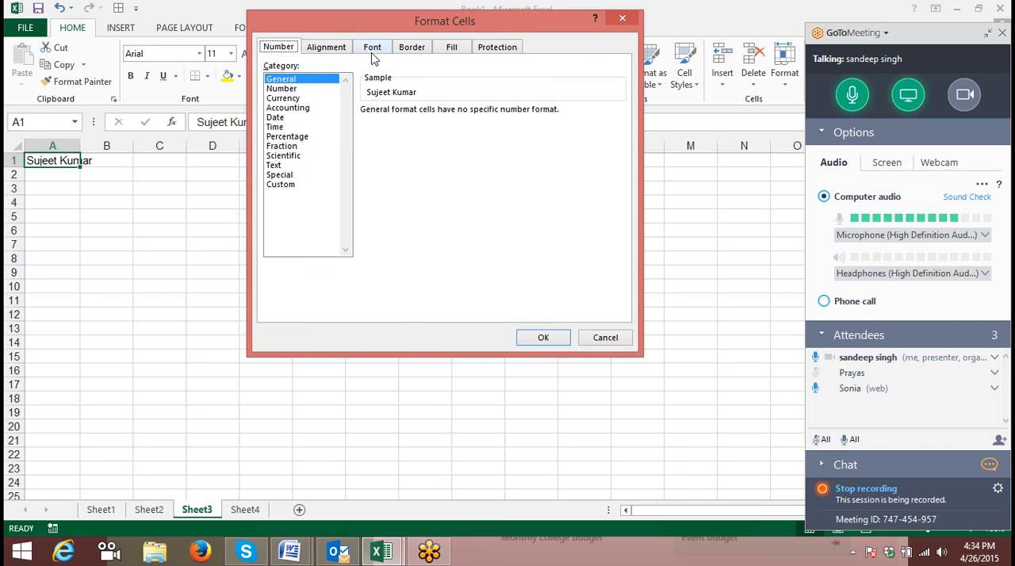
{"action": "left_click", "coordinate": [337, 50]}
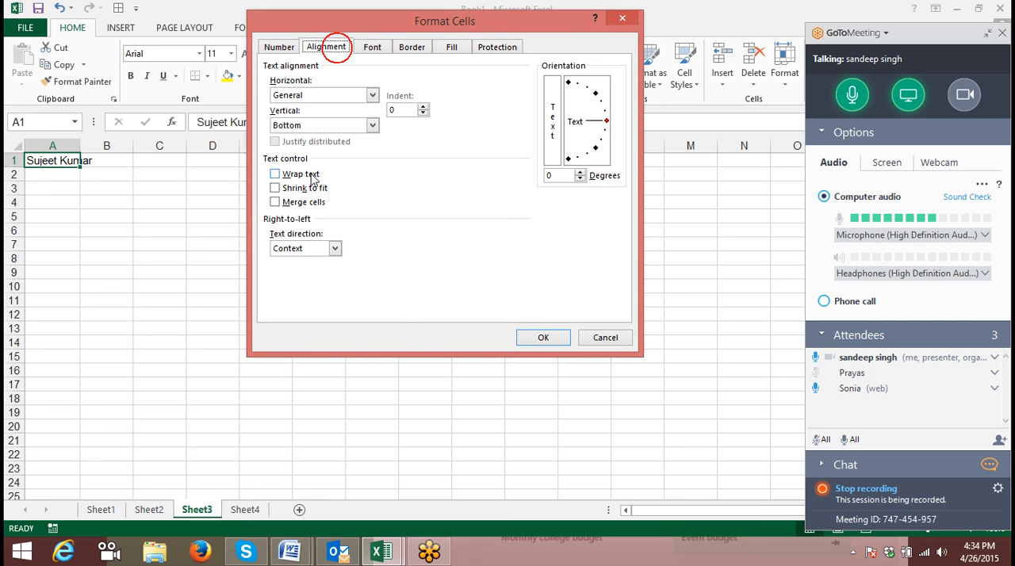
{"action": "left_click", "coordinate": [289, 189]}
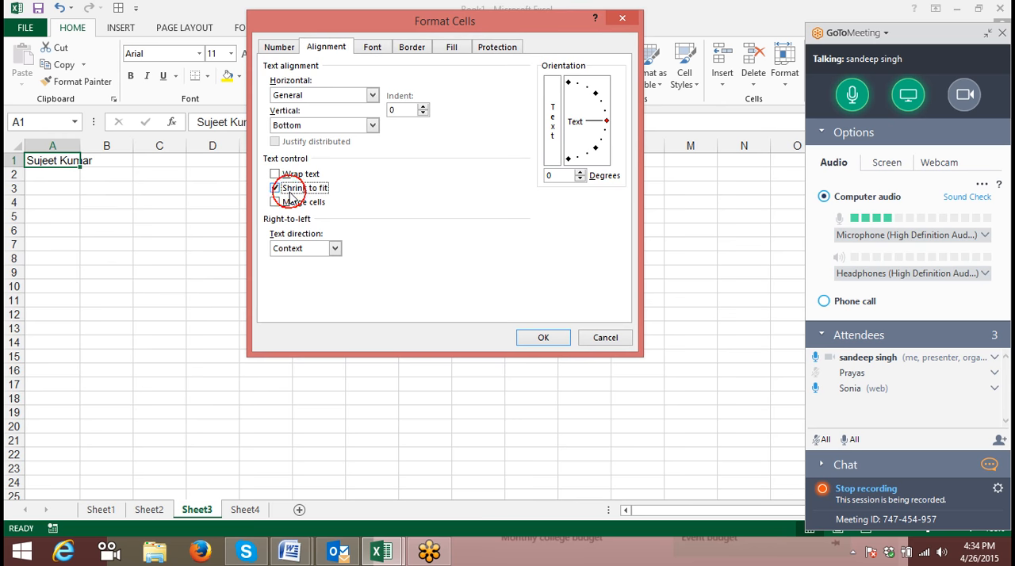
{"action": "left_click", "coordinate": [541, 337]}
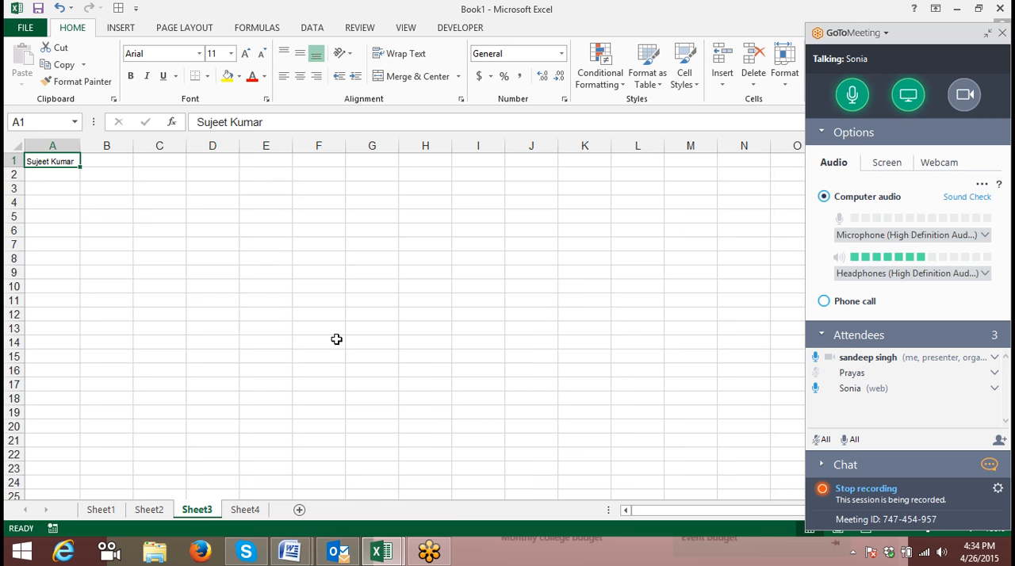
{"action": "left_click", "coordinate": [325, 242]}
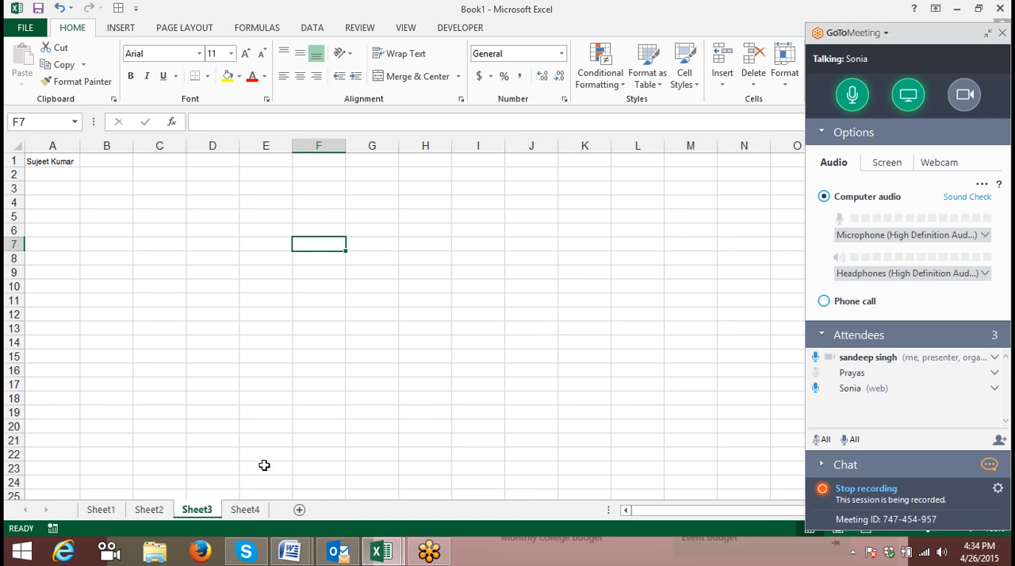
- On Sheet4, examine the Number, Currency, Date and Accounting options in the cell number formats without applying any
{"action": "left_click", "coordinate": [245, 510]}
{"action": "left_click", "coordinate": [559, 100]}
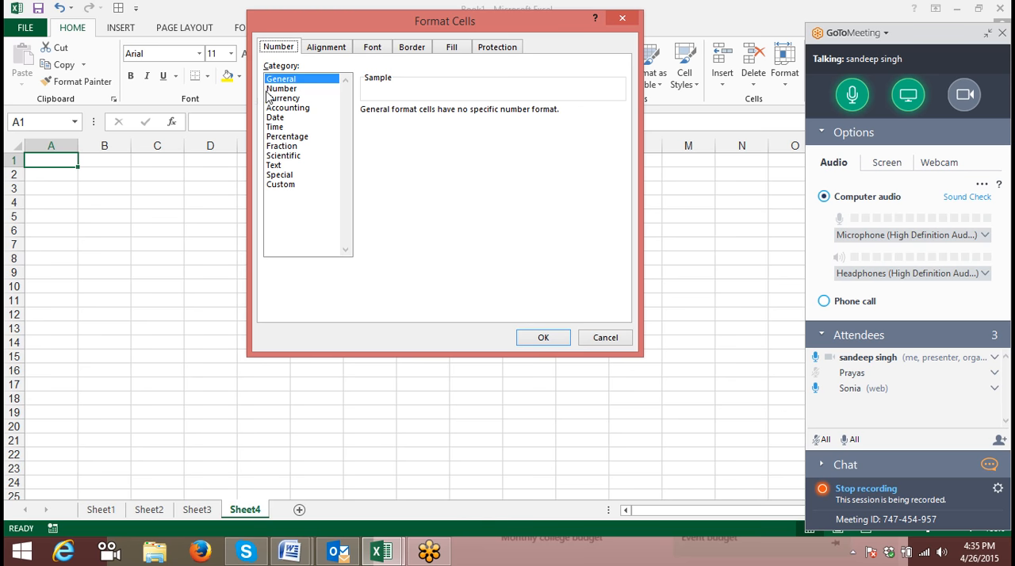
{"action": "left_click", "coordinate": [285, 89]}
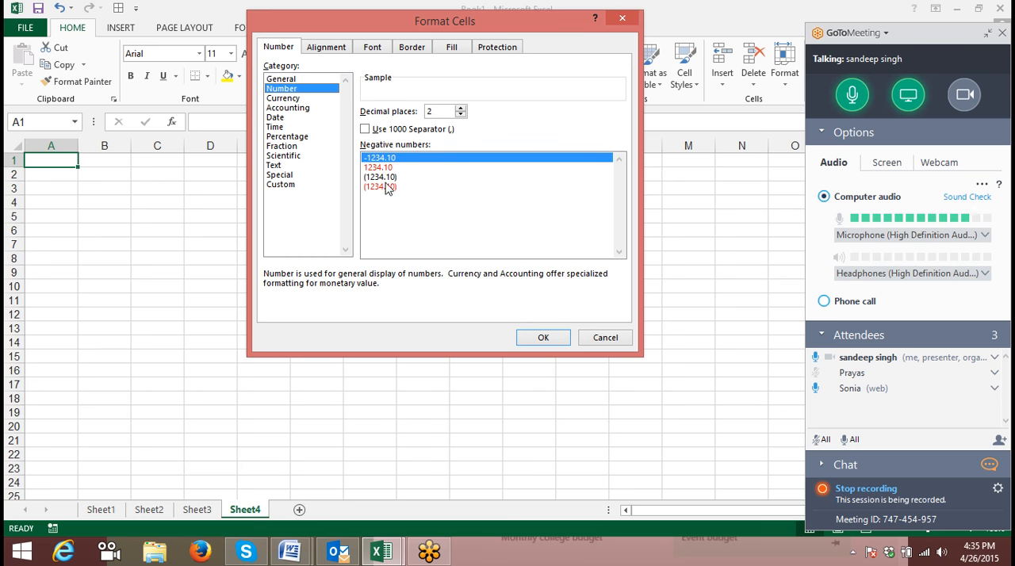
{"action": "left_click", "coordinate": [290, 99]}
{"action": "left_click", "coordinate": [405, 129]}
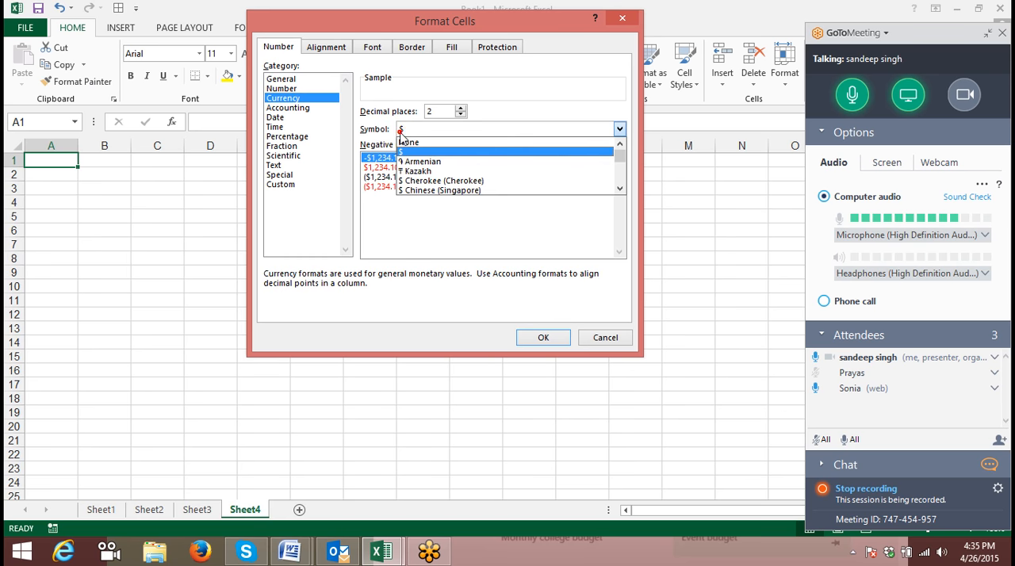
{"action": "left_click", "coordinate": [387, 128]}
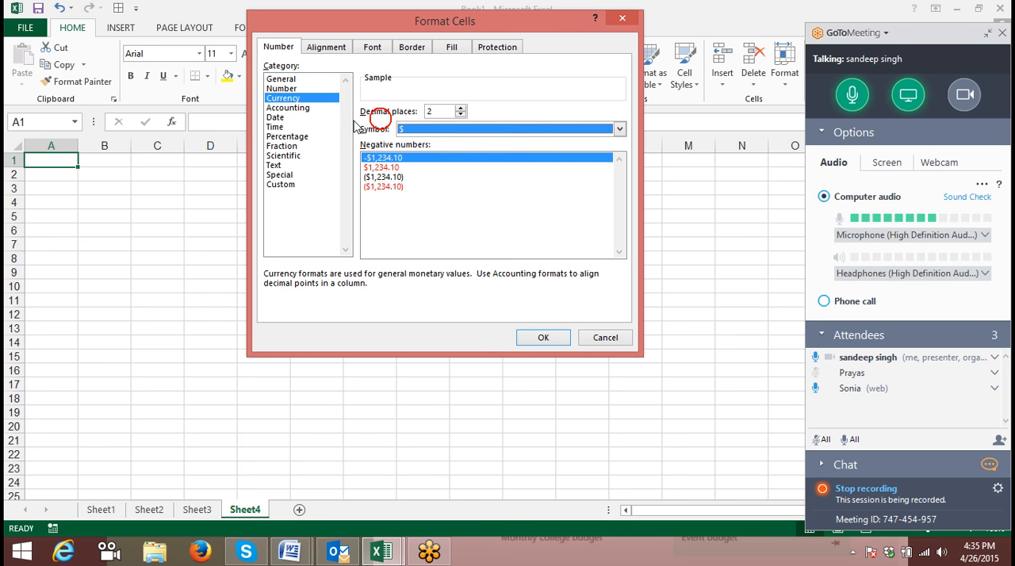
{"action": "left_click", "coordinate": [304, 117]}
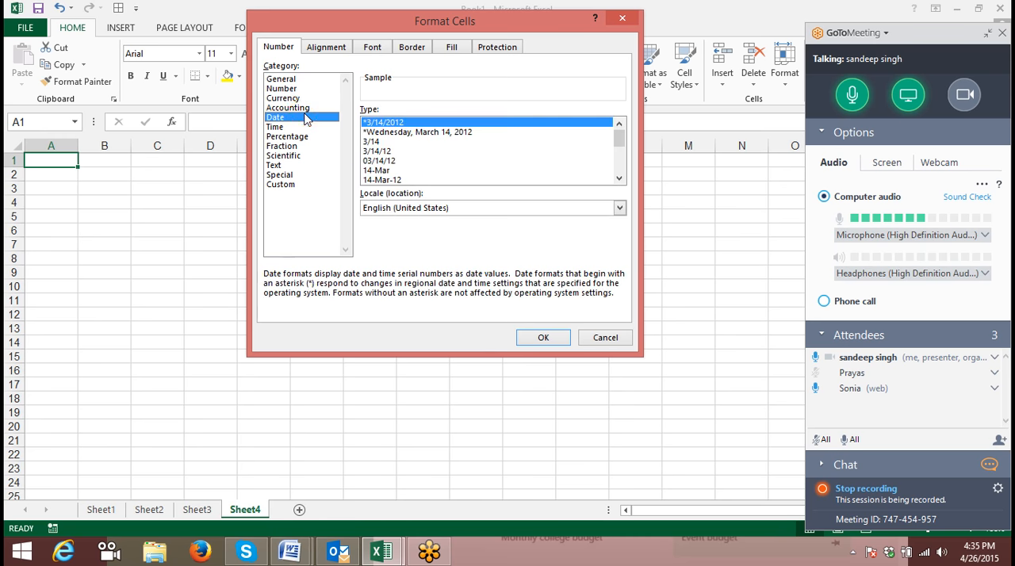
{"action": "left_click", "coordinate": [303, 107]}
{"action": "key", "text": "Escape"}
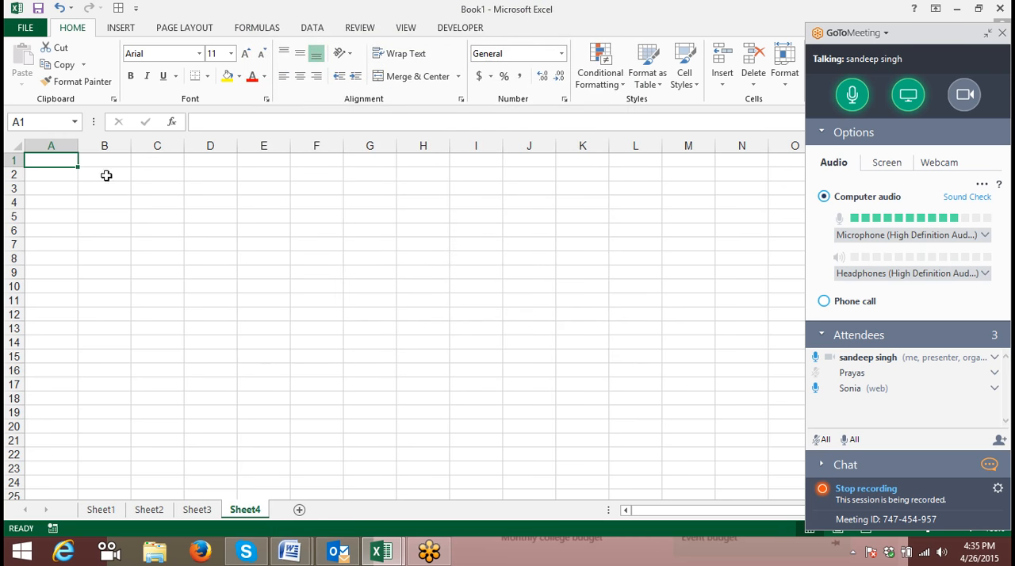
- Enter the formula =RANDBETWEEN(10,90) in cell A1 of Sheet4
{"action": "type", "text": "=ra"}
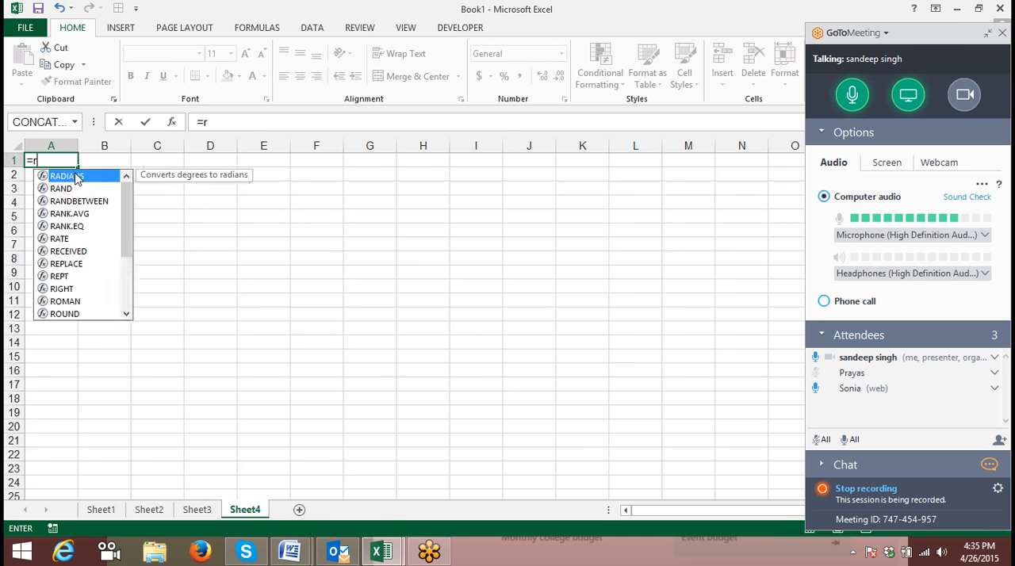
{"action": "key", "text": "Down"}
{"action": "key", "text": "Down"}
{"action": "key", "text": "Up"}
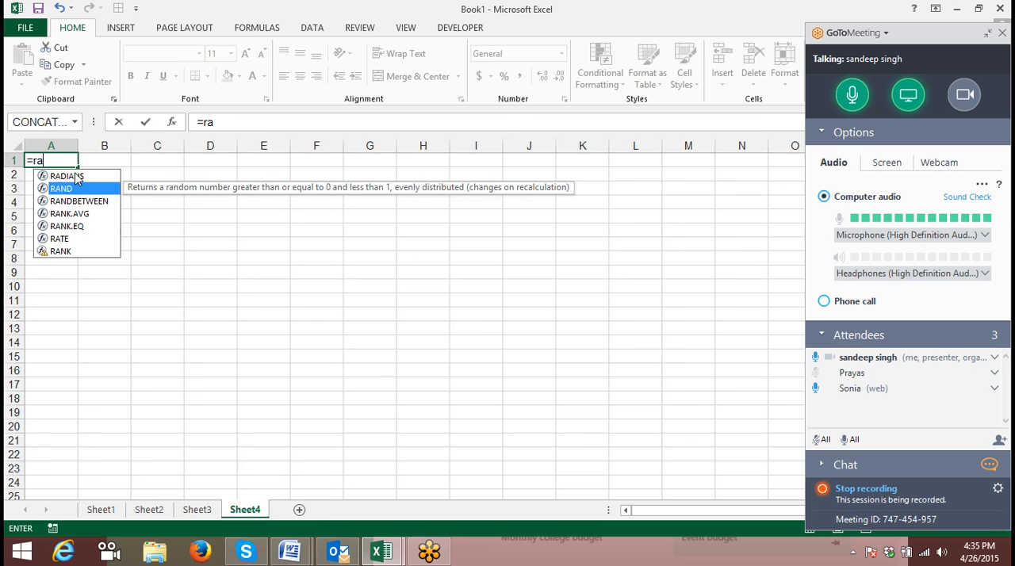
{"action": "key", "text": "Down"}
{"action": "key", "text": "Tab"}
{"action": "type", "text": "10,90"}
{"action": "key", "text": "Return"}
- Fill the RANDBETWEEN formula from A1 across and down the range A1:I19
{"action": "key", "text": "Up"}
{"action": "key", "text": "shift+Right"}
{"action": "key", "text": "shift+Right"}
{"action": "key", "text": "shift+Right"}
{"action": "key", "text": "shift+Right"}
{"action": "key", "text": "shift+Right"}
{"action": "key", "text": "shift+Right"}
{"action": "key", "text": "shift+Right"}
{"action": "key", "text": "shift+Right"}
{"action": "key", "text": "shift+Down"}
{"action": "key", "text": "shift+Down"}
{"action": "key", "text": "shift+Down"}
{"action": "key", "text": "shift+Down"}
{"action": "key", "text": "shift+Down"}
{"action": "key", "text": "shift+Down"}
{"action": "key", "text": "shift+Down"}
{"action": "key", "text": "shift+Down"}
{"action": "key", "text": "shift+Down"}
{"action": "key", "text": "shift+Down"}
{"action": "key", "text": "shift+Down"}
{"action": "key", "text": "shift+Down"}
{"action": "key", "text": "shift+Down"}
{"action": "key", "text": "shift+Down"}
{"action": "key", "text": "shift+Down"}
{"action": "key", "text": "shift+Down"}
{"action": "key", "text": "shift+Down"}
{"action": "key", "text": "shift+Down"}
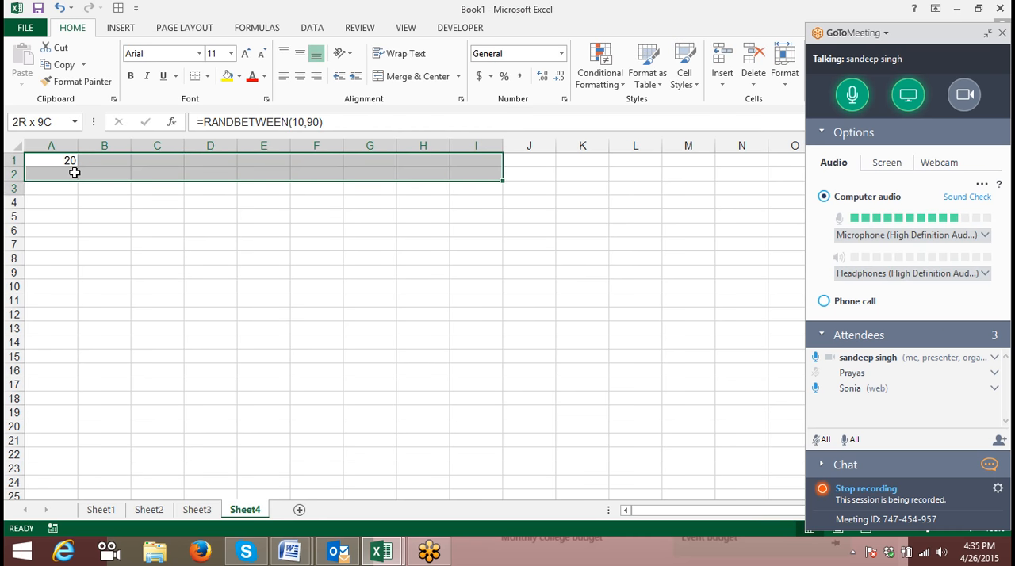
{"action": "key", "text": "ctrl+r"}
{"action": "key", "text": "ctrl+d"}
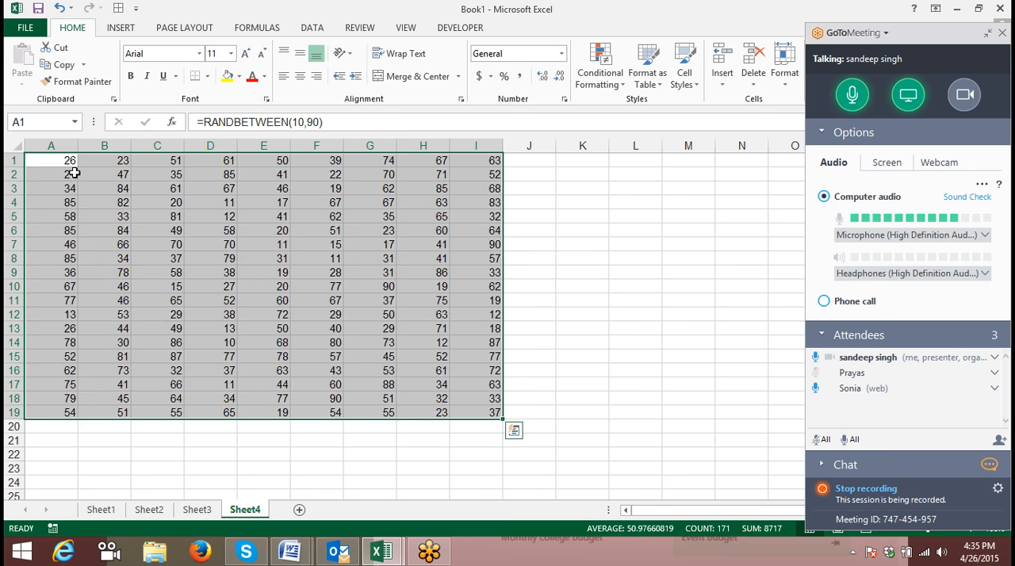
{"action": "key", "text": "ctrl+c"}
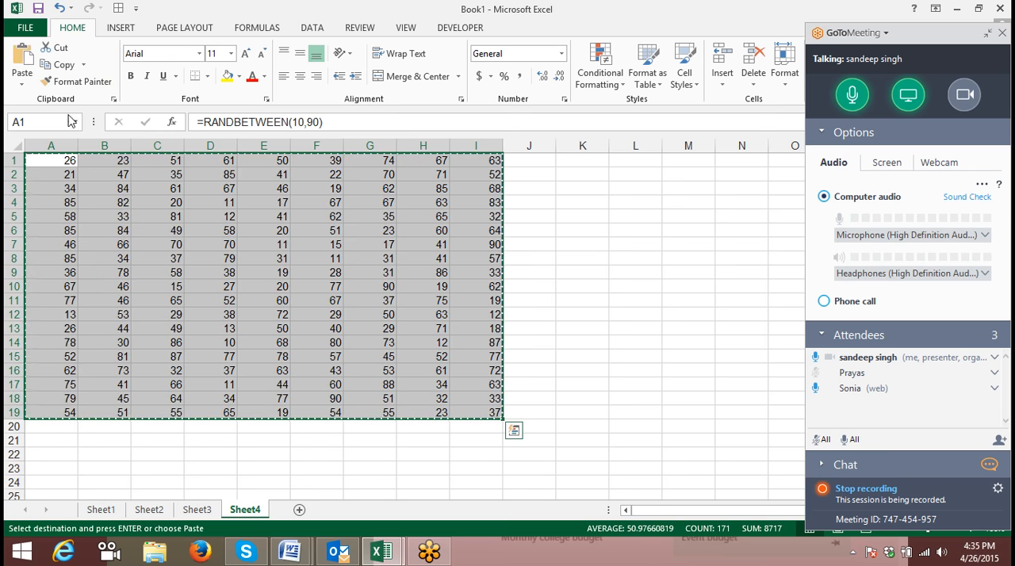
{"action": "key", "text": "Escape"}
- Replace the formulas in cells D6, C11, F17 and B16 with the value 0
{"action": "left_click", "coordinate": [205, 228]}
{"action": "type", "text": "0"}
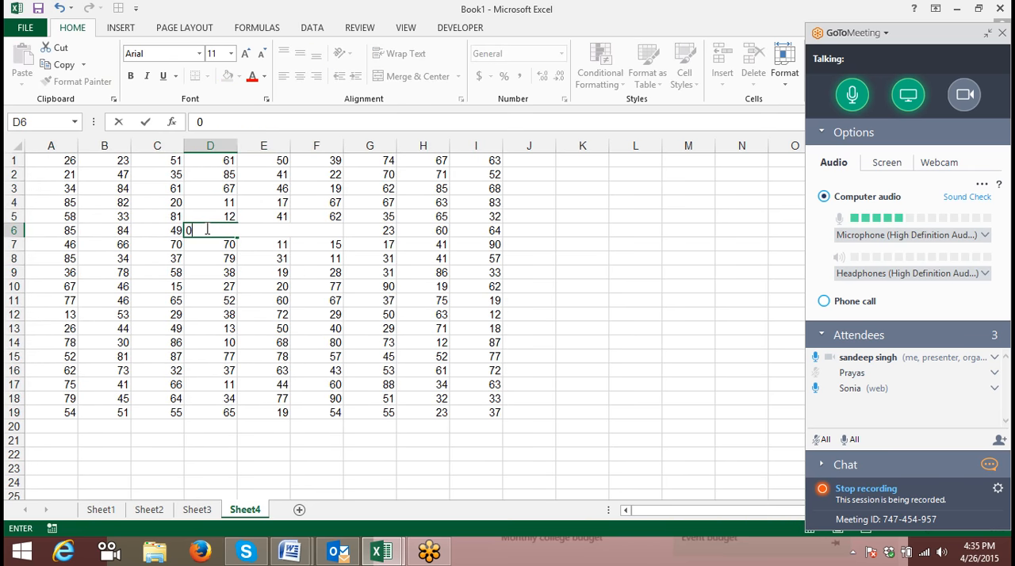
{"action": "left_click", "coordinate": [161, 302]}
{"action": "type", "text": "0"}
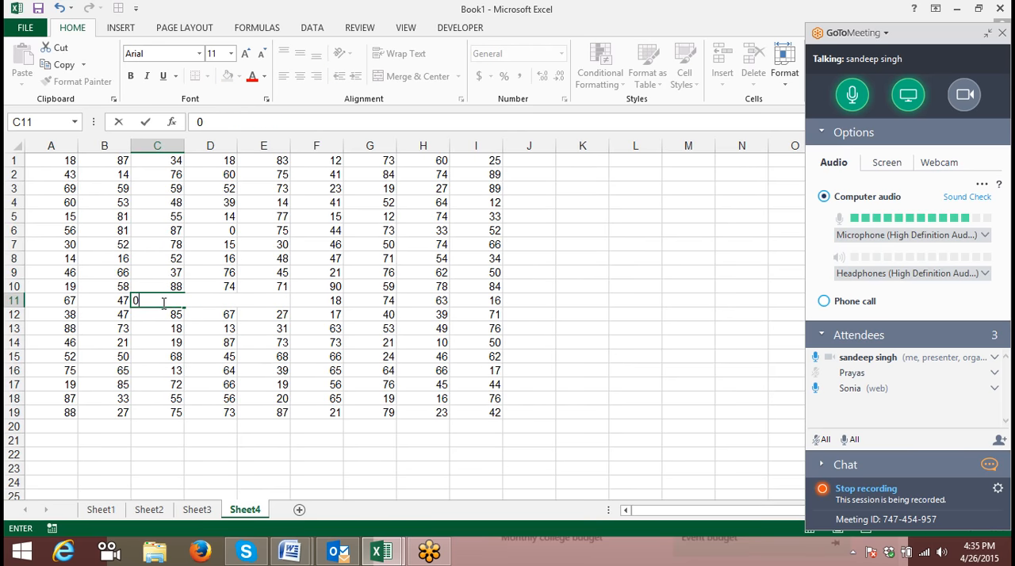
{"action": "left_click", "coordinate": [312, 383]}
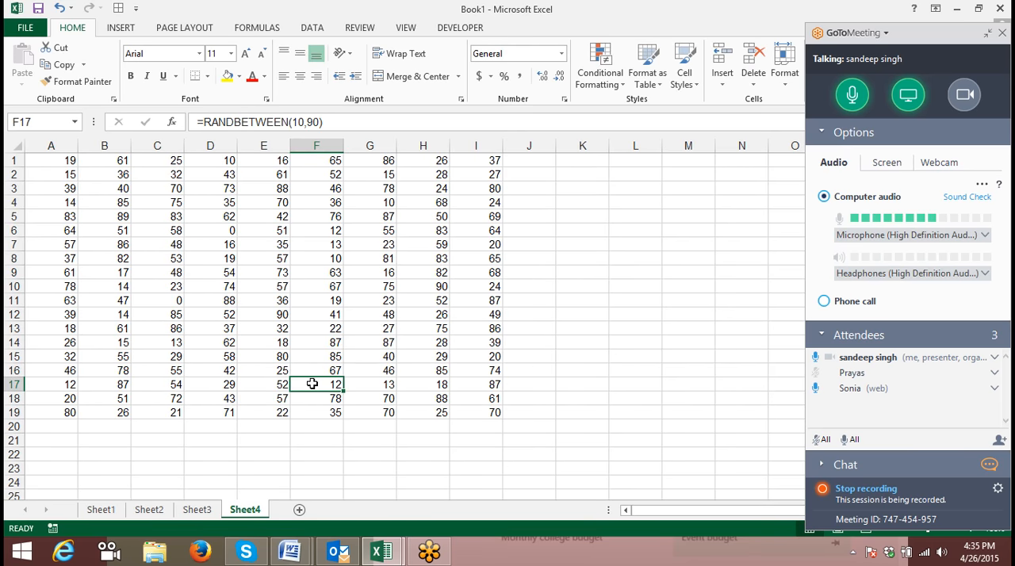
{"action": "type", "text": "0"}
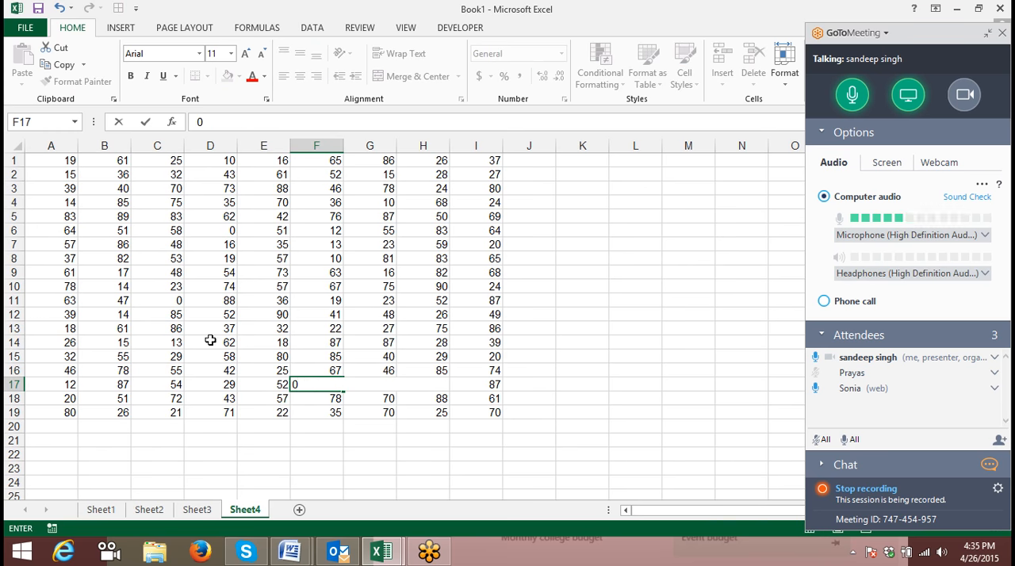
{"action": "left_click", "coordinate": [125, 371]}
{"action": "type", "text": "0"}
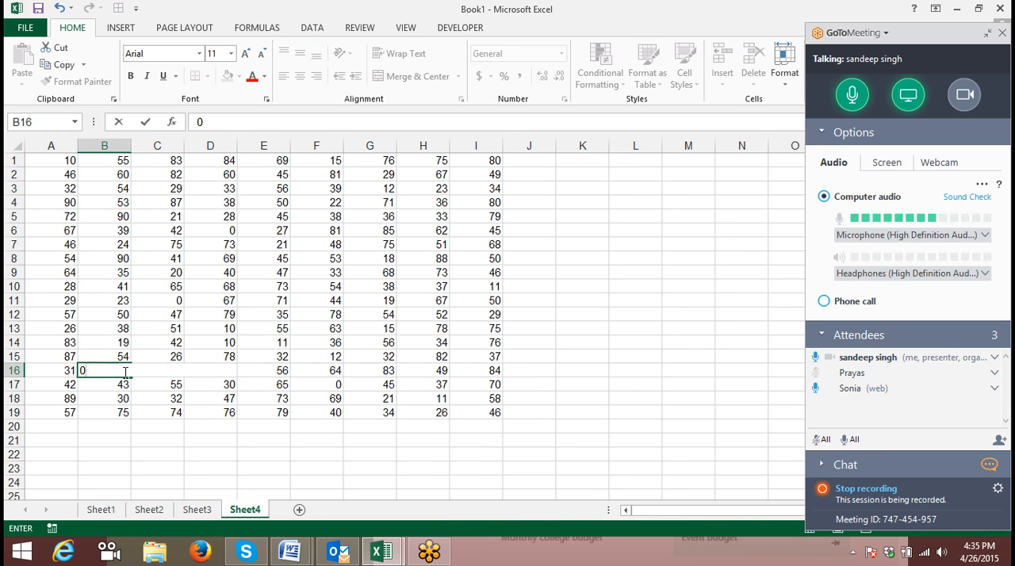
{"action": "key", "text": "Return"}
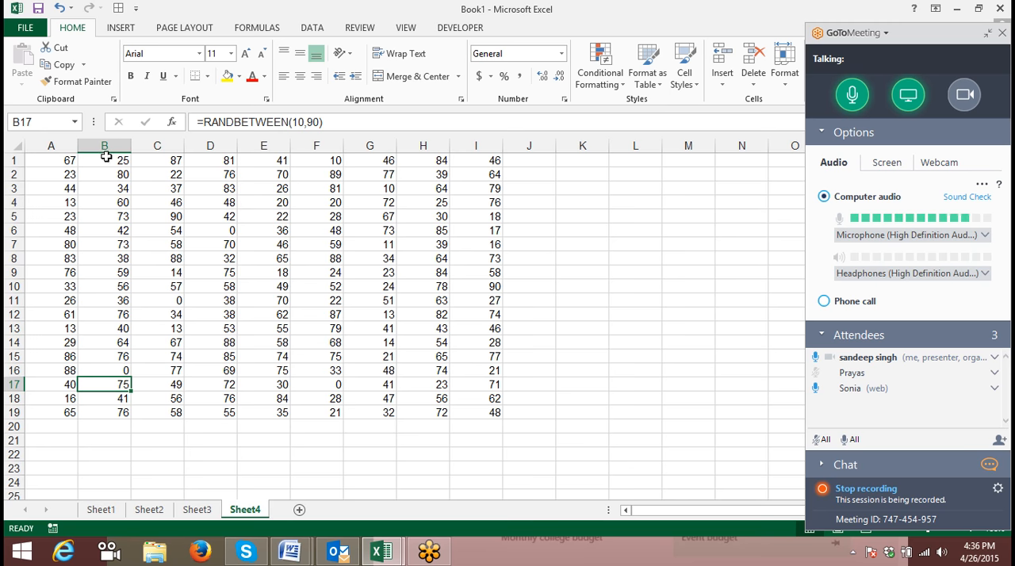
- Format the range A1:I19 as Accounting with no currency symbol and 0 decimal places
{"action": "left_click_drag", "start_coordinate": [69, 164], "coordinate": [498, 414]}
{"action": "left_click", "coordinate": [564, 100]}
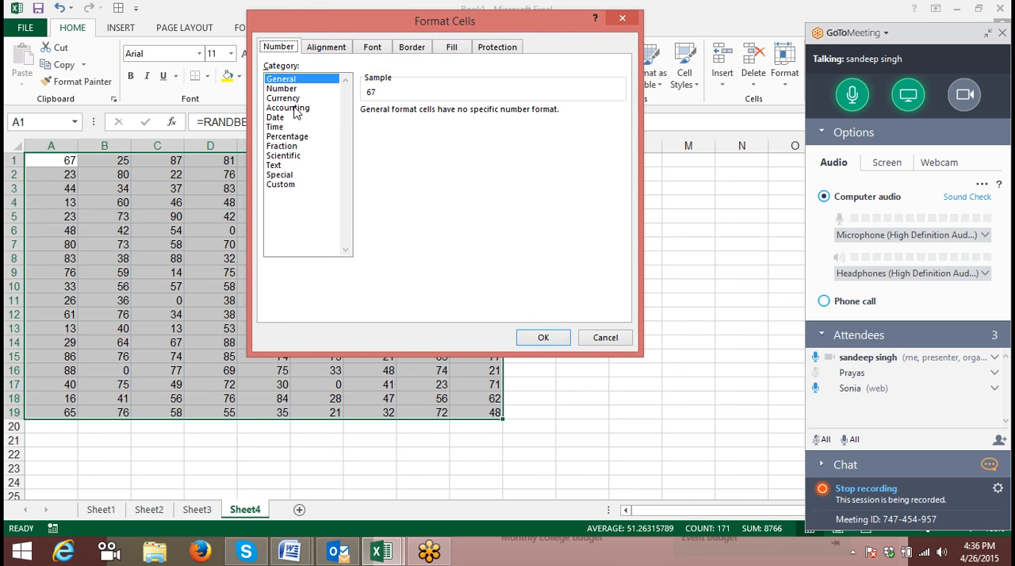
{"action": "left_click", "coordinate": [288, 108]}
{"action": "left_click", "coordinate": [433, 131]}
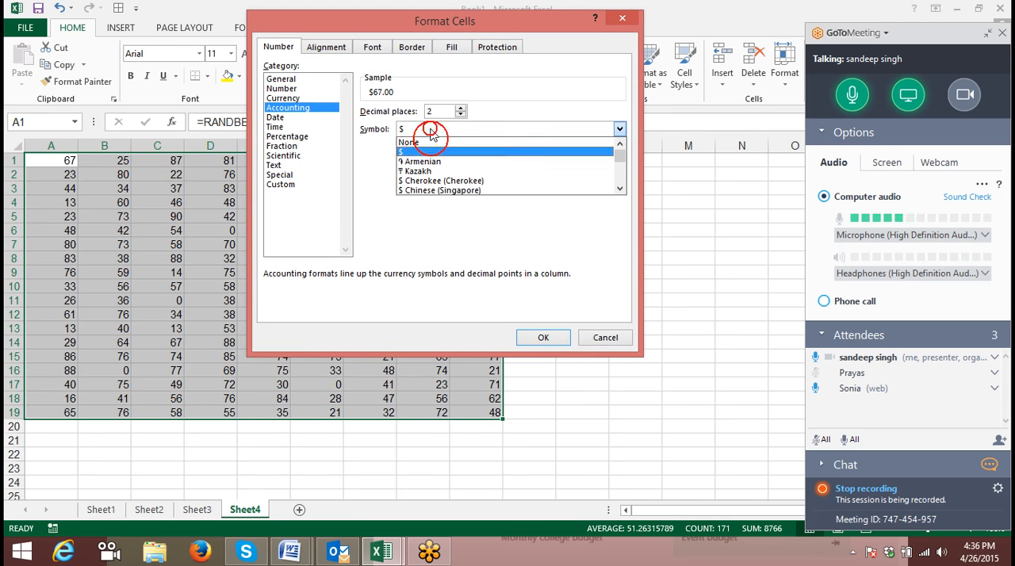
{"action": "left_click", "coordinate": [432, 140]}
{"action": "left_click", "coordinate": [434, 111]}
{"action": "double_click", "coordinate": [434, 110]}
{"action": "type", "text": "0"}
{"action": "left_click", "coordinate": [536, 344]}
{"action": "left_click", "coordinate": [536, 344]}
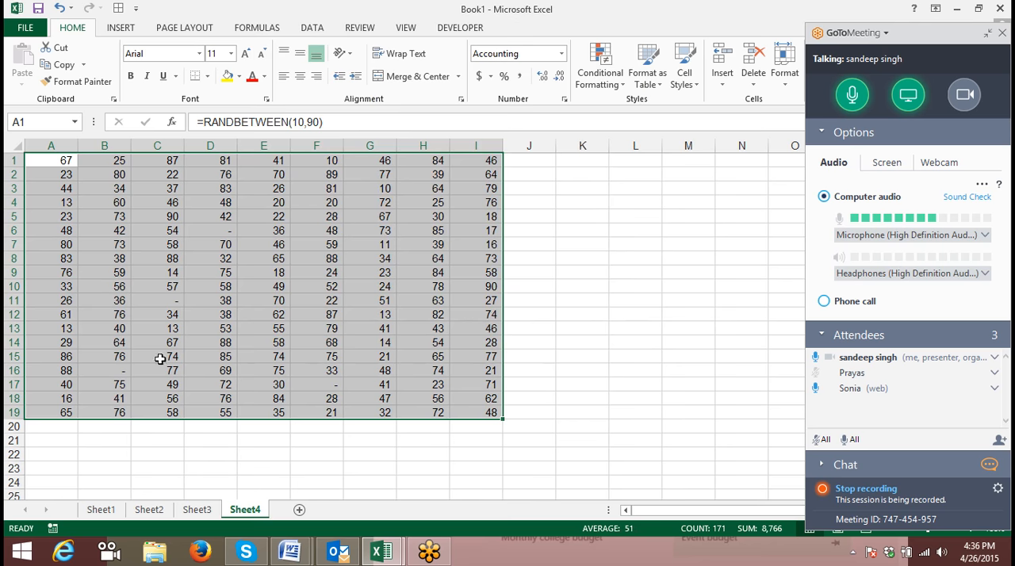
- Inspect how the zero-value cells C11, D6 and F17 are displayed in the Accounting format
{"action": "left_click", "coordinate": [170, 305]}
{"action": "left_click", "coordinate": [226, 228]}
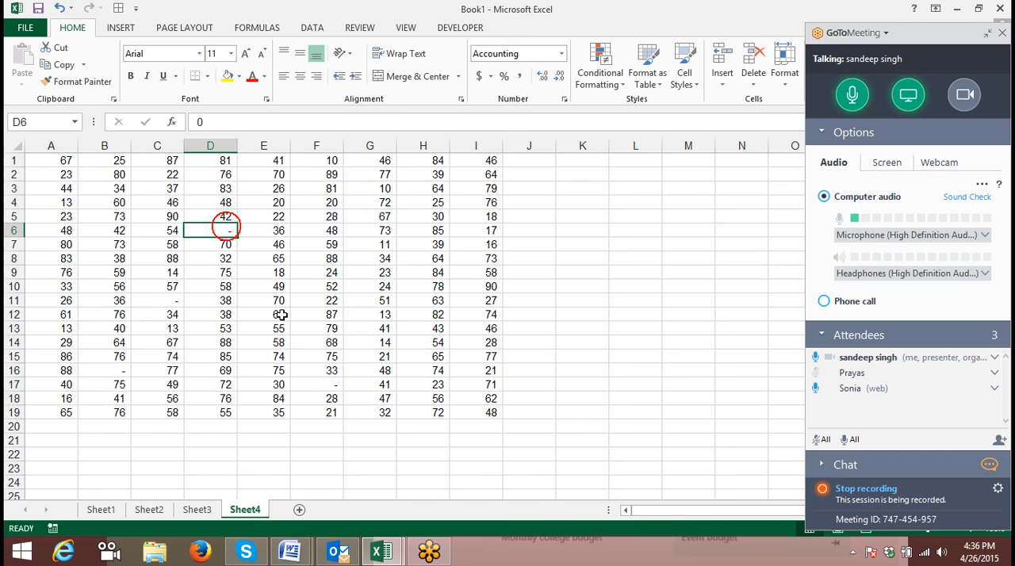
{"action": "left_click", "coordinate": [322, 382]}
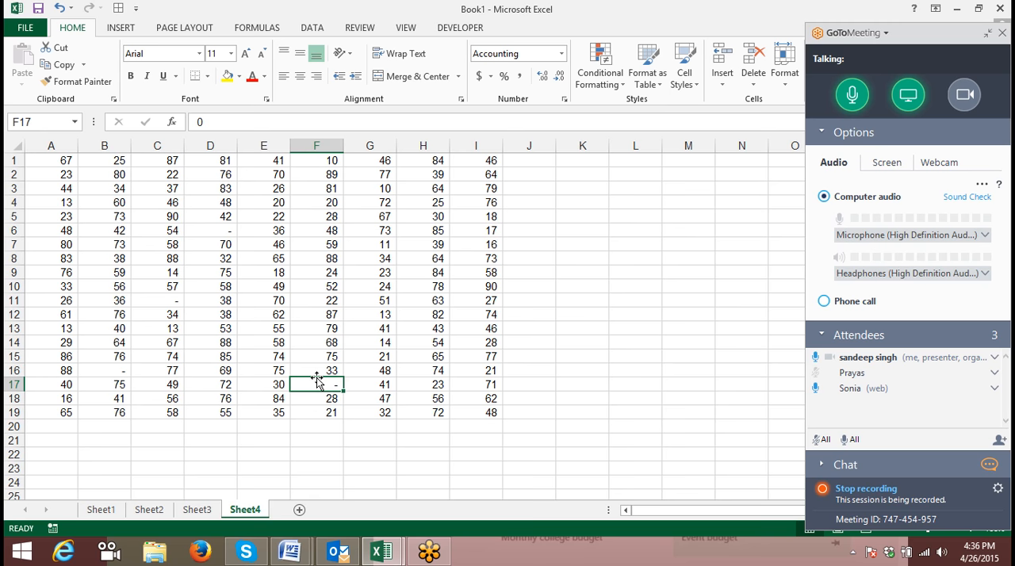
{"action": "left_click", "coordinate": [209, 225]}
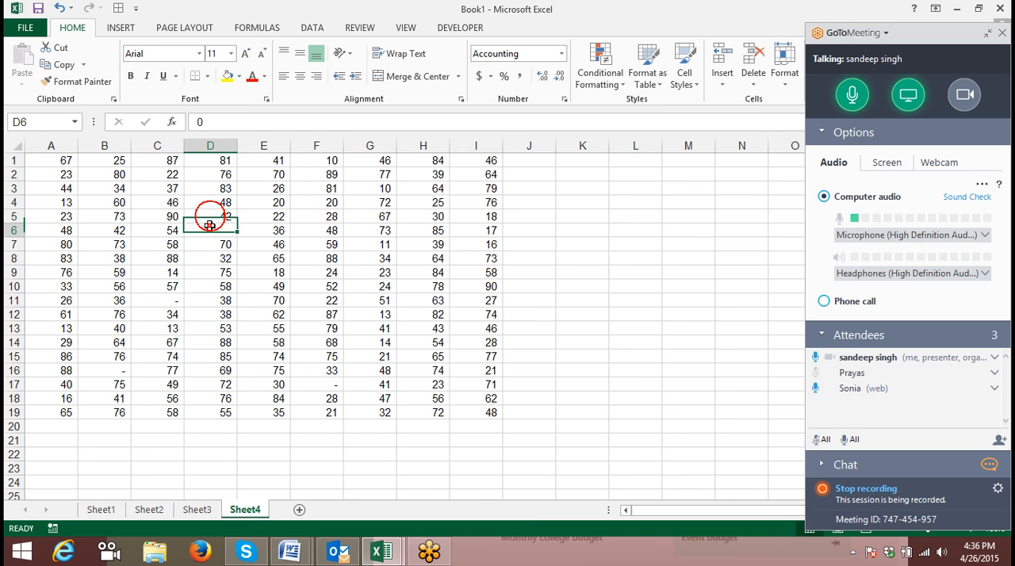
{"action": "left_click", "coordinate": [171, 312]}
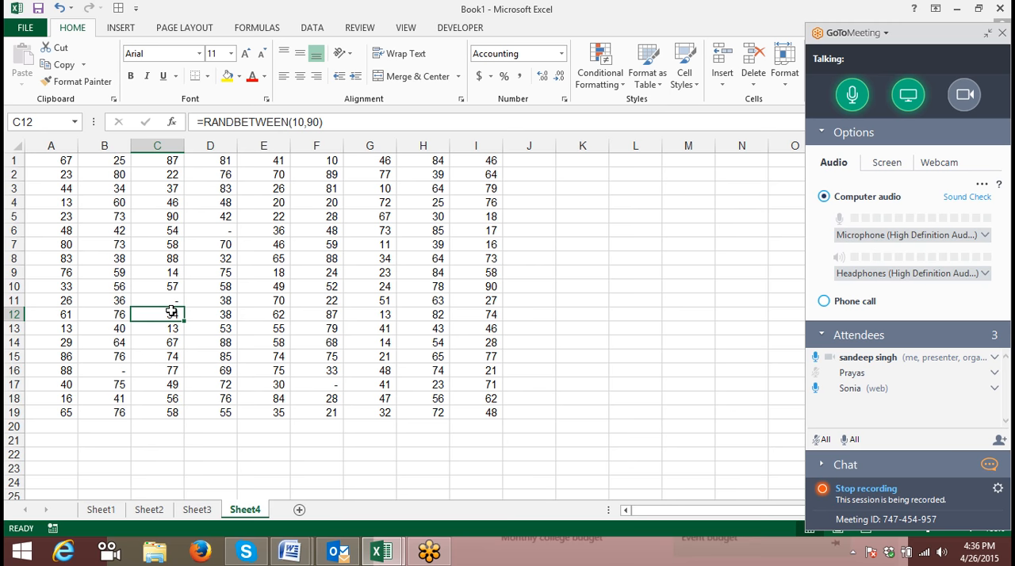
- Add a new worksheet and review the Date locales and Time types in the cell number formats without applying any
{"action": "left_click", "coordinate": [299, 510]}
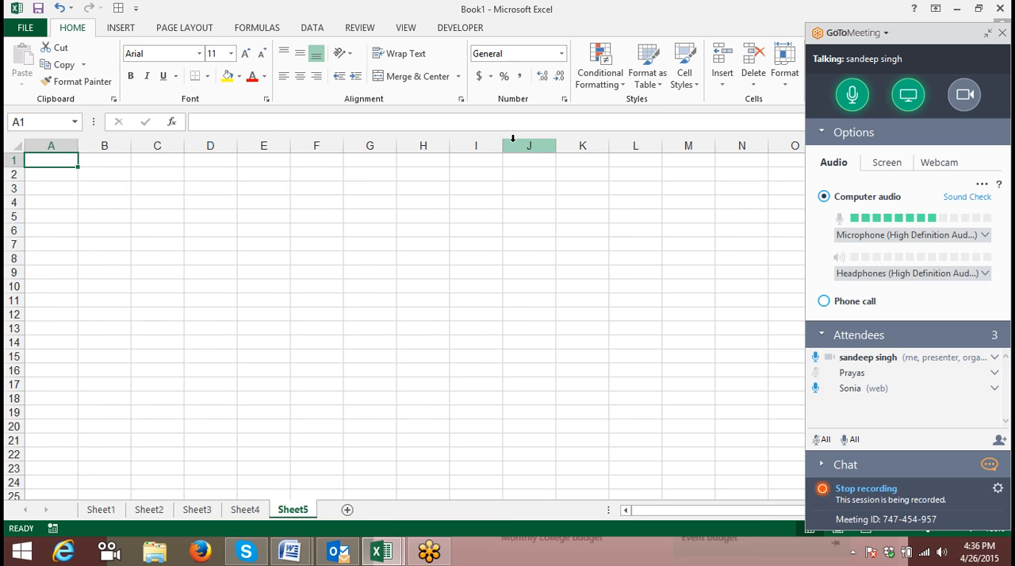
{"action": "left_click", "coordinate": [564, 100]}
{"action": "left_click", "coordinate": [277, 117]}
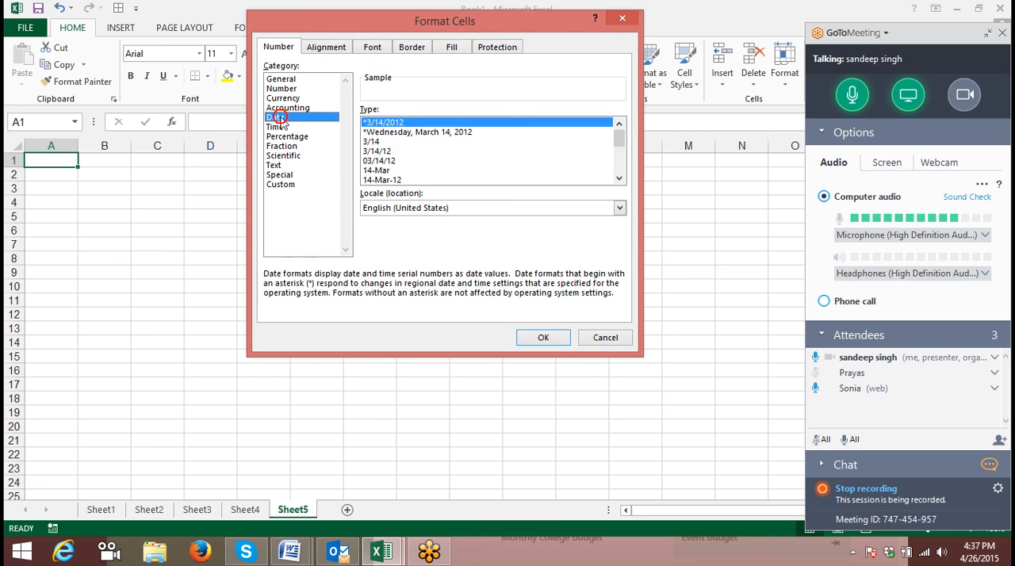
{"action": "left_click", "coordinate": [493, 211]}
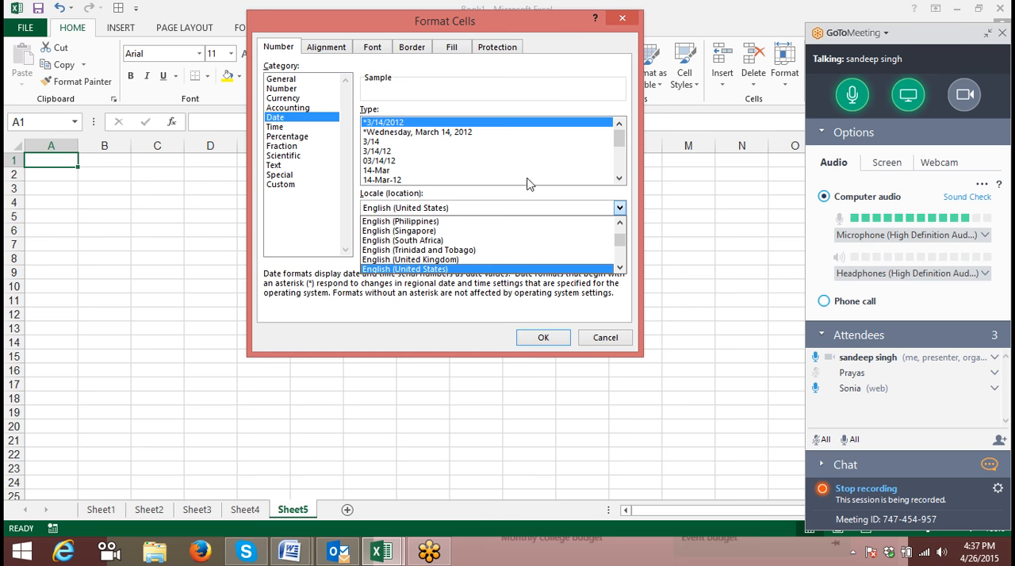
{"action": "left_click", "coordinate": [508, 98]}
{"action": "left_click", "coordinate": [289, 127]}
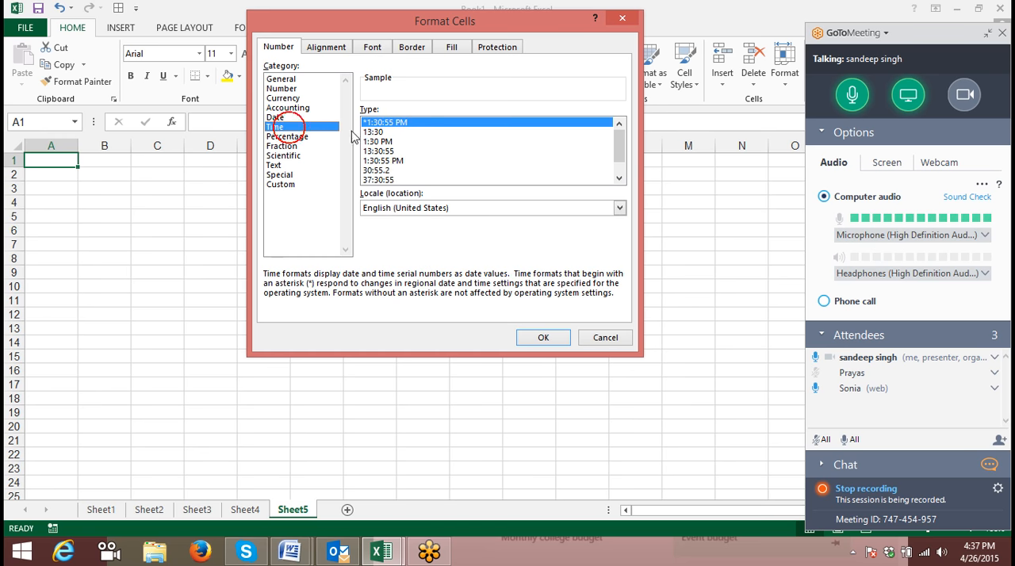
{"action": "key", "text": "Escape"}
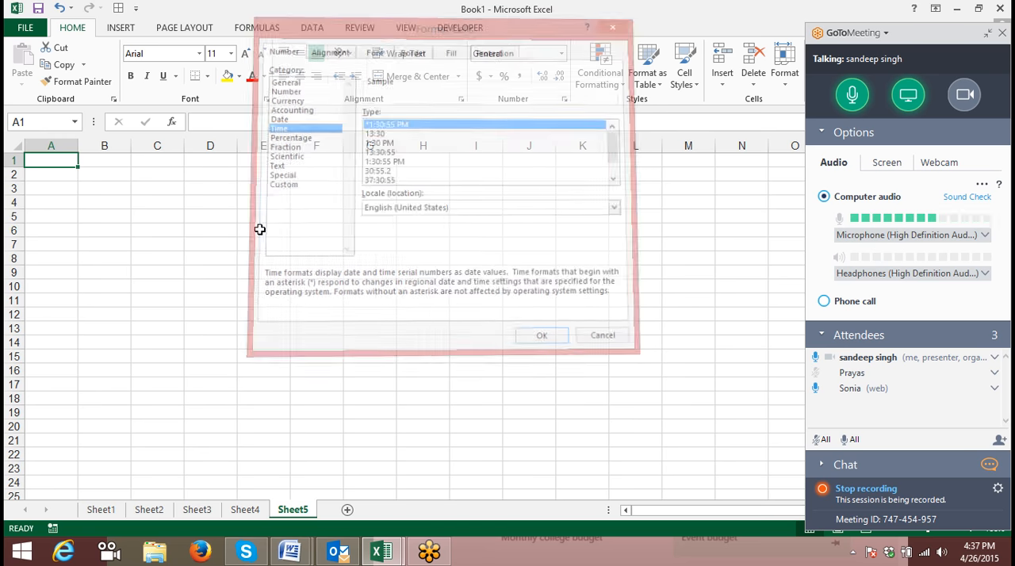
- Enter the time 45:40 in cell B3 of Sheet5
{"action": "left_click", "coordinate": [104, 187]}
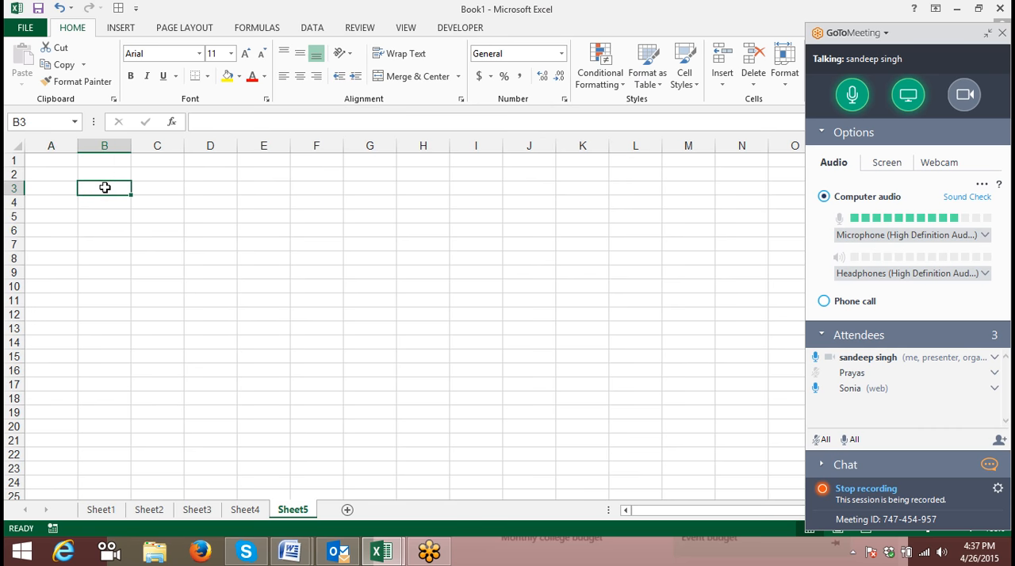
{"action": "type", "text": "27"}
{"action": "key", "text": "BackSpace"}
{"action": "type", "text": "5"}
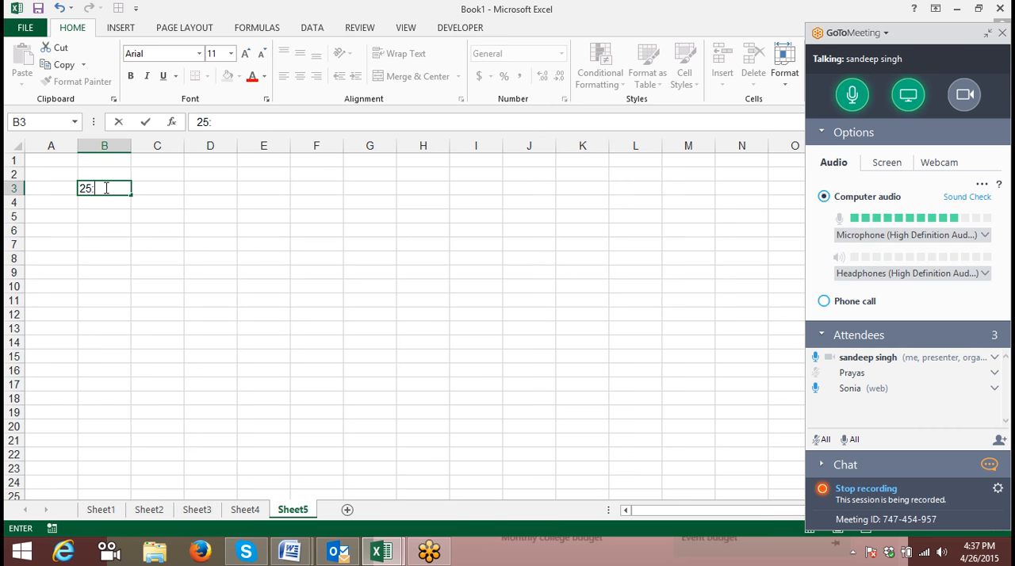
{"action": "key", "text": "BackSpace"}
{"action": "key", "text": "BackSpace"}
{"action": "type", "text": "45:40"}
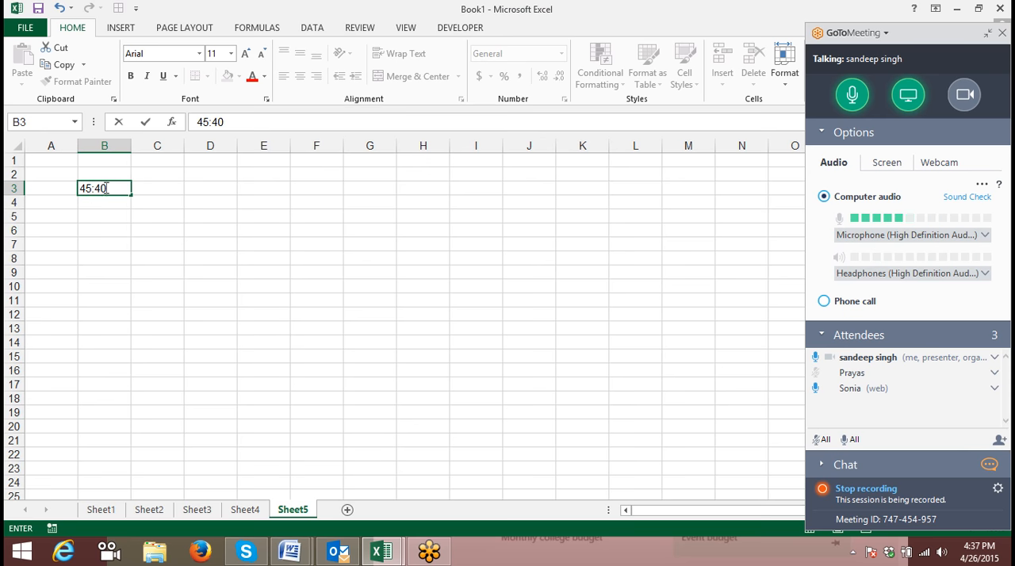
{"action": "key", "text": "Return"}
- Reset cell B3 to the General format and apply the Time format type 37:30:55 to it
{"action": "left_click", "coordinate": [105, 188]}
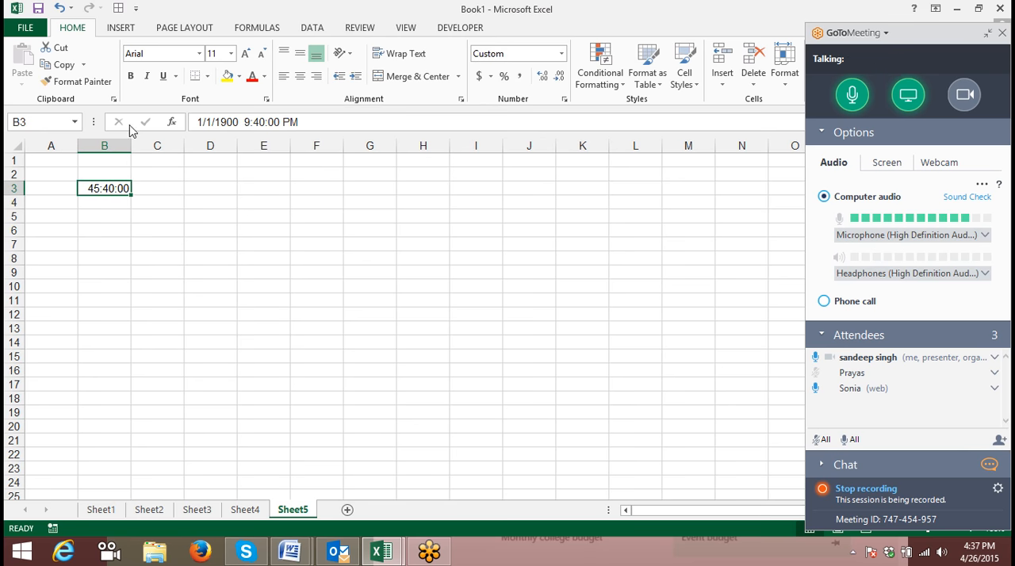
{"action": "key", "text": "ctrl+shift+asciitilde"}
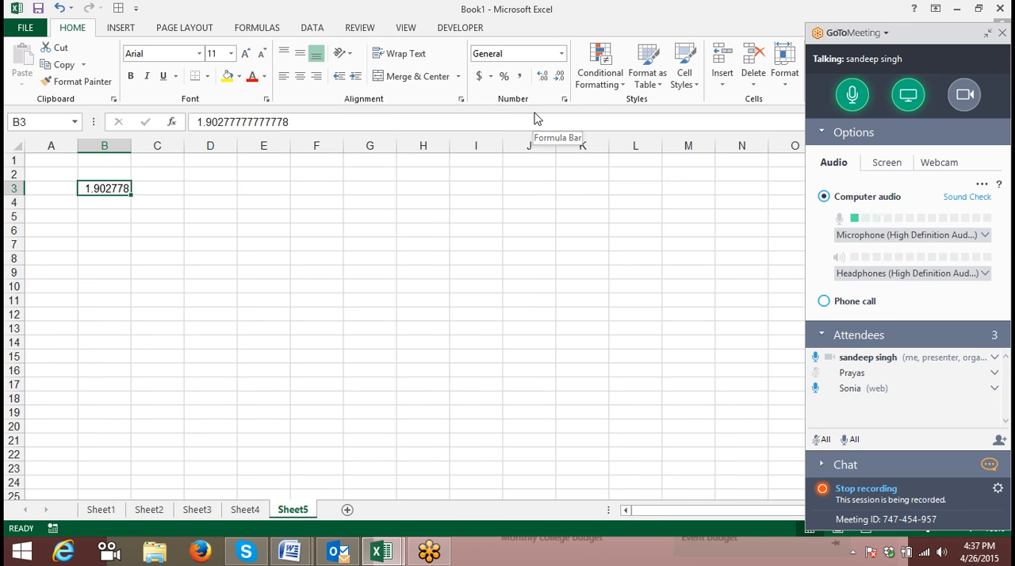
{"action": "left_click", "coordinate": [563, 99]}
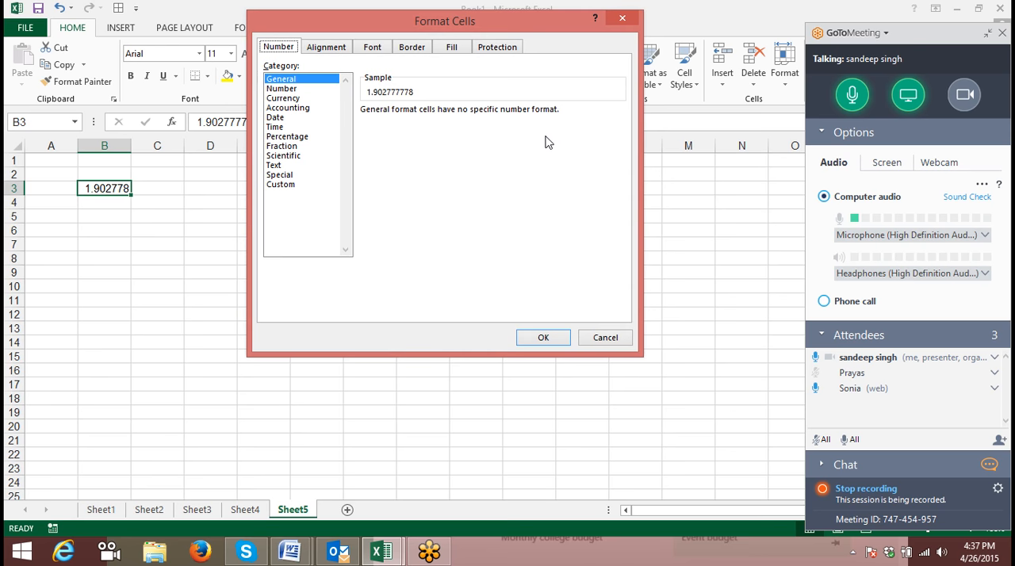
{"action": "left_click", "coordinate": [289, 185]}
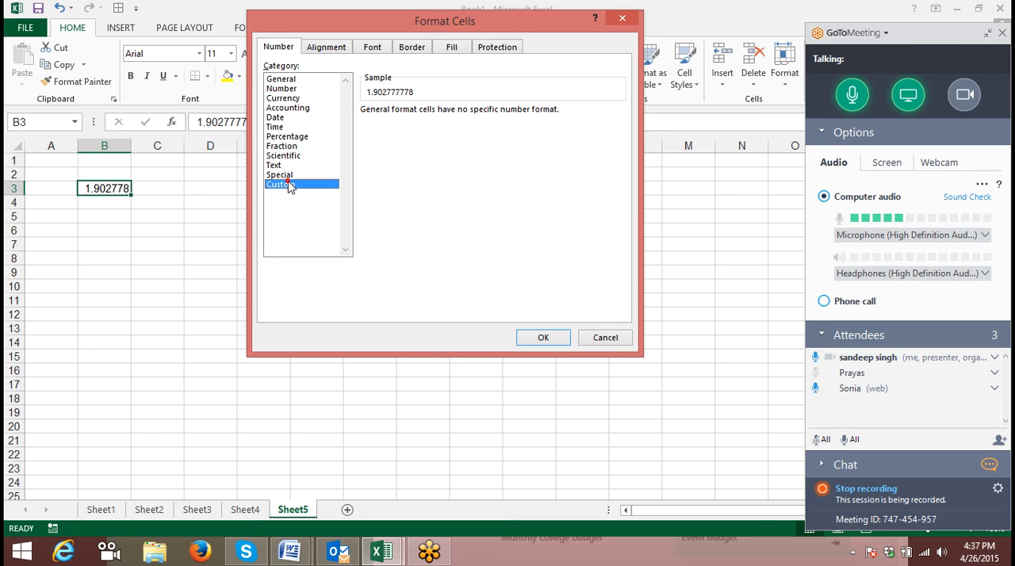
{"action": "left_click", "coordinate": [282, 127]}
{"action": "left_click", "coordinate": [374, 142]}
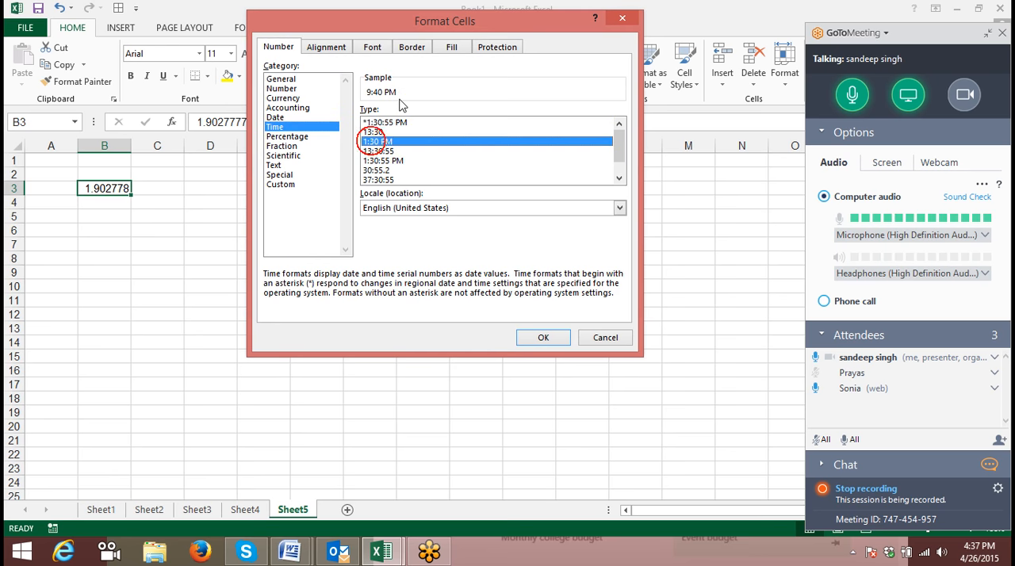
{"action": "left_click", "coordinate": [391, 181]}
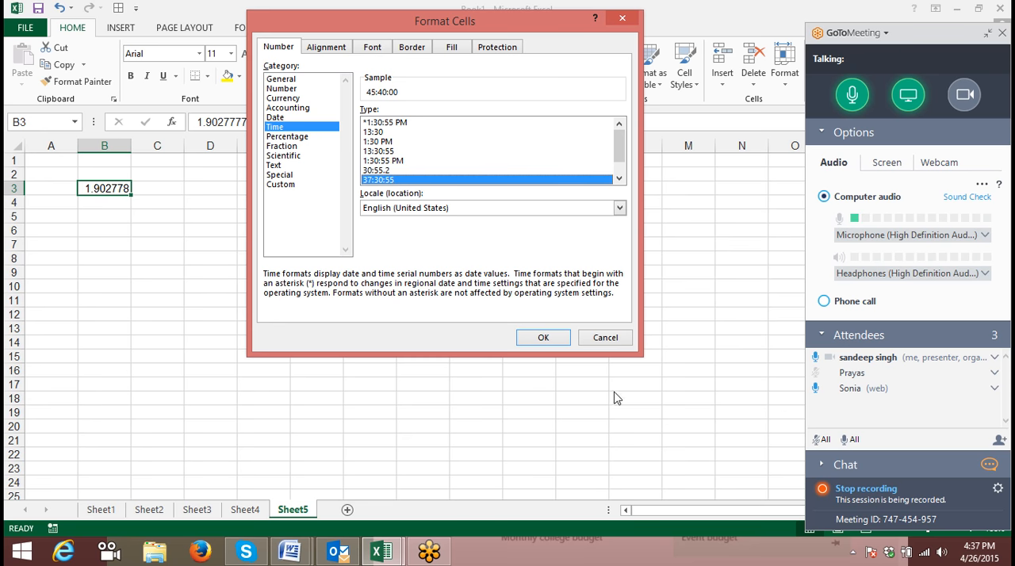
{"action": "left_click", "coordinate": [559, 336]}
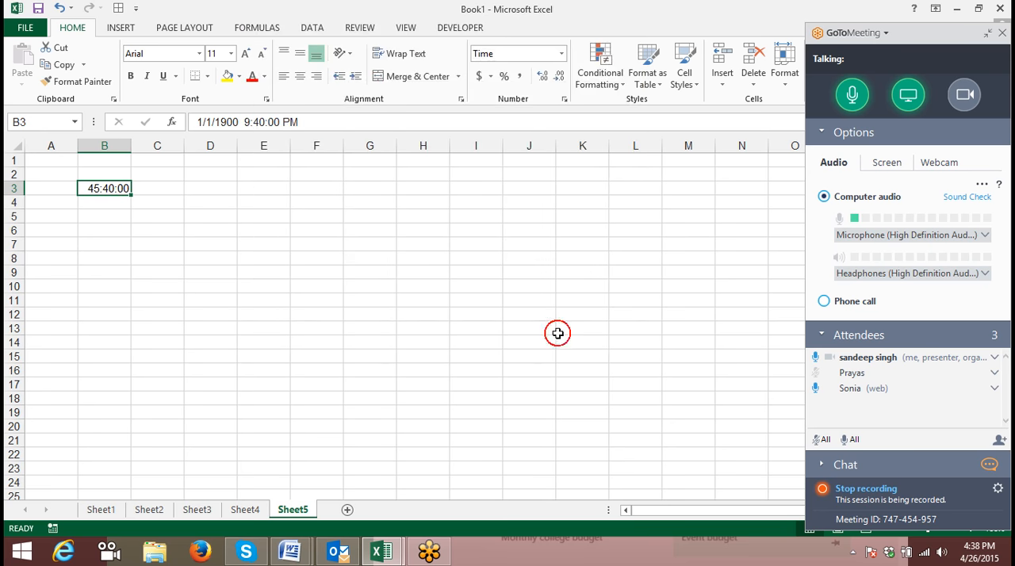
{"action": "left_click", "coordinate": [60, 245]}
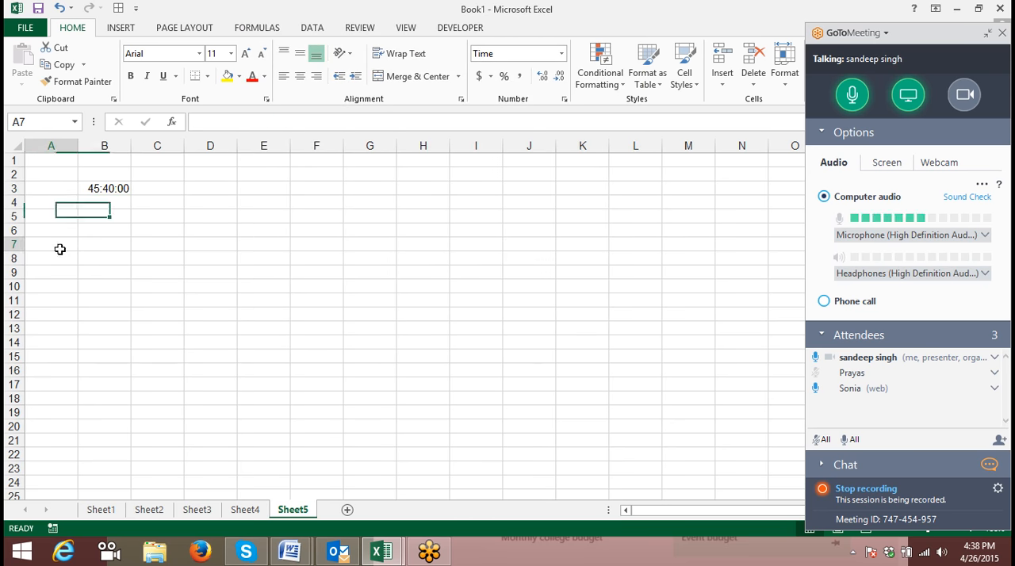
{"action": "left_click", "coordinate": [564, 99]}
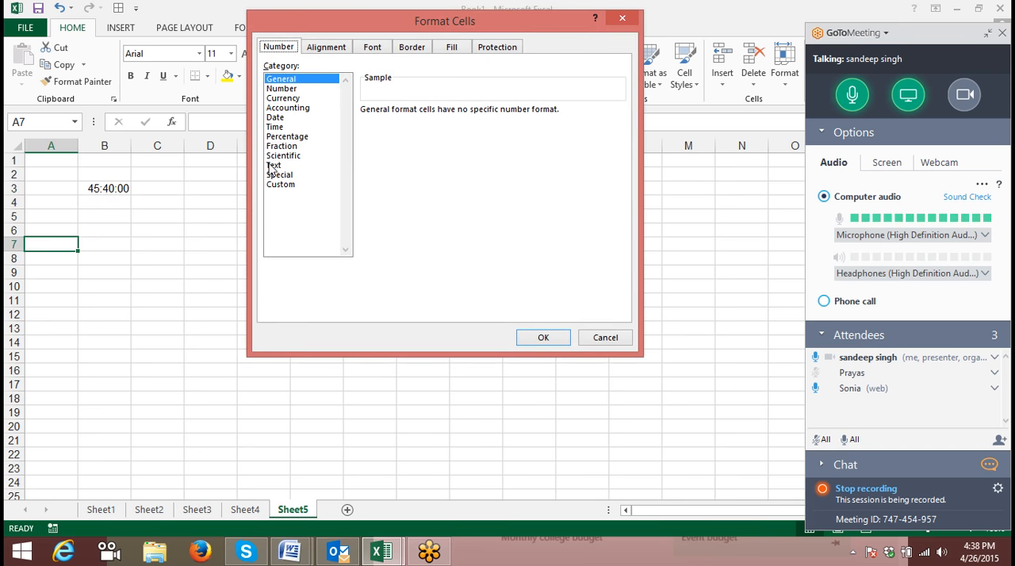
{"action": "left_click", "coordinate": [605, 337]}
- Enter the decimal value 2.5 in cell B7
{"action": "left_click", "coordinate": [113, 245]}
{"action": "type", "text": "2.5"}
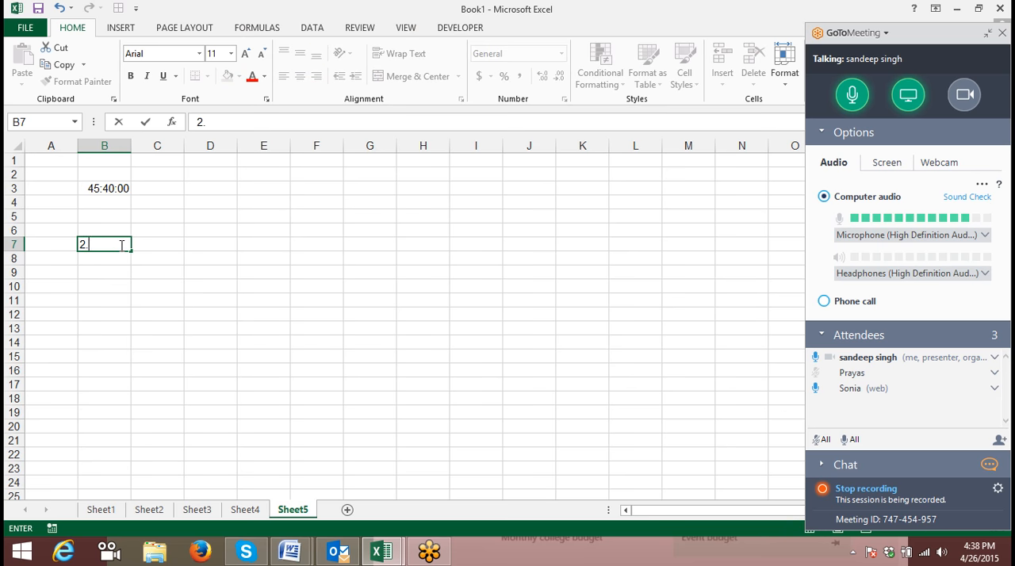
{"action": "left_click", "coordinate": [216, 317]}
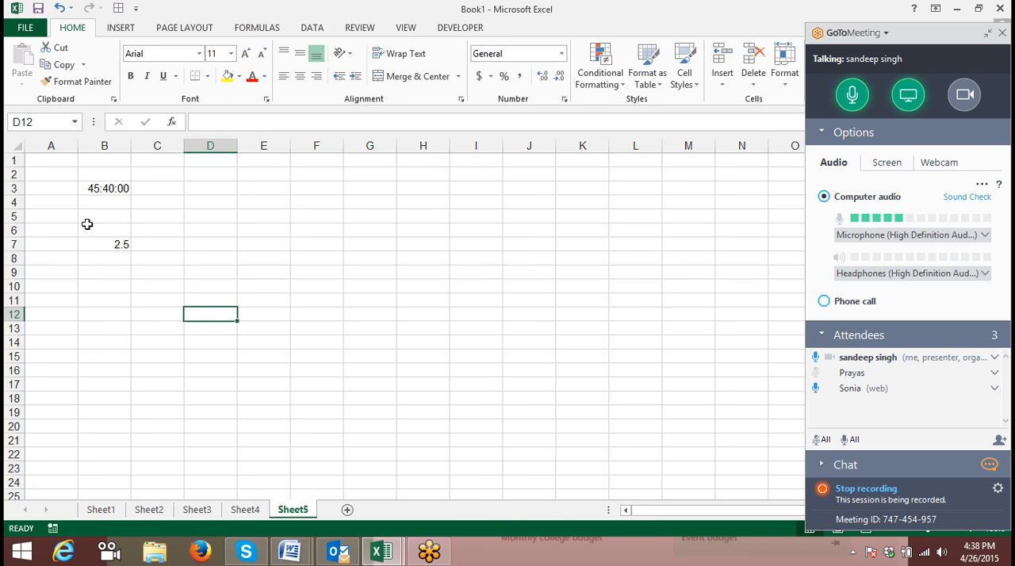
- Apply the Fraction format type As halves (1/2) to cell B7
{"action": "left_click", "coordinate": [113, 247]}
{"action": "left_click", "coordinate": [564, 98]}
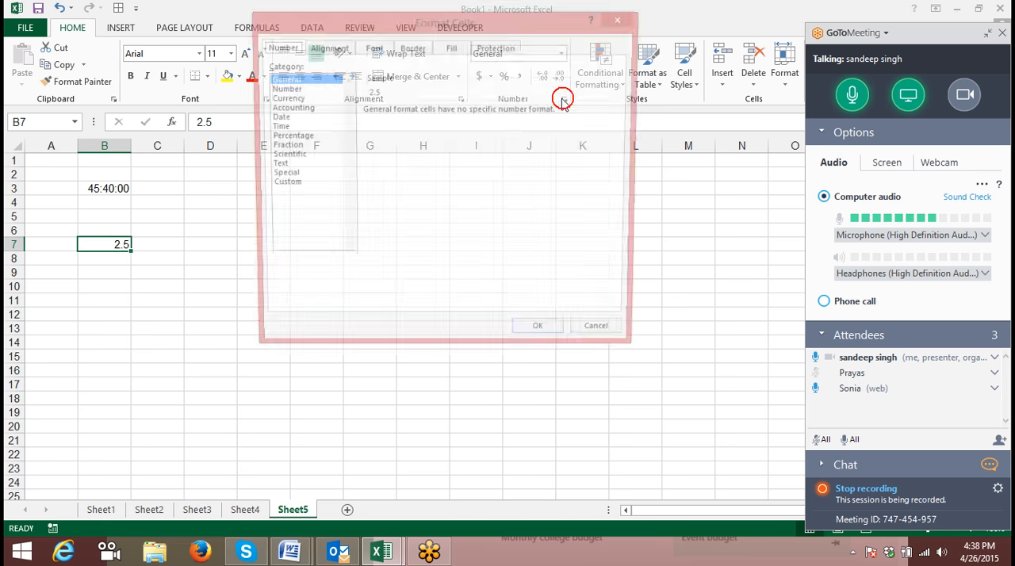
{"action": "left_click", "coordinate": [282, 146]}
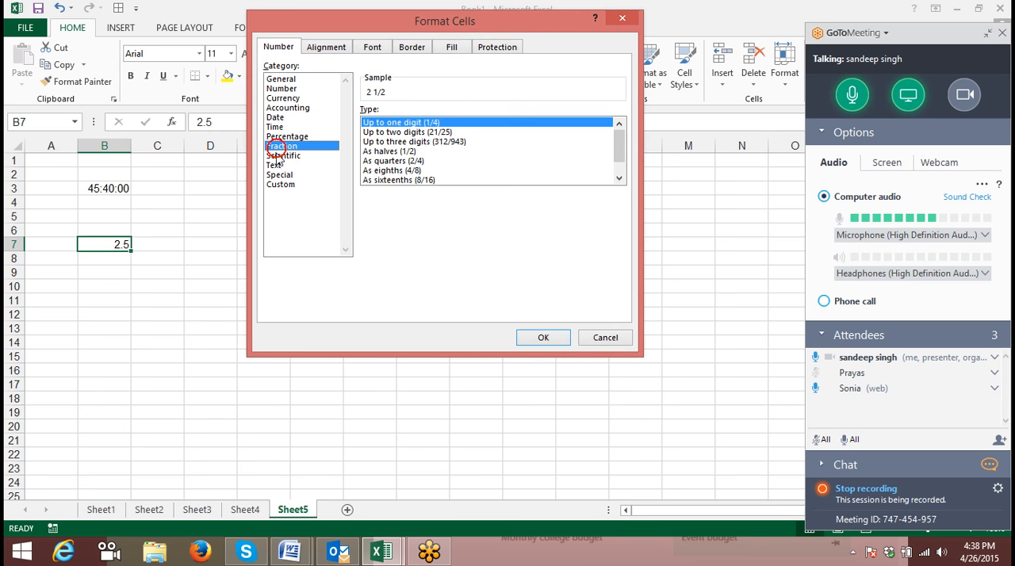
{"action": "left_click", "coordinate": [379, 152]}
{"action": "left_click", "coordinate": [539, 338]}
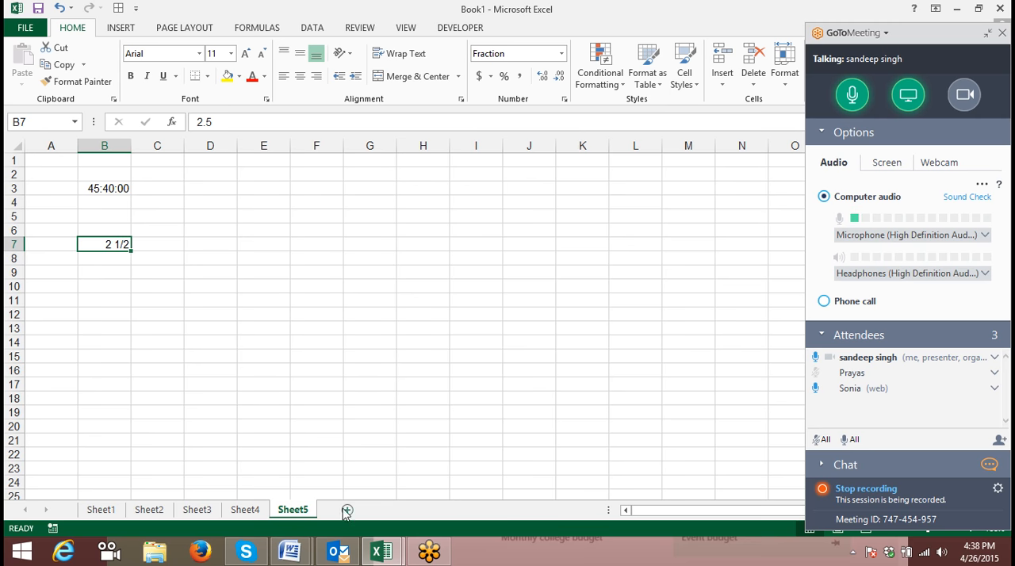
- Delete columns A and B from Sheet5
{"action": "left_click_drag", "start_coordinate": [104, 146], "coordinate": [45, 152]}
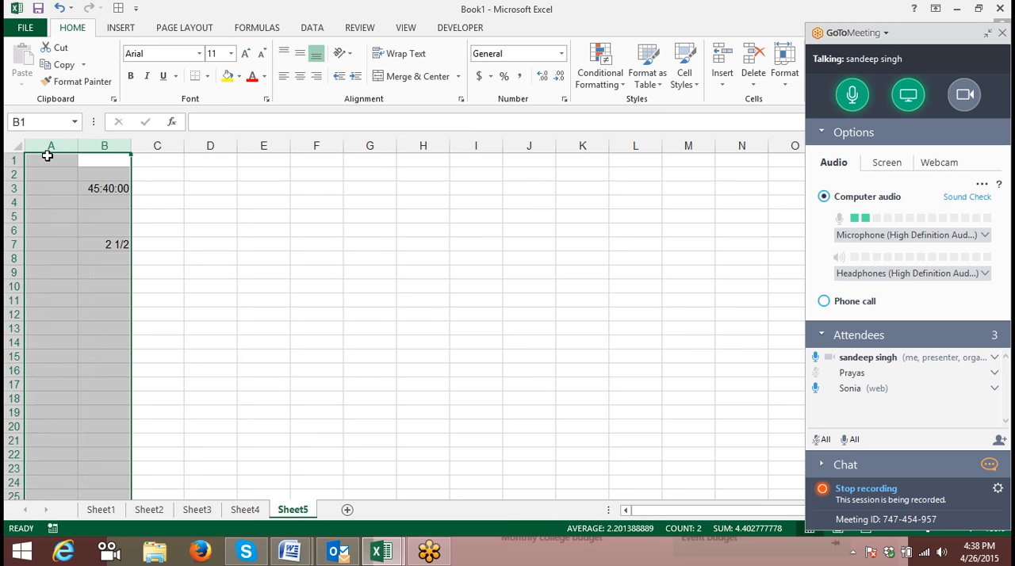
{"action": "right_click", "coordinate": [59, 151]}
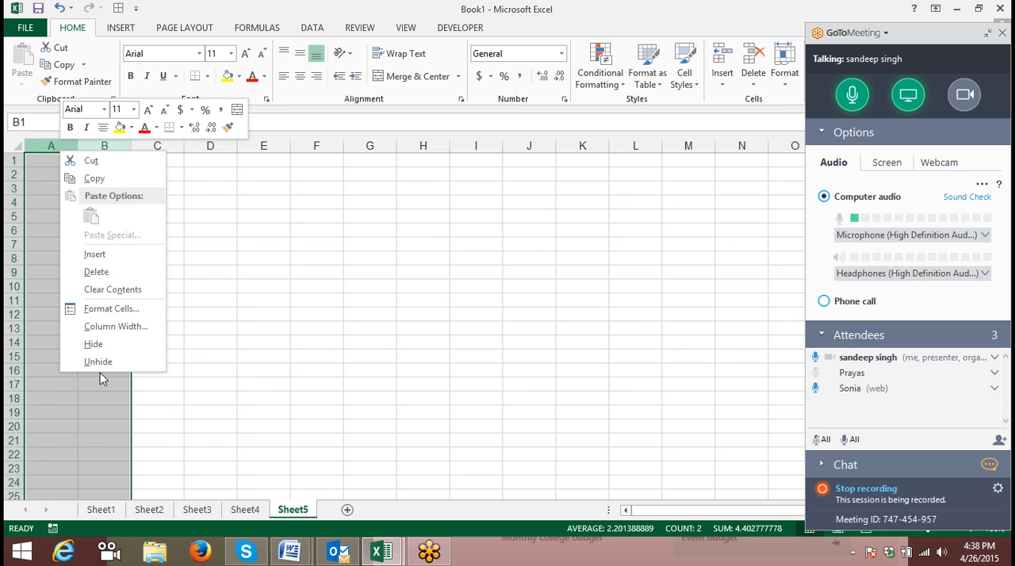
{"action": "left_click", "coordinate": [114, 273]}
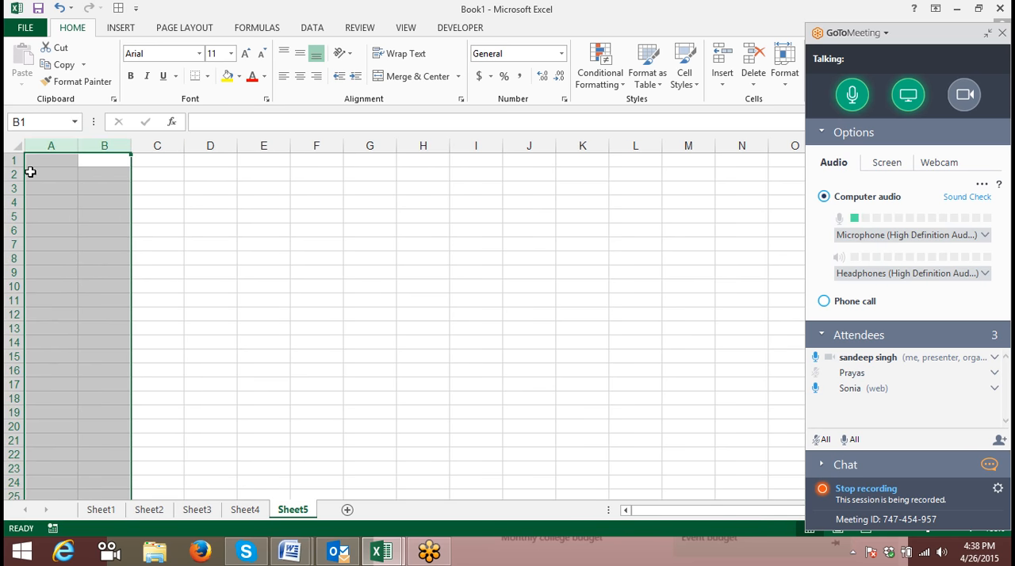
- Enter the heading Date in cell A1
{"action": "left_click", "coordinate": [54, 160]}
{"action": "type", "text": "Date"}
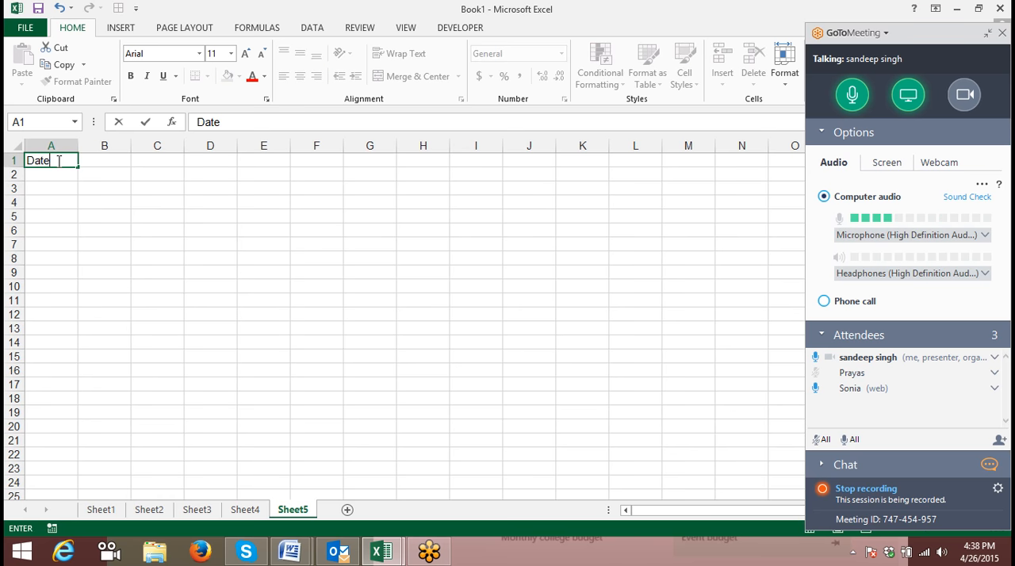
{"action": "key", "text": "Return"}
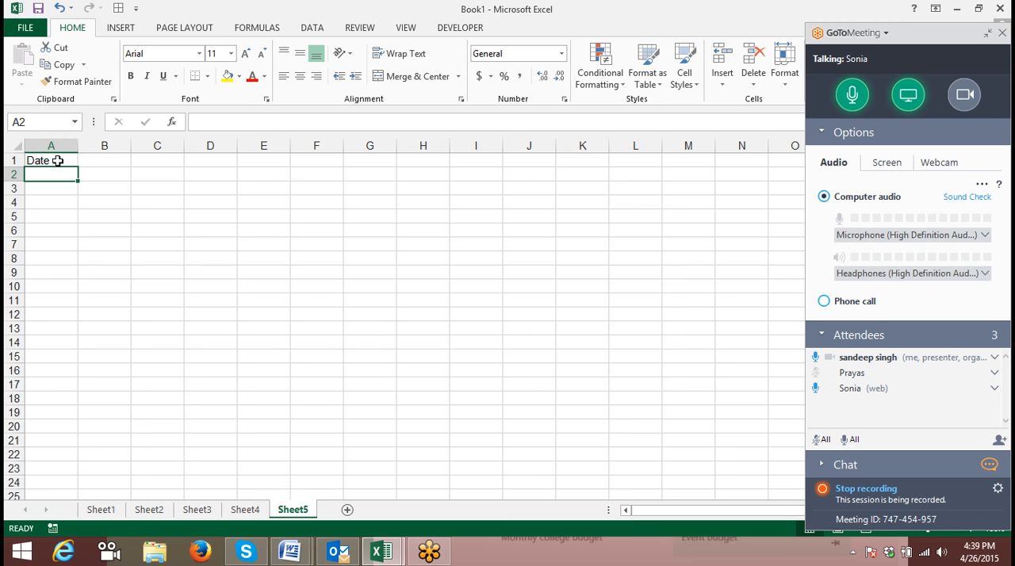
- Replace the heading in cell A1 with Chq
{"action": "key", "text": "Up"}
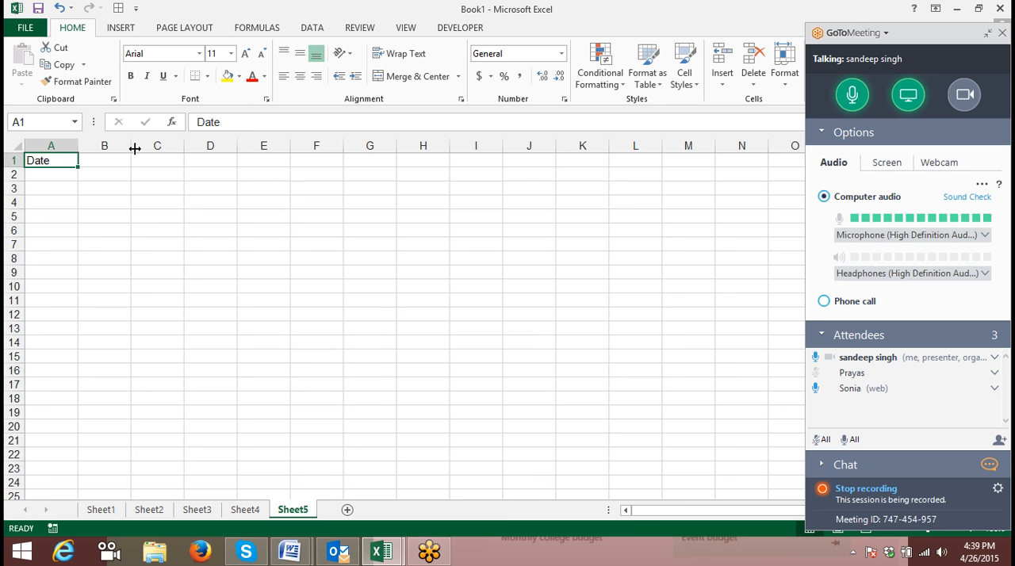
{"action": "type", "text": "="}
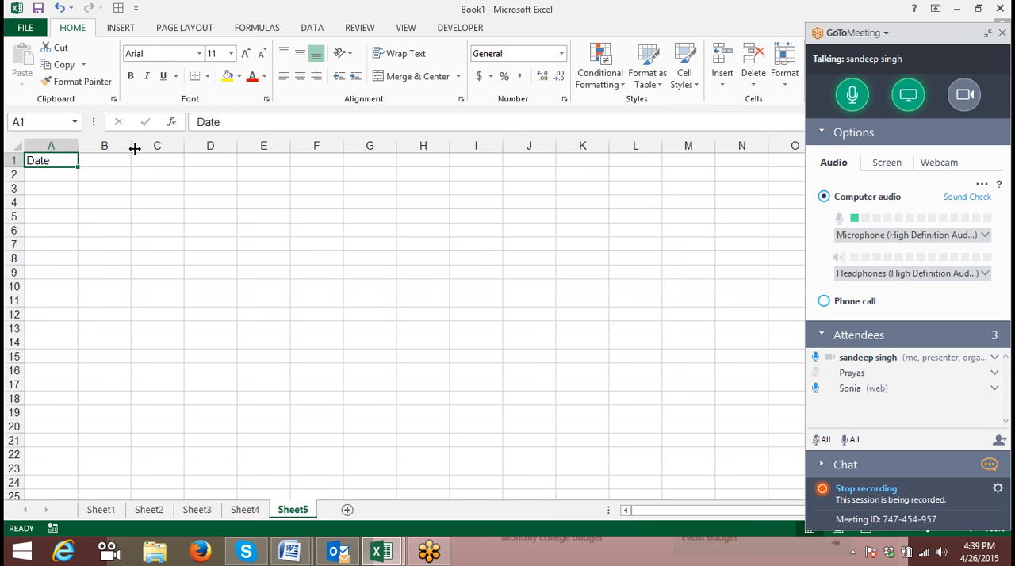
{"action": "key", "text": "Delete"}
{"action": "type", "text": "Chq"}
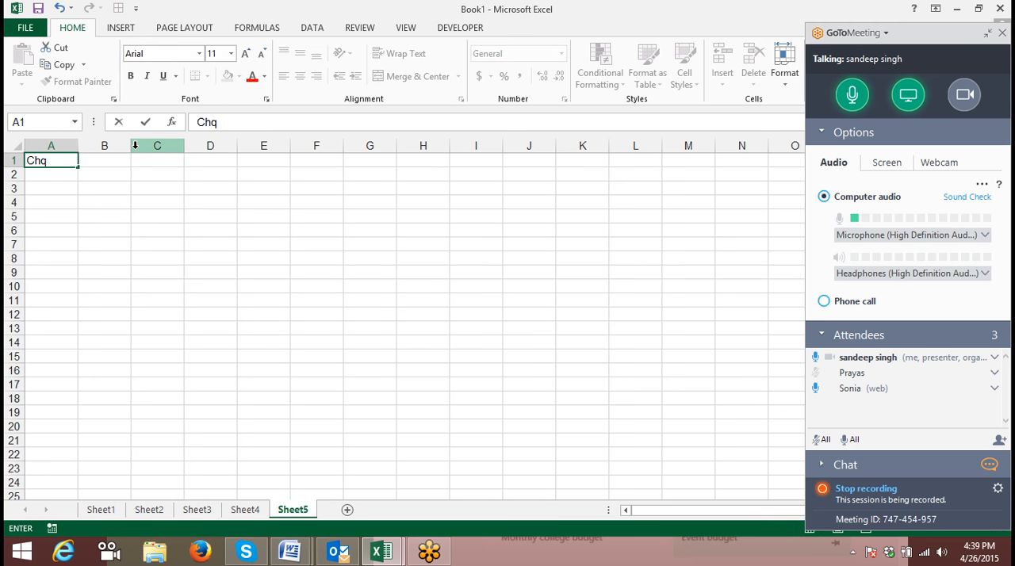
{"action": "key", "text": "Return"}
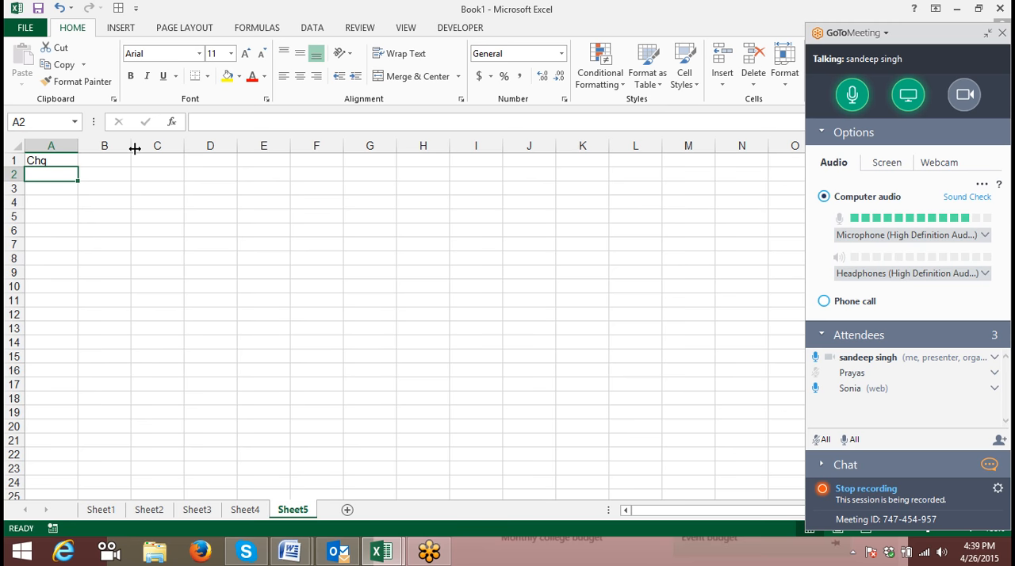
- Enter 001254 in cell A2 without an apostrophe under the General format
{"action": "type", "text": "001254"}
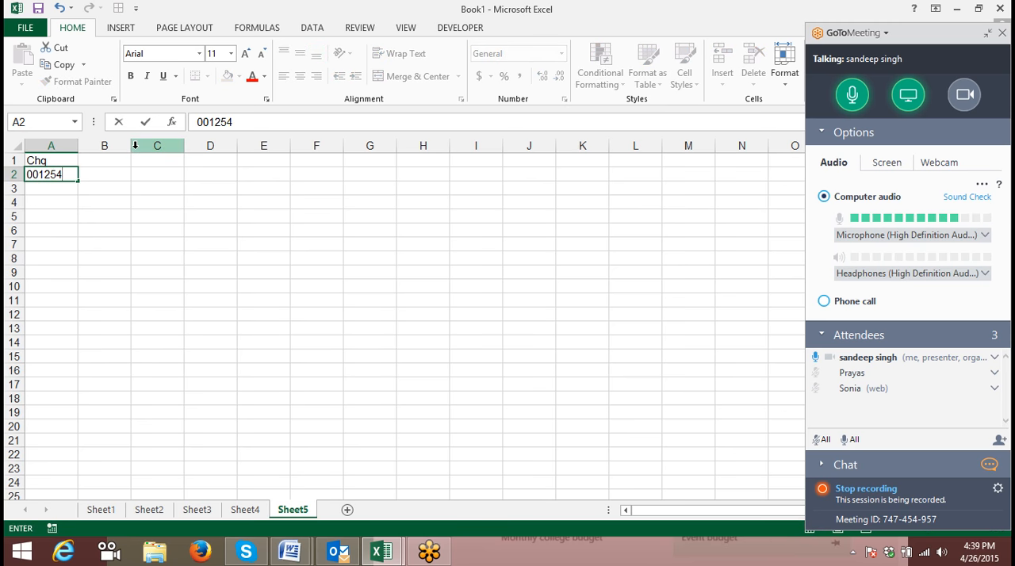
{"action": "key", "text": "Return"}
{"action": "key", "text": "Up"}
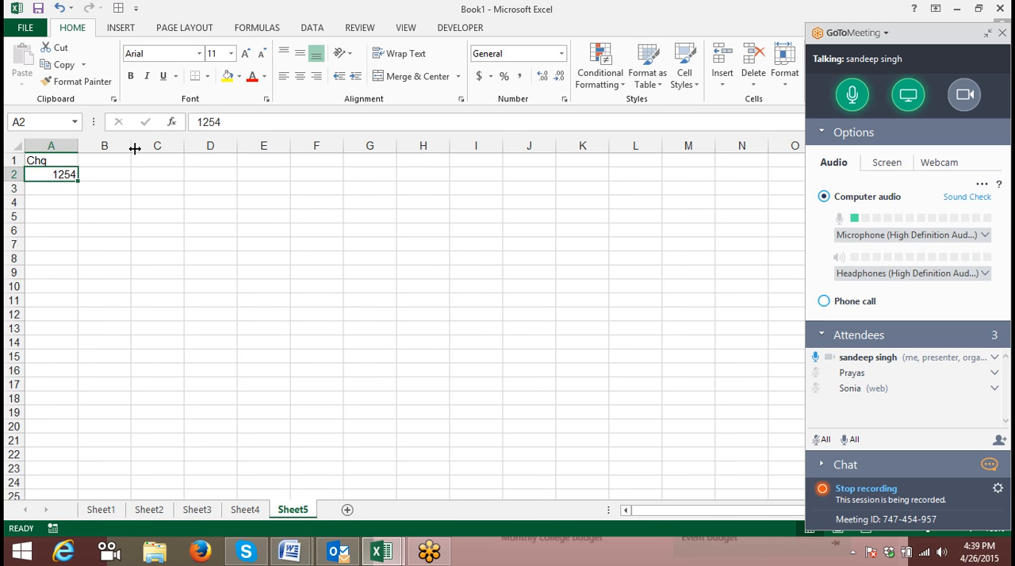
- Enter '000123 in cell A2 and '012453 in cell A3, using a leading apostrophe to store both as text
{"action": "key", "text": "Delete"}
{"action": "type", "text": "'"}
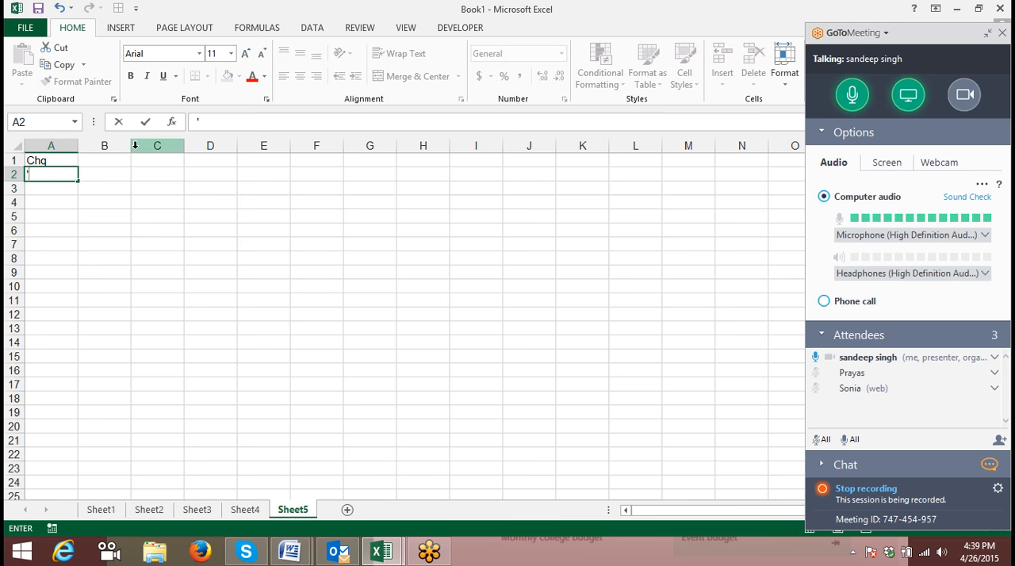
{"action": "type", "text": "000123654"}
{"action": "key", "text": "BackSpace"}
{"action": "key", "text": "BackSpace"}
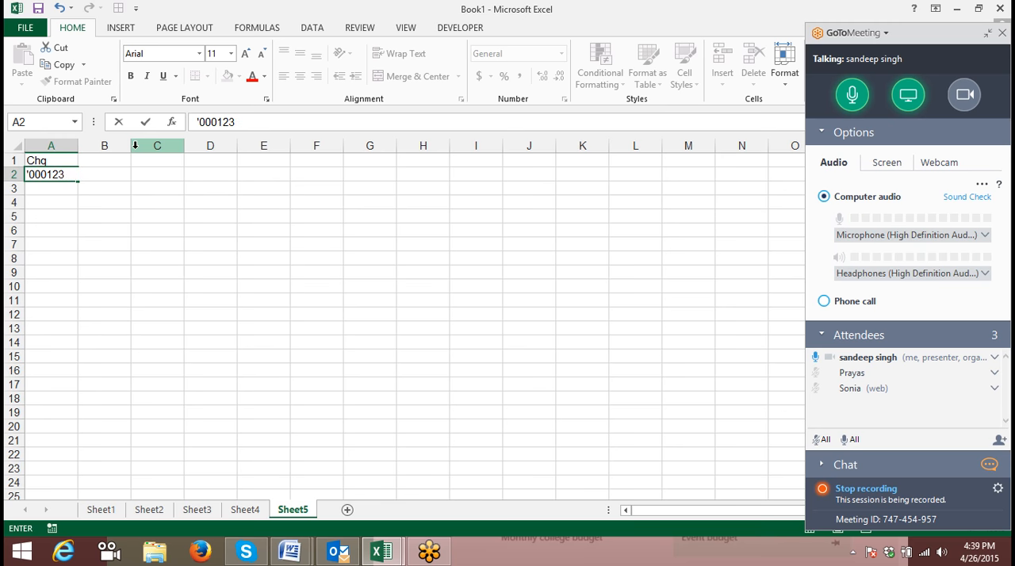
{"action": "key", "text": "Return"}
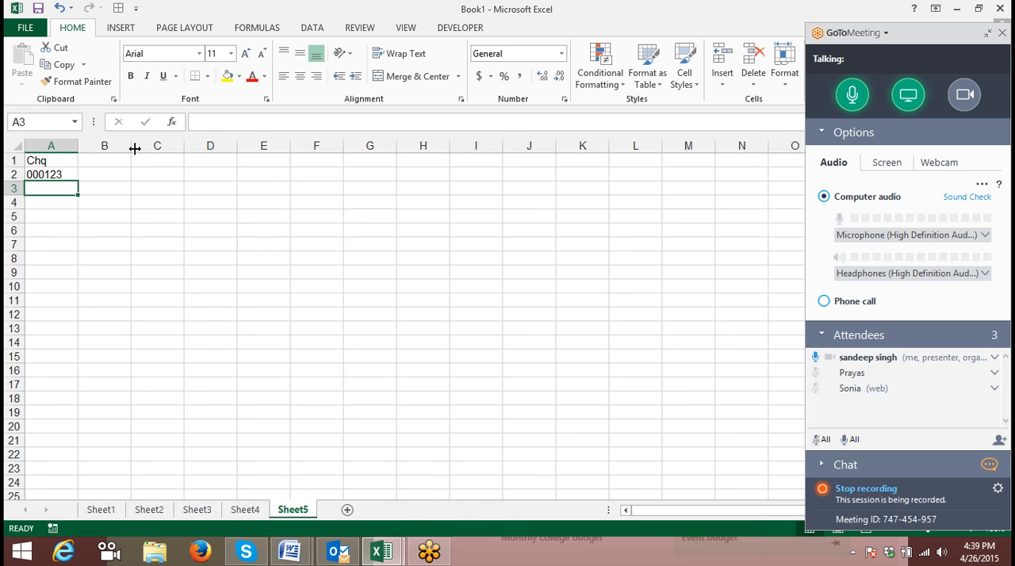
{"action": "type", "text": "'"}
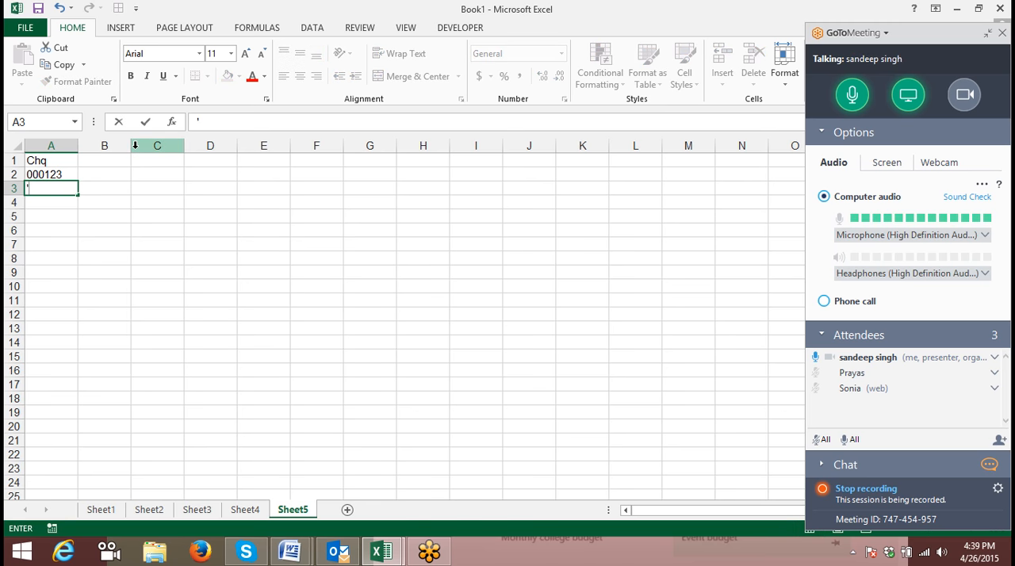
{"action": "type", "text": "012453"}
{"action": "key", "text": "Return"}
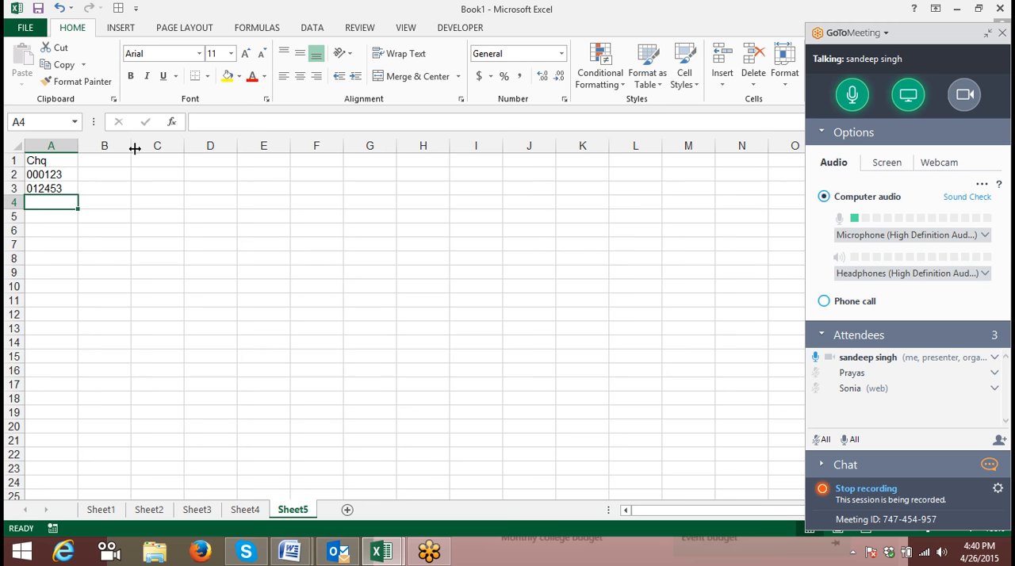
- Enter the plain number 123 in cell B2 beside the first cheque number
{"action": "key", "text": "Right"}
{"action": "key", "text": "Up"}
{"action": "key", "text": "Up"}
{"action": "type", "text": "123"}
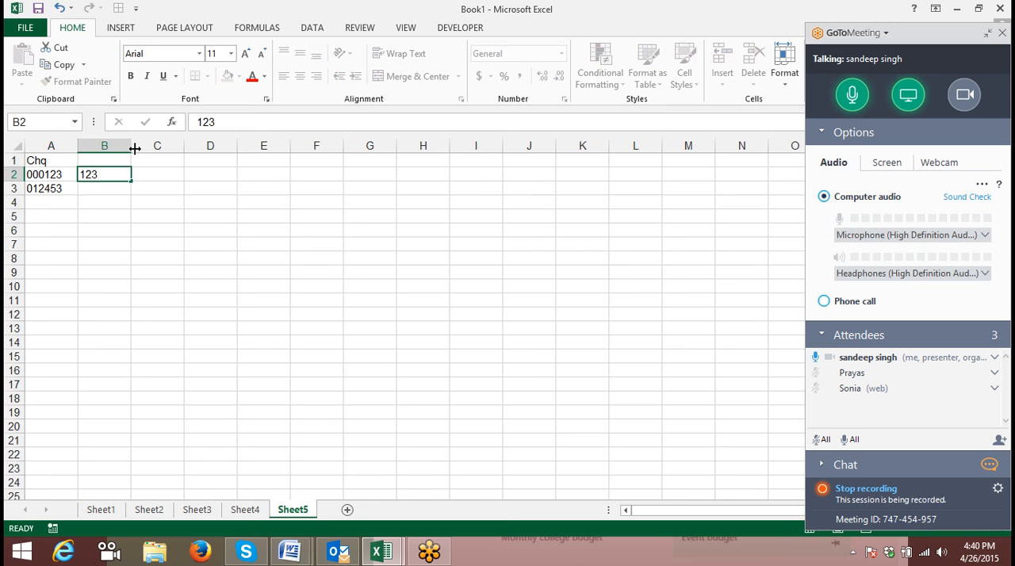
{"action": "key", "text": "Return"}
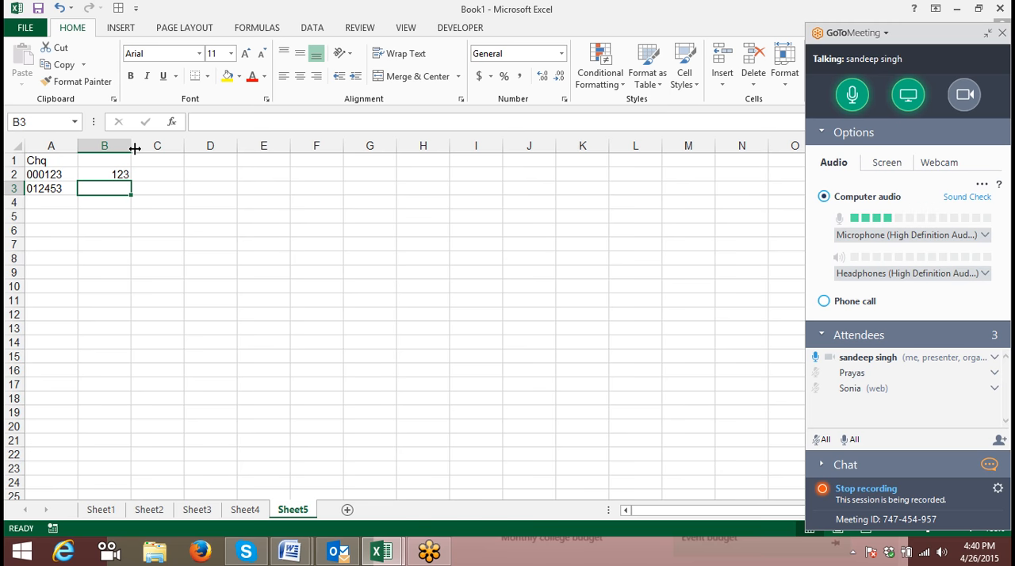
{"action": "key", "text": "Up"}
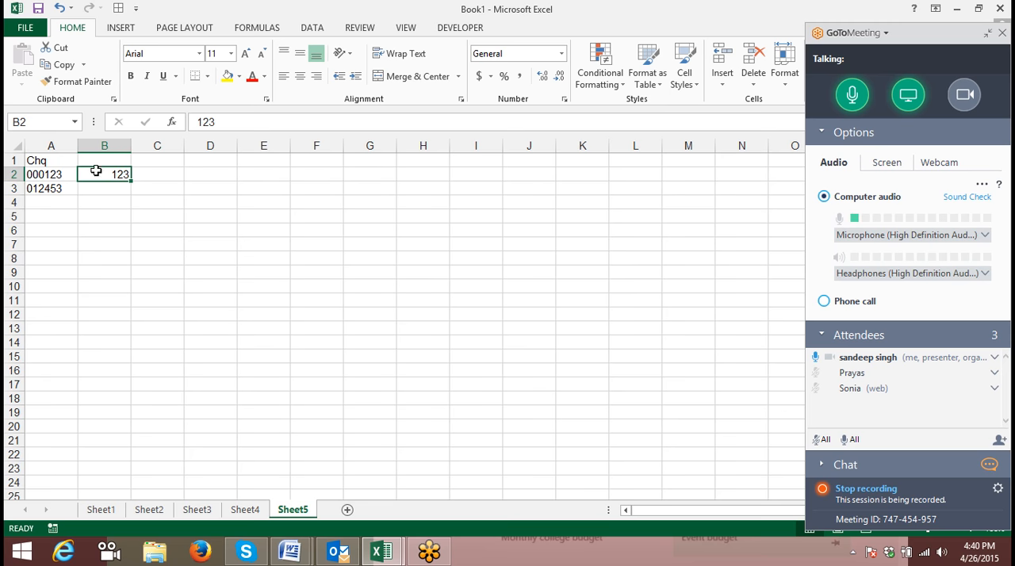
- Compare the text entry in A2 with the number in B2, and clear B2
{"action": "left_click", "coordinate": [64, 175]}
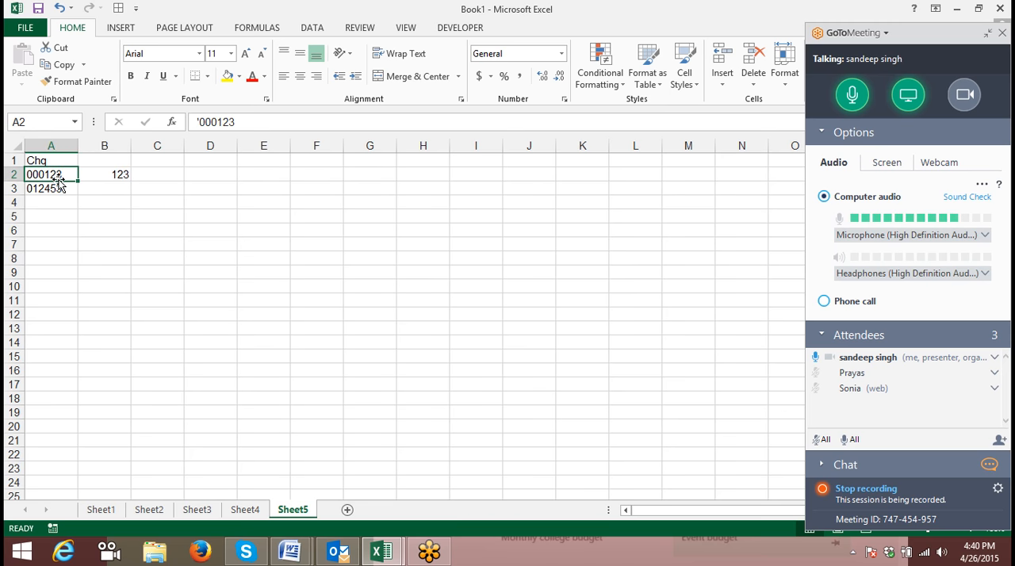
{"action": "left_click", "coordinate": [111, 179]}
{"action": "left_click", "coordinate": [67, 174]}
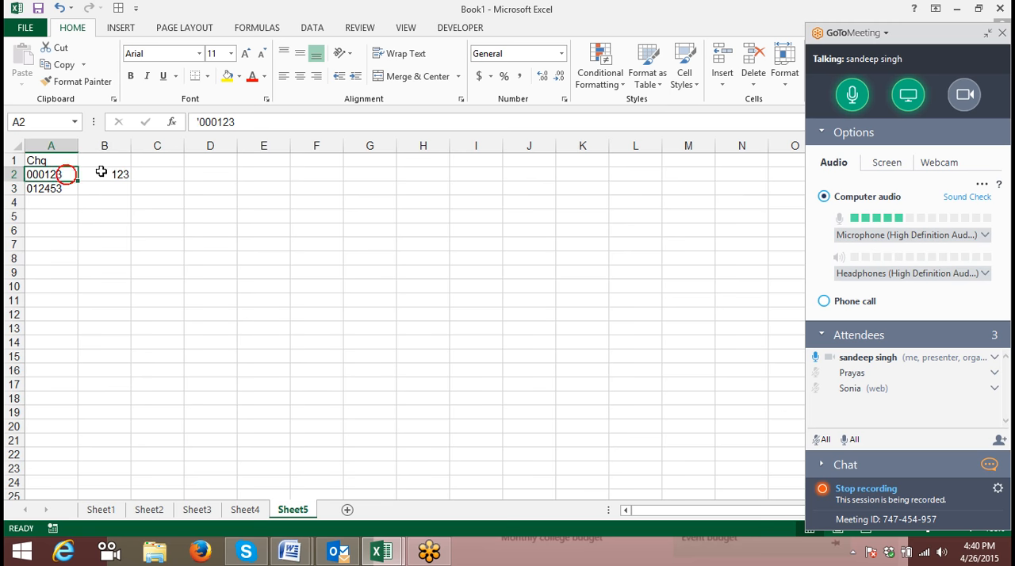
{"action": "left_click", "coordinate": [101, 162]}
{"action": "left_click", "coordinate": [105, 175]}
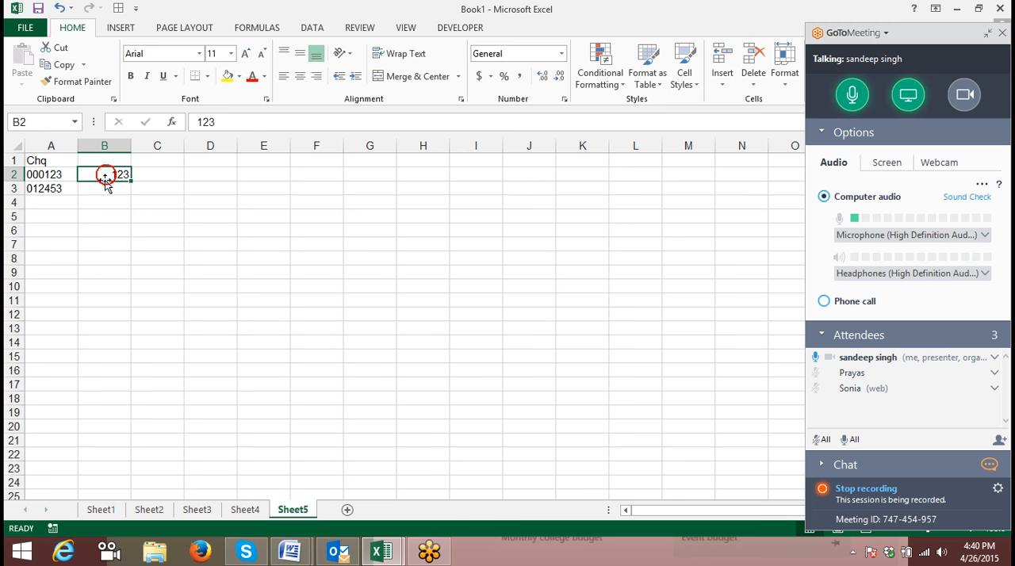
{"action": "key", "text": "Delete"}
{"action": "left_click", "coordinate": [65, 206]}
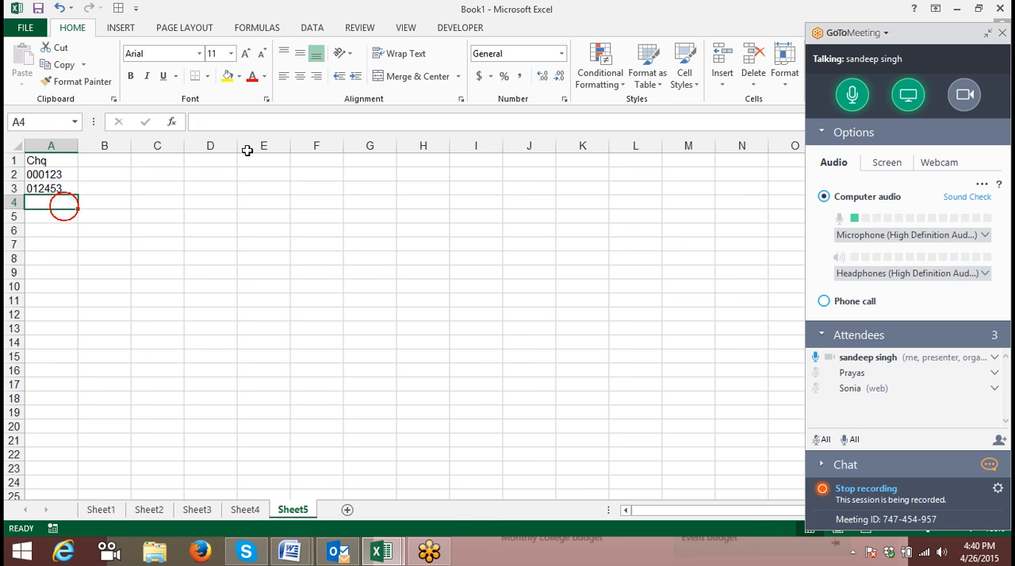
{"action": "left_click_drag", "start_coordinate": [45, 176], "coordinate": [48, 190]}
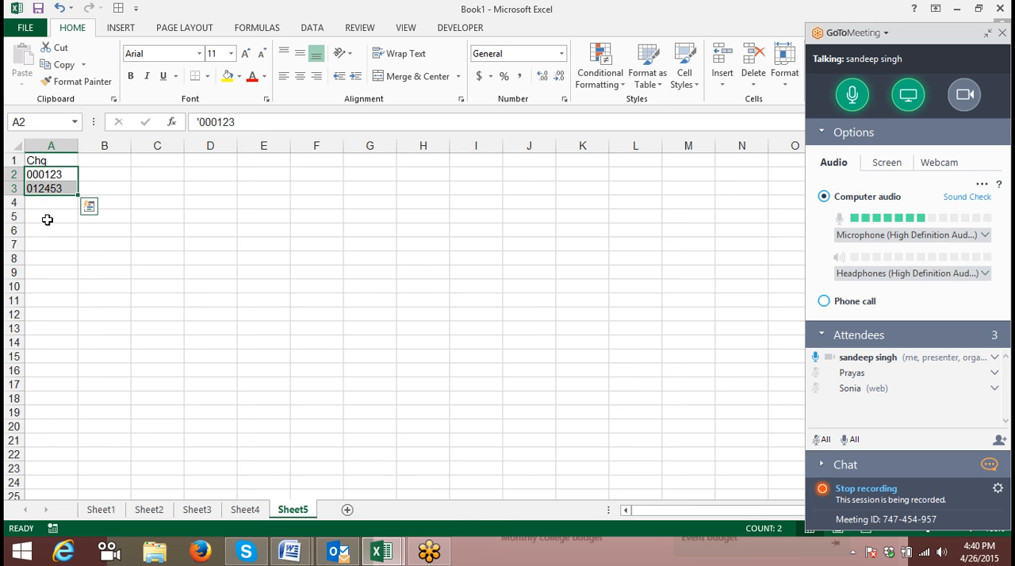
{"action": "left_click", "coordinate": [45, 217]}
{"action": "left_click", "coordinate": [43, 288]}
{"action": "left_click", "coordinate": [48, 352]}
{"action": "left_click", "coordinate": [50, 416]}
{"action": "left_click", "coordinate": [36, 368]}
{"action": "left_click", "coordinate": [37, 325]}
{"action": "left_click_drag", "start_coordinate": [35, 301], "coordinate": [41, 176]}
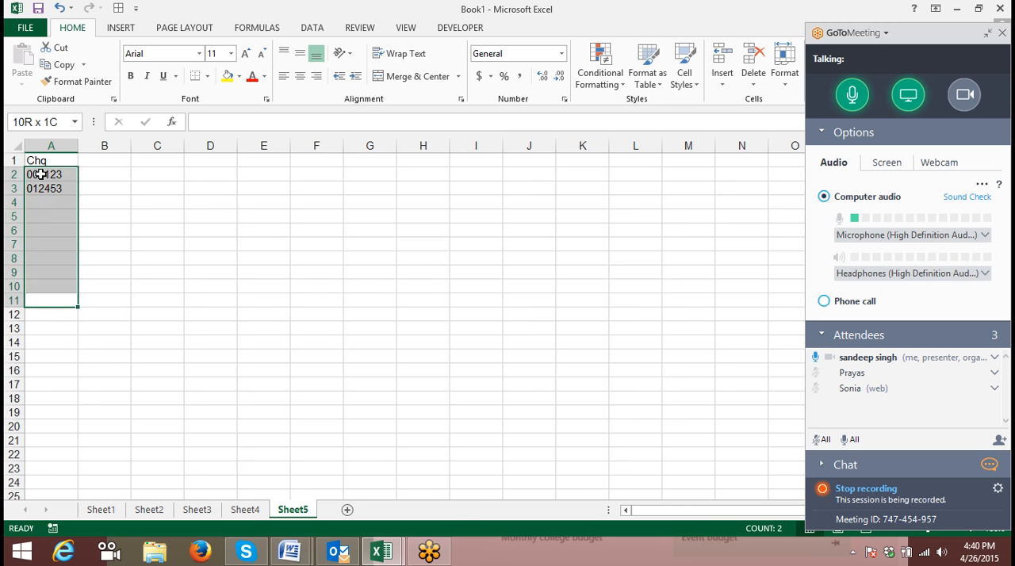
{"action": "left_click", "coordinate": [39, 208]}
{"action": "left_click", "coordinate": [39, 243]}
{"action": "left_click", "coordinate": [39, 228]}
{"action": "left_click_drag", "start_coordinate": [38, 227], "coordinate": [33, 172]}
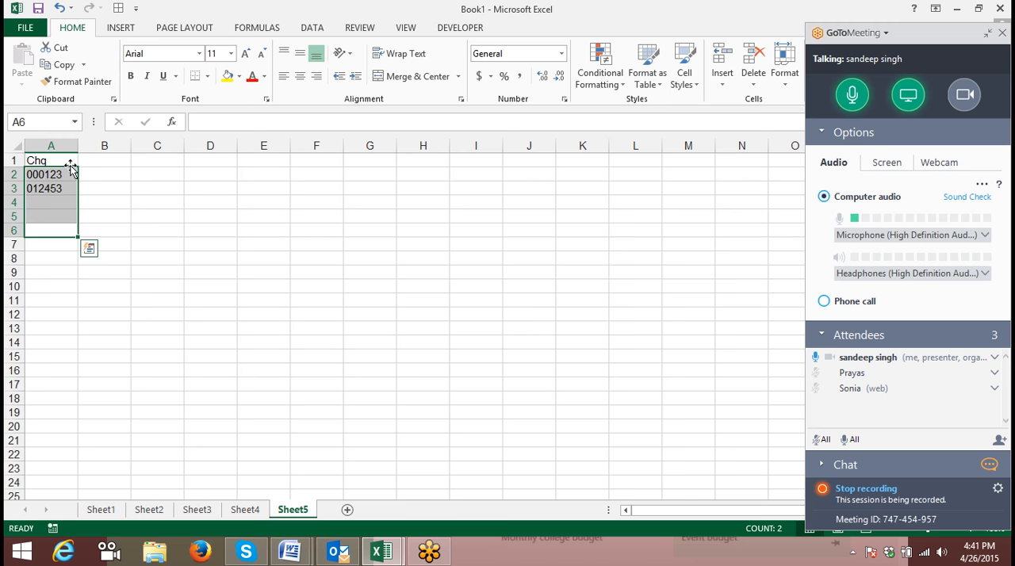
{"action": "left_click", "coordinate": [64, 205]}
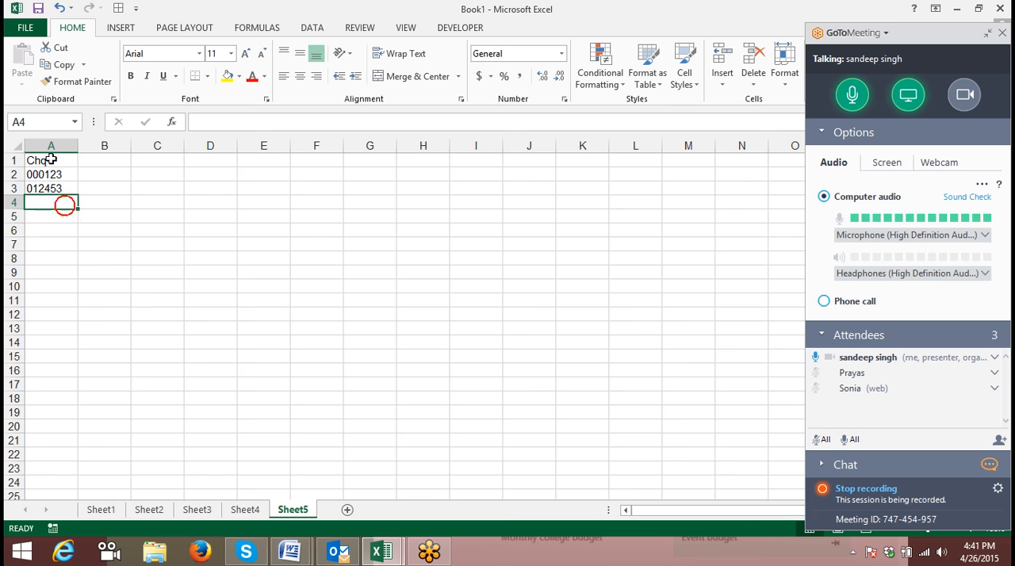
- Apply the Text number format to the whole of column A
{"action": "left_click", "coordinate": [51, 147]}
{"action": "left_click", "coordinate": [565, 99]}
{"action": "left_click", "coordinate": [270, 165]}
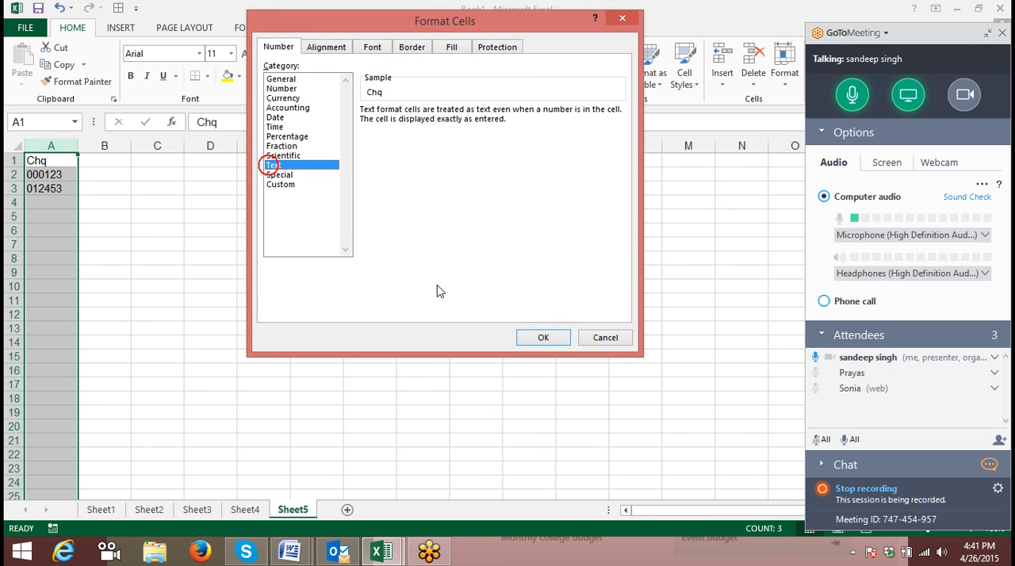
{"action": "left_click", "coordinate": [543, 337]}
- Enter 001255 in cell A4 and 001542 in cell A5 without apostrophes
{"action": "left_click", "coordinate": [41, 204]}
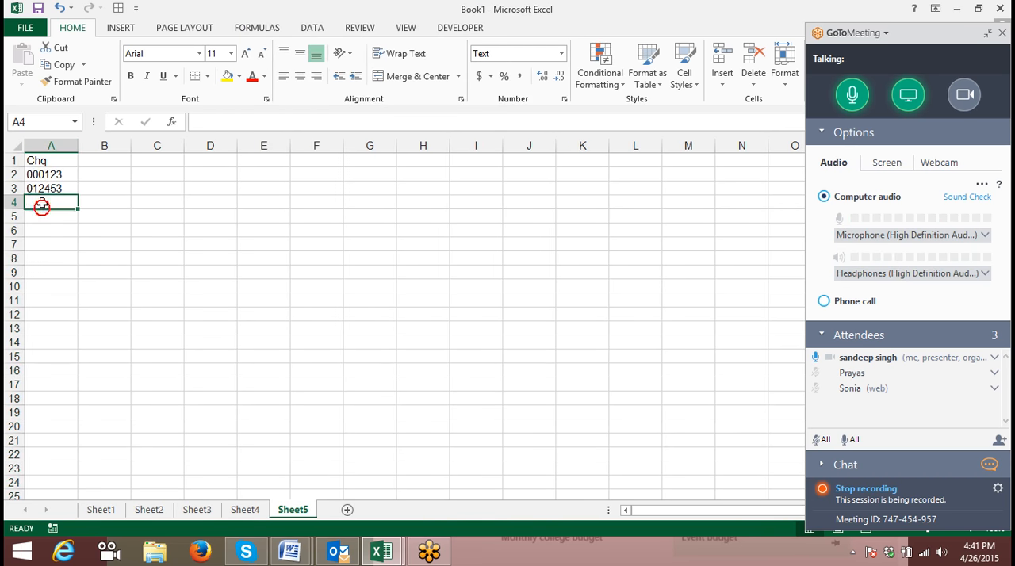
{"action": "type", "text": "001255"}
{"action": "key", "text": "Return"}
{"action": "type", "text": "001"}
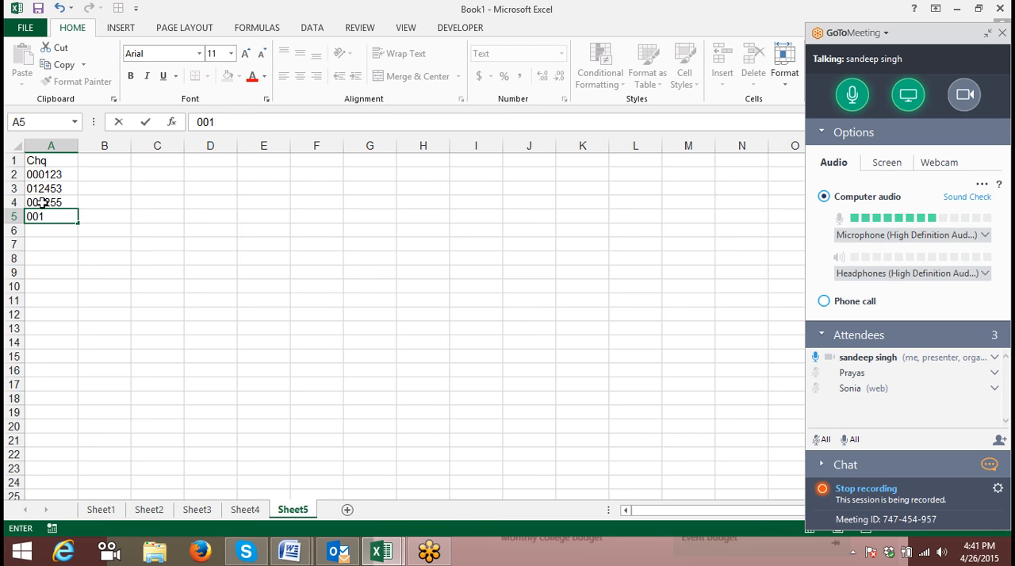
{"action": "type", "text": "542"}
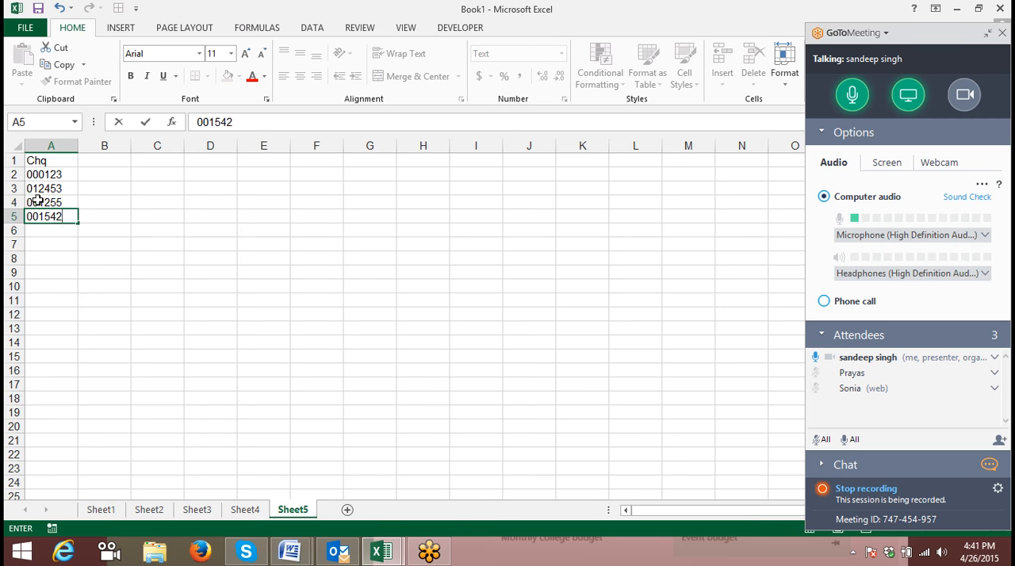
{"action": "left_click", "coordinate": [44, 245]}
- Enter the formula =SUM(A1:A5 in the text-formatted cell A6
{"action": "left_click", "coordinate": [50, 229]}
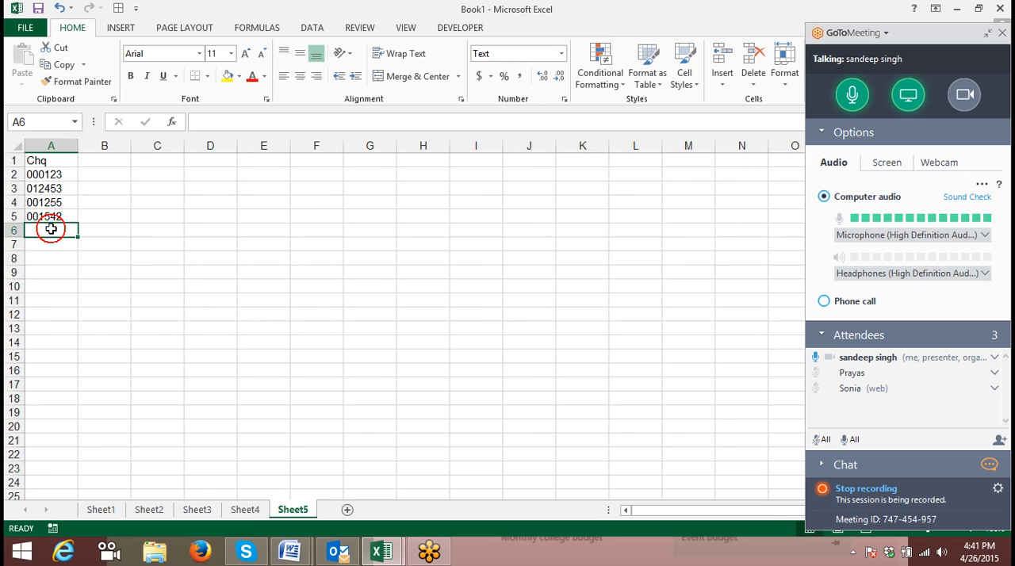
{"action": "type", "text": "=su"}
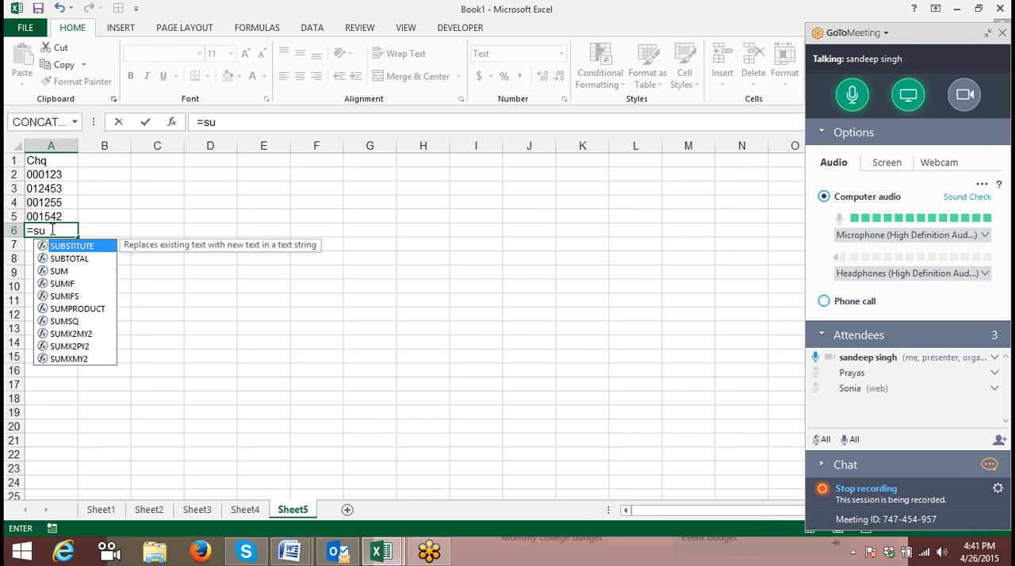
{"action": "type", "text": "m"}
{"action": "key", "text": "Tab"}
{"action": "key", "text": "Up"}
{"action": "key", "text": "shift+Up"}
{"action": "key", "text": "shift+Up"}
{"action": "key", "text": "shift+Up"}
{"action": "key", "text": "shift+Up"}
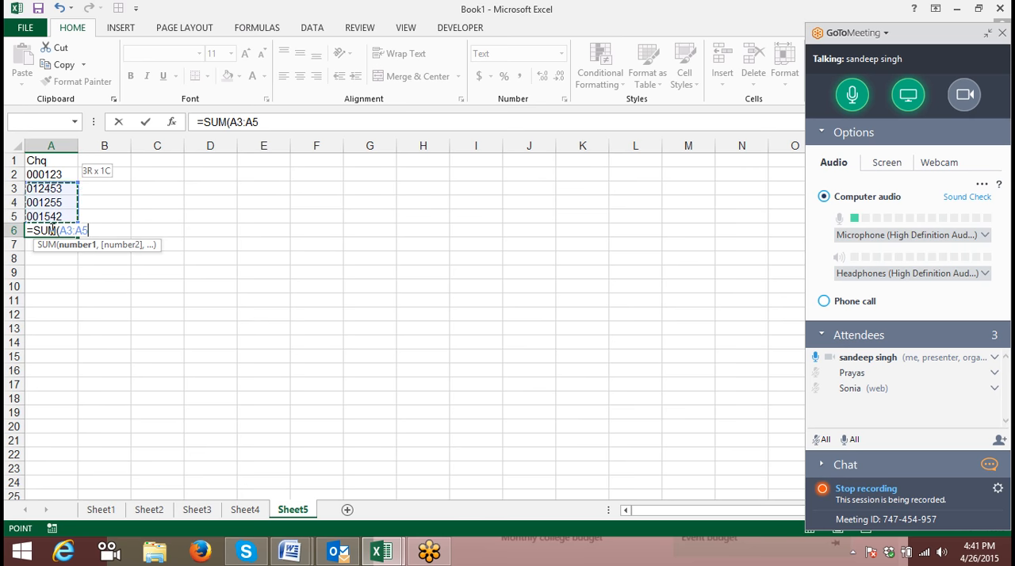
{"action": "key", "text": "Return"}
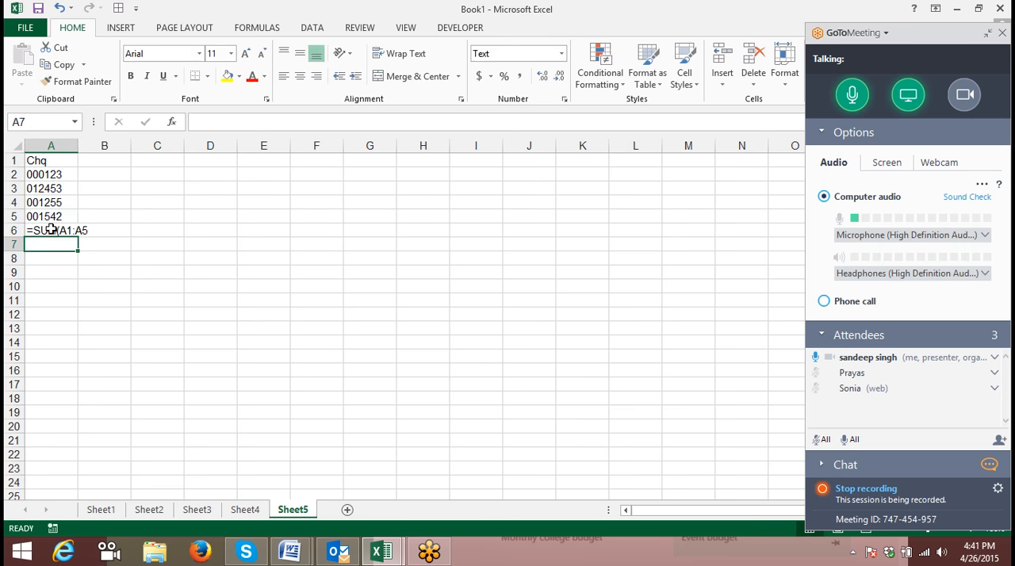
- Enter the numbers 1453, 222, 652 and 132565 in cells E2 to E5
{"action": "left_click", "coordinate": [270, 163]}
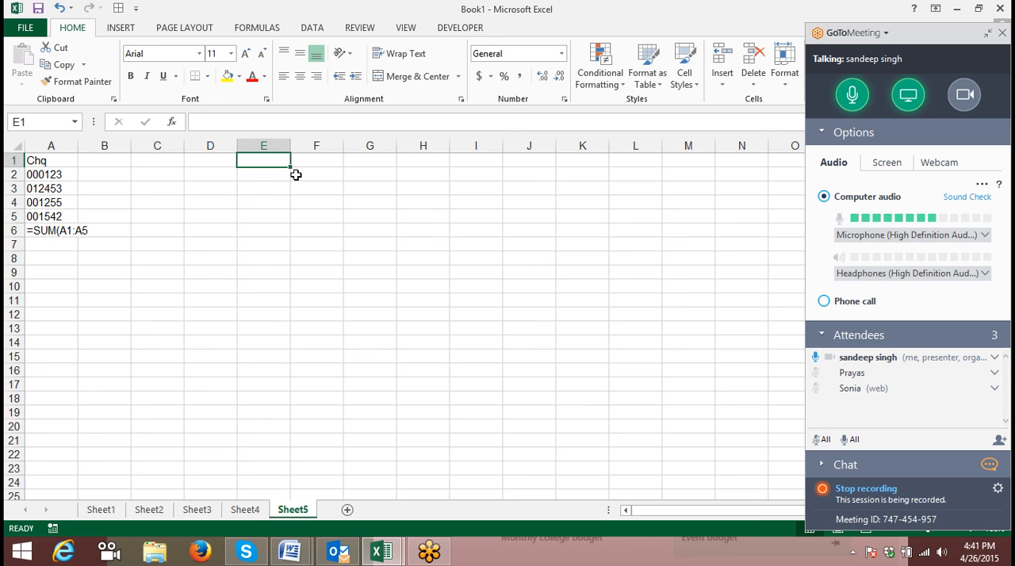
{"action": "key", "text": "Down"}
{"action": "type", "text": "1453"}
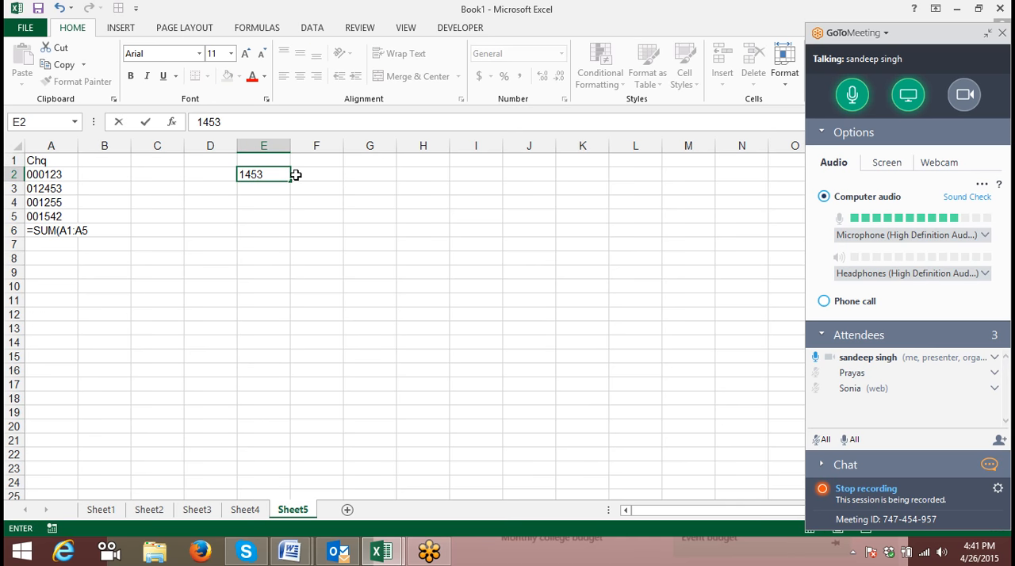
{"action": "key", "text": "Return"}
{"action": "type", "text": "222"}
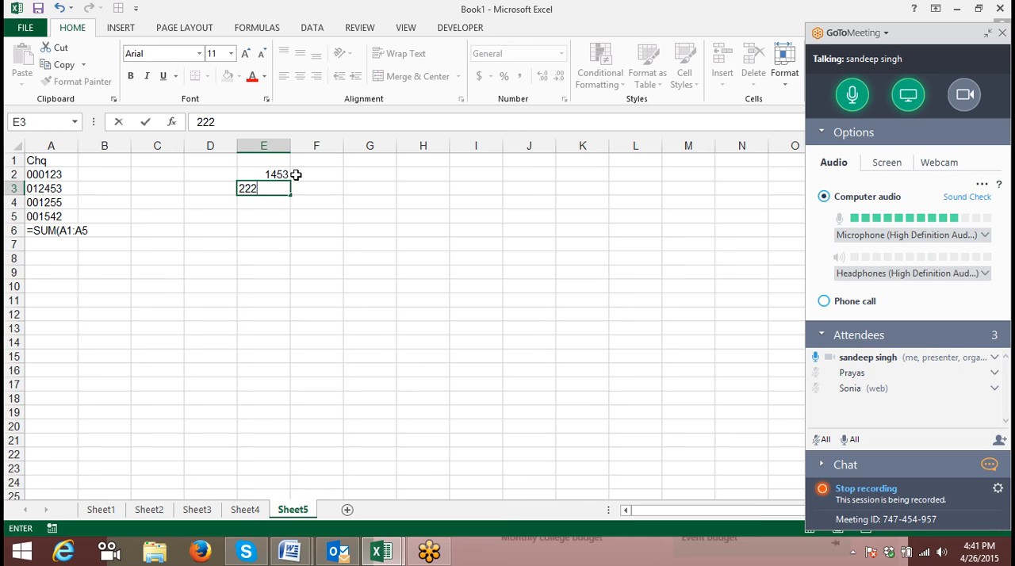
{"action": "key", "text": "Return"}
{"action": "type", "text": "652"}
{"action": "key", "text": "Return"}
{"action": "type", "text": "132565"}
{"action": "key", "text": "Return"}
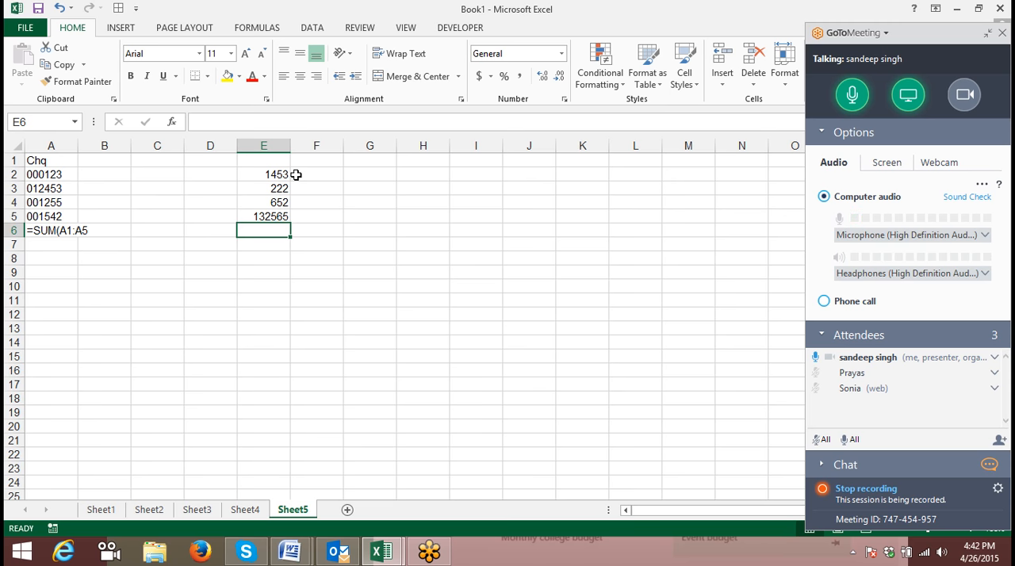
- Apply the custom number format 000000 to the cells E2:E5
{"action": "left_click_drag", "start_coordinate": [277, 175], "coordinate": [270, 215]}
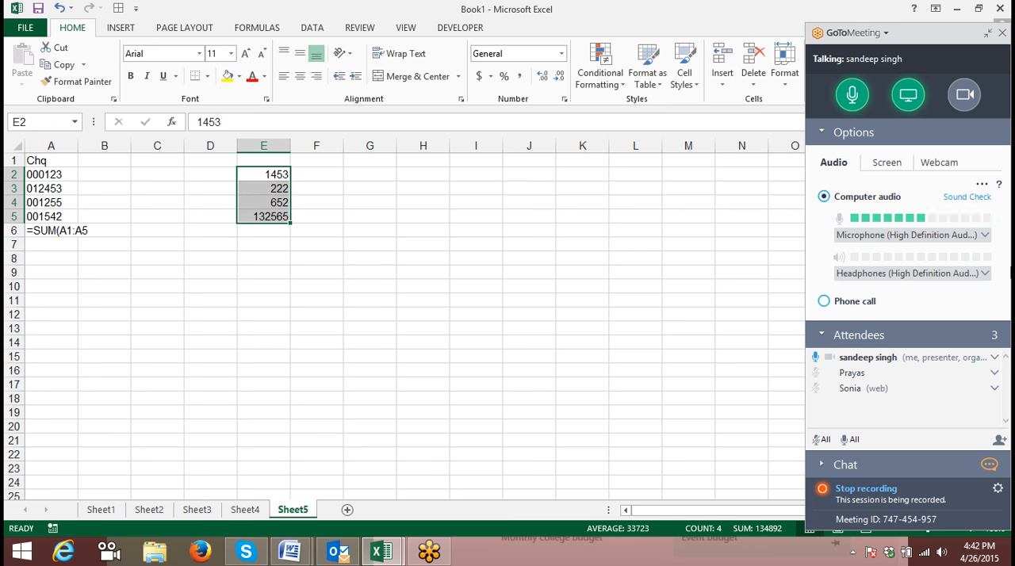
{"action": "left_click", "coordinate": [564, 98]}
{"action": "left_click", "coordinate": [281, 185]}
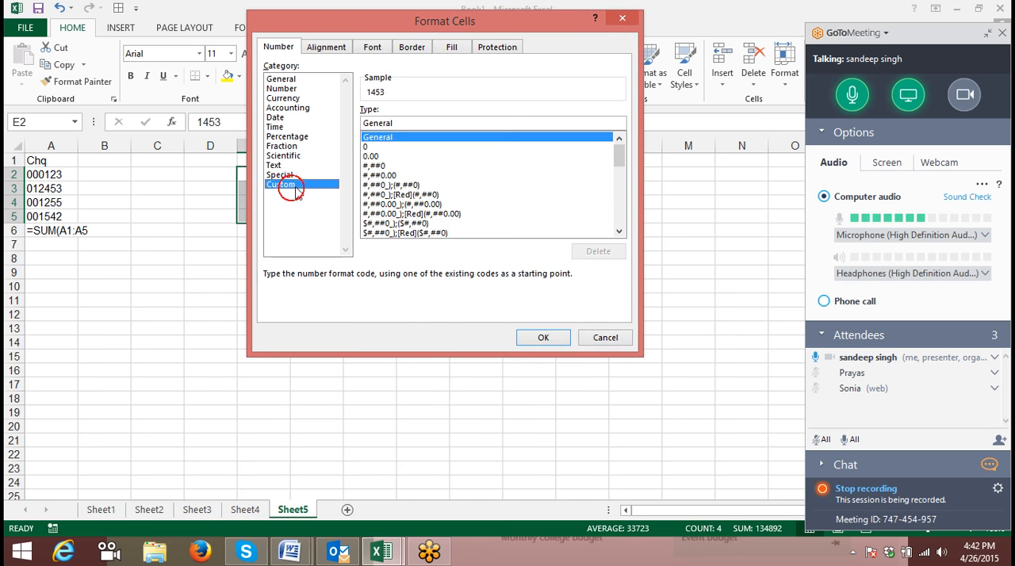
{"action": "left_click", "coordinate": [415, 121]}
{"action": "type", "text": "0"}
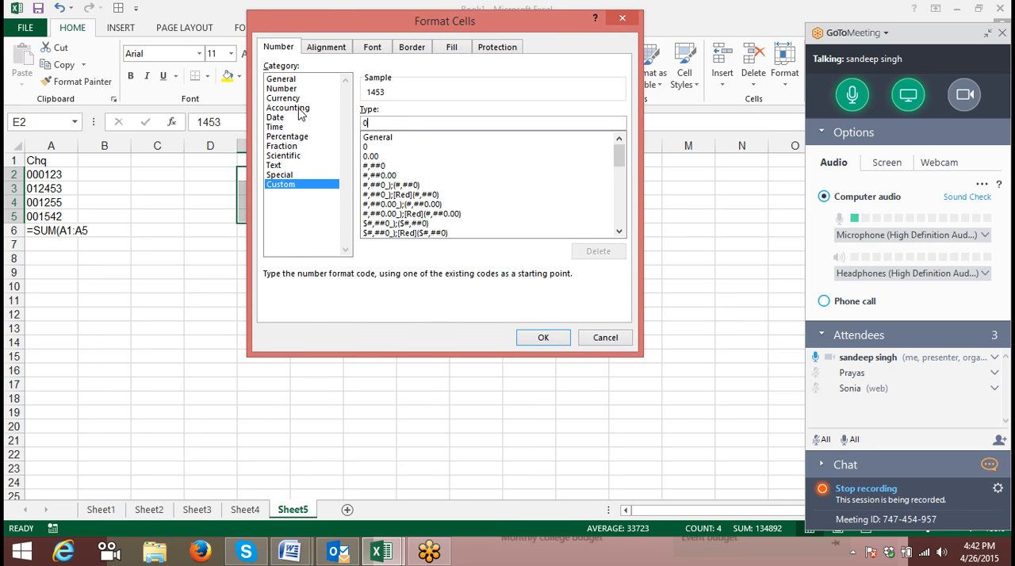
{"action": "type", "text": "00000"}
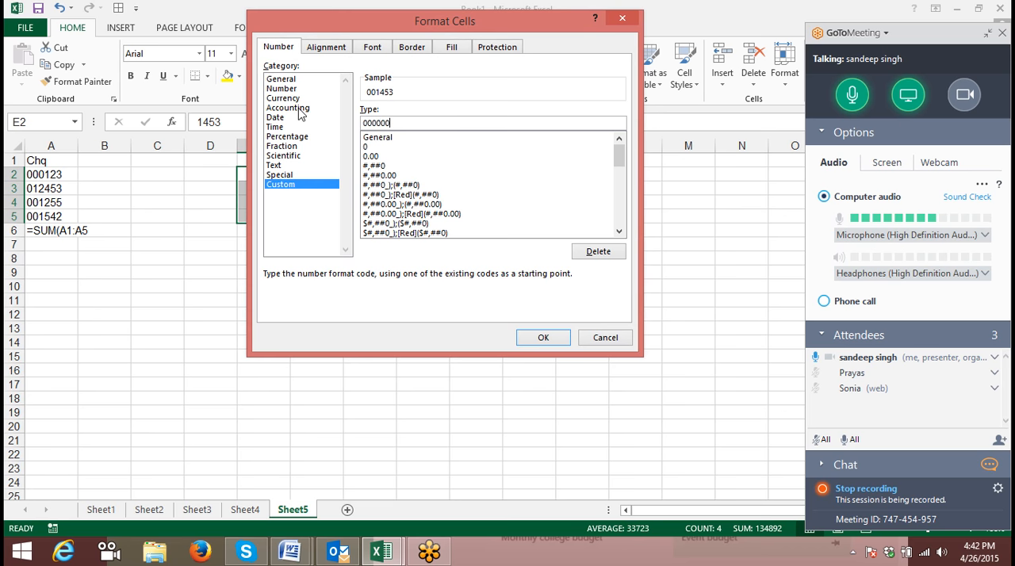
{"action": "left_click", "coordinate": [533, 341]}
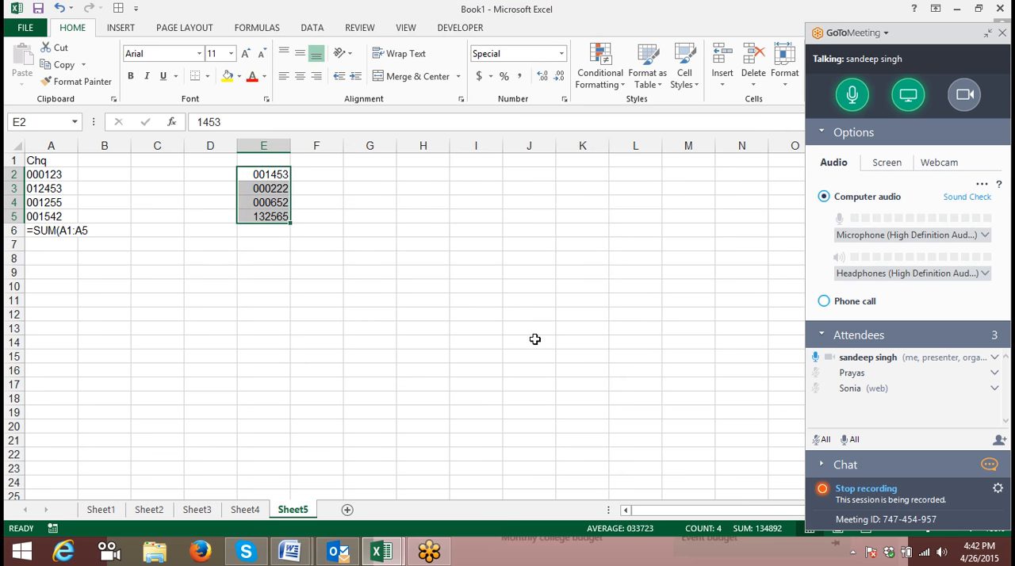
- Enter 000222 as text in cell G3 using a leading apostrophe, replacing a first entry of 222
{"action": "key", "text": "Return"}
{"action": "key", "text": "Right"}
{"action": "key", "text": "Right"}
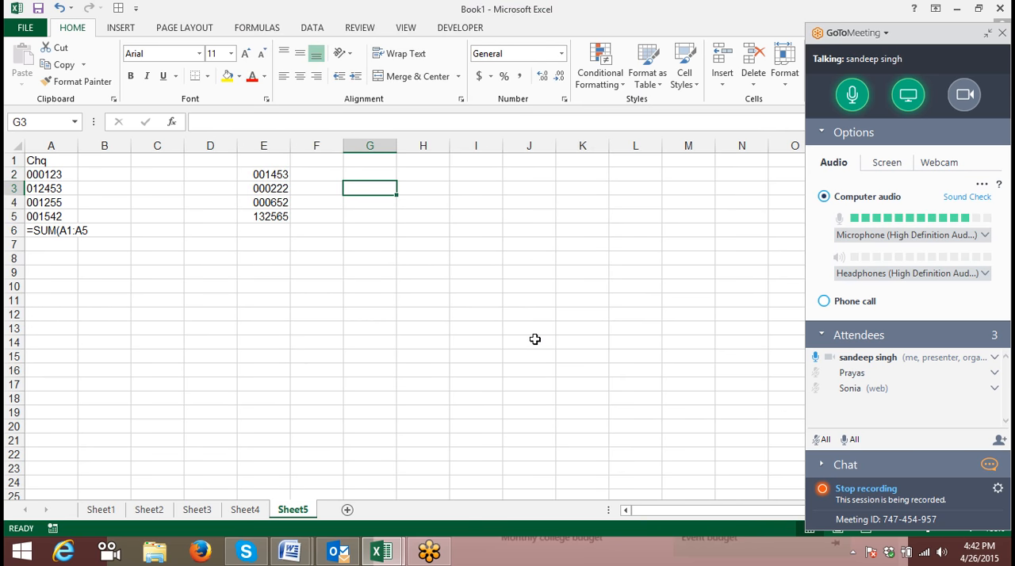
{"action": "type", "text": "222"}
{"action": "key", "text": "Return"}
{"action": "key", "text": "Up"}
{"action": "type", "text": "'"}
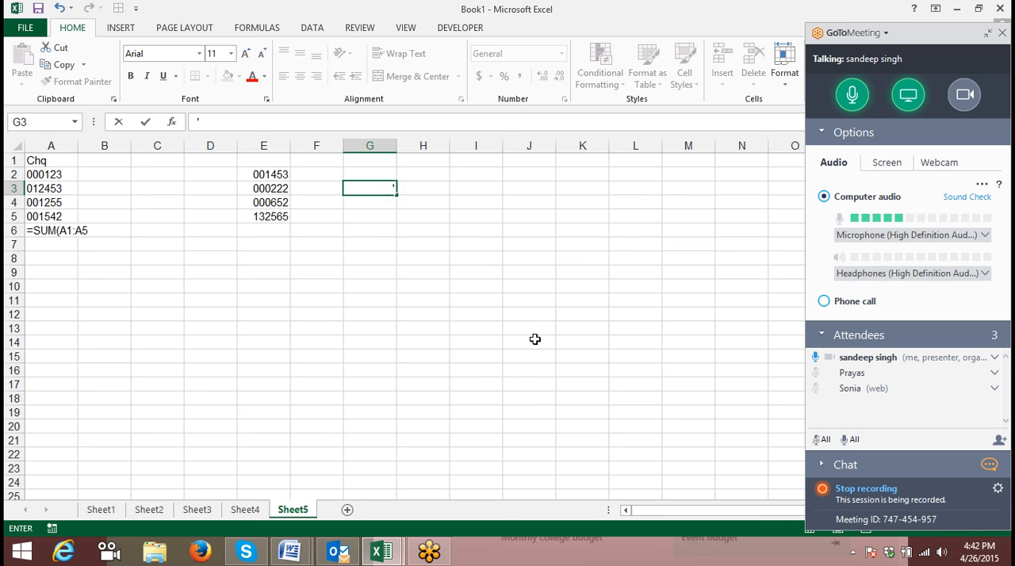
{"action": "type", "text": "000222"}
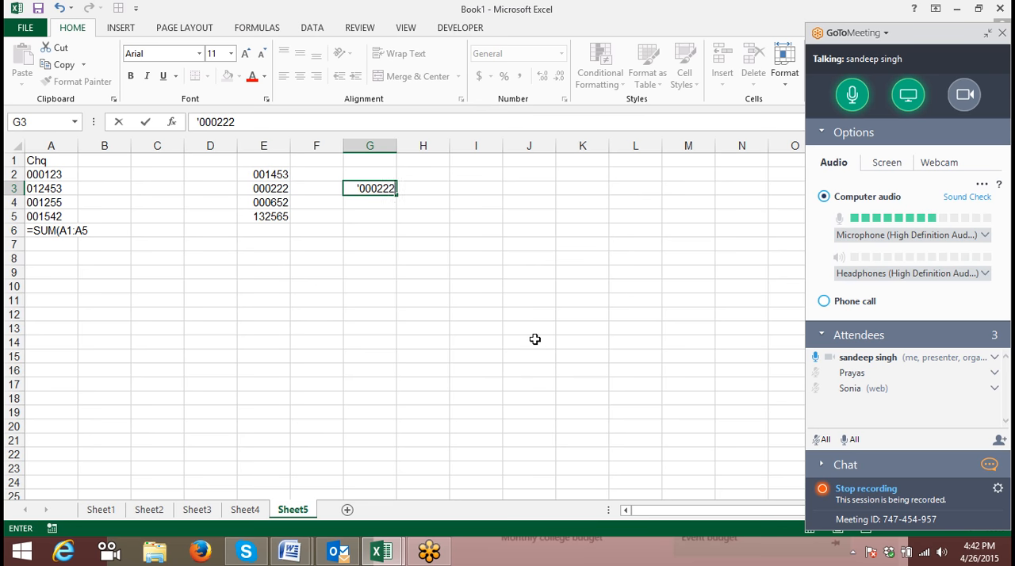
{"action": "key", "text": "Return"}
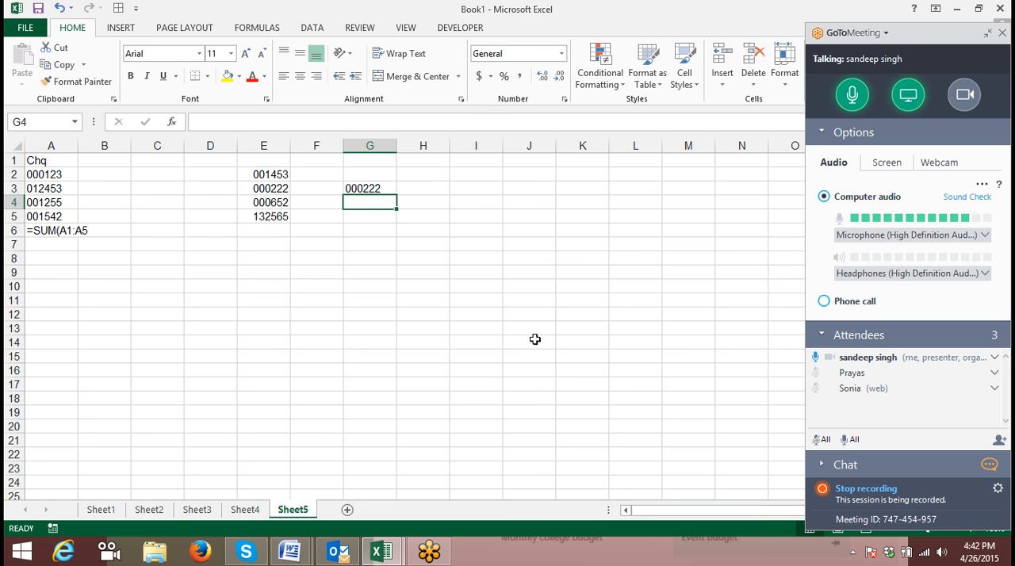
- Compare E3 with G3 for equality using the formula =E3=G3 in cell F3
{"action": "key", "text": "Left"}
{"action": "key", "text": "Up"}
{"action": "type", "text": "="}
{"action": "key", "text": "Left"}
{"action": "type", "text": "="}
{"action": "key", "text": "Right"}
{"action": "key", "text": "Return"}
- Examine the stored contents of E3 and G3 and the custom-formatted range E2:E5
{"action": "key", "text": "Left"}
{"action": "key", "text": "Up"}
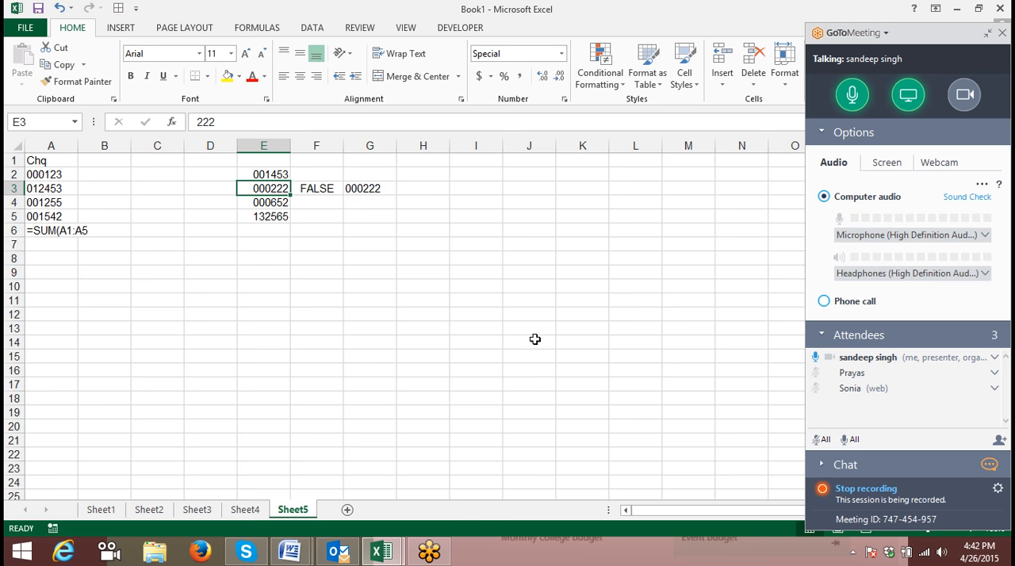
{"action": "double_click", "coordinate": [238, 121]}
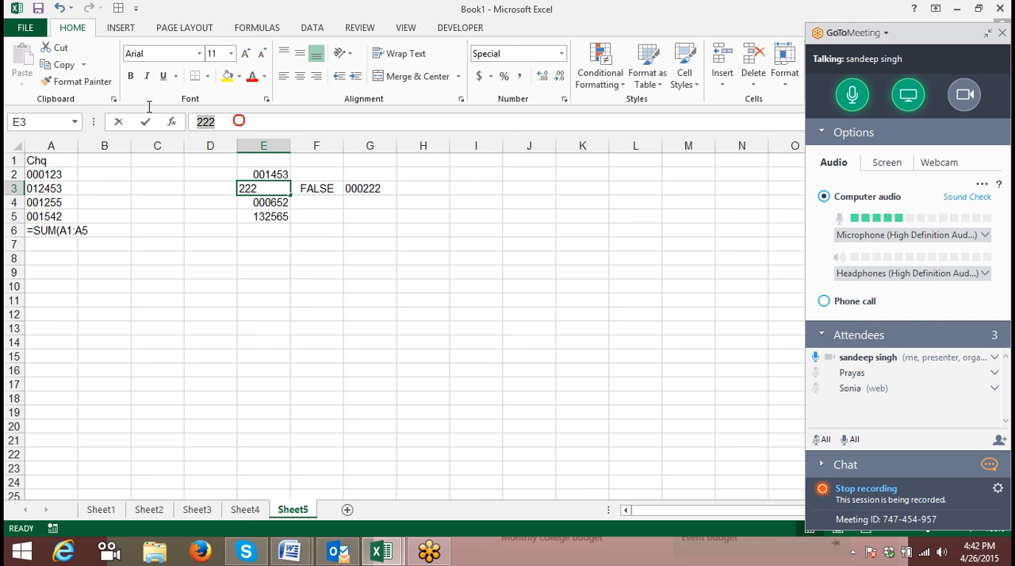
{"action": "key", "text": "Escape"}
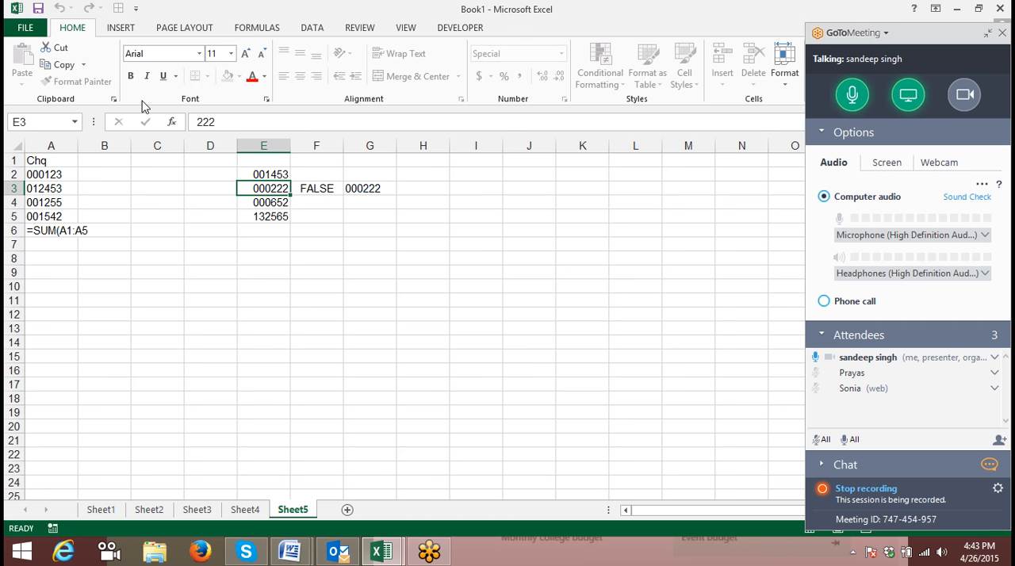
{"action": "key", "text": "Right"}
{"action": "key", "text": "Right"}
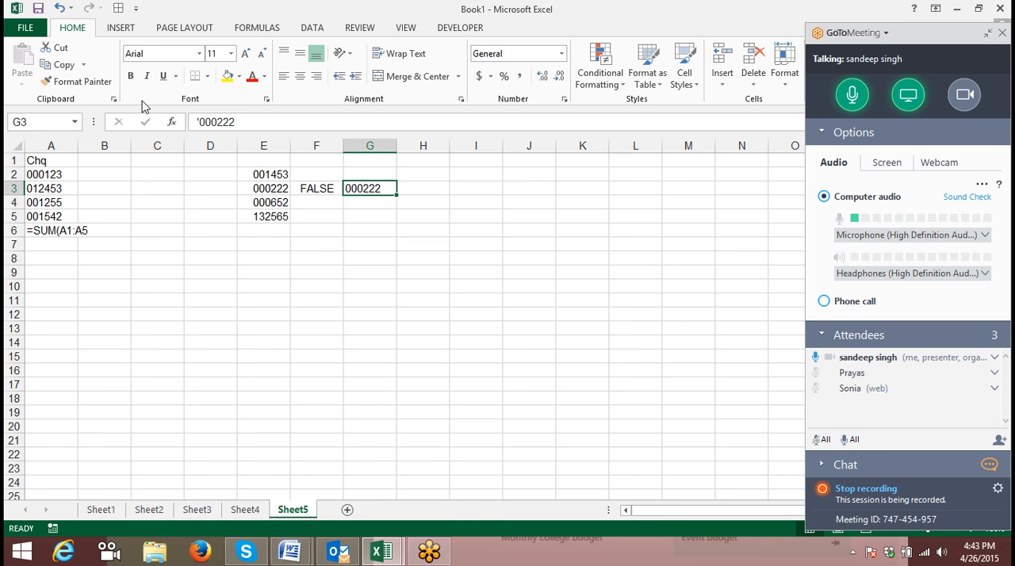
{"action": "key", "text": "Left"}
{"action": "key", "text": "Left"}
{"action": "key", "text": "Up"}
{"action": "key", "text": "shift+Down"}
{"action": "key", "text": "shift+Down"}
{"action": "key", "text": "shift+Down"}
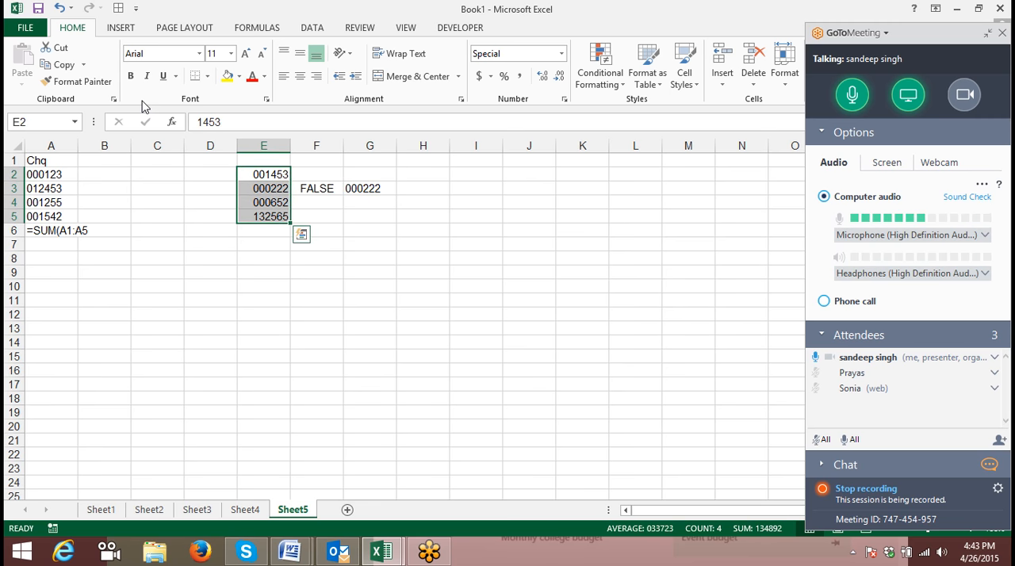
- Clear the comparison formula and the text entry from the range F2:G5
{"action": "key", "text": "Right"}
{"action": "key", "text": "shift+Down"}
{"action": "key", "text": "shift+Down"}
{"action": "key", "text": "shift+Down"}
{"action": "key", "text": "shift+Right"}
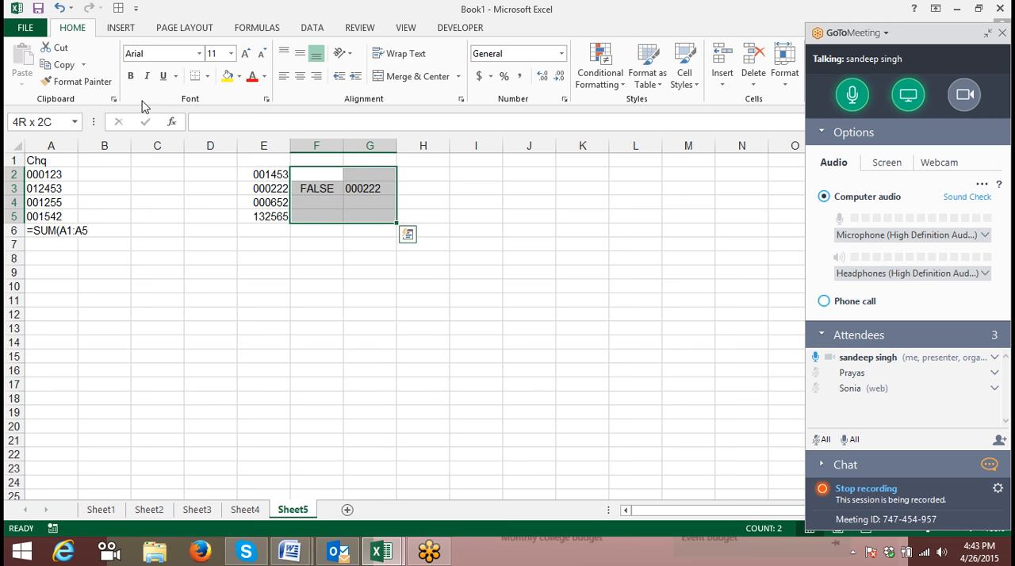
{"action": "key", "text": "Delete"}
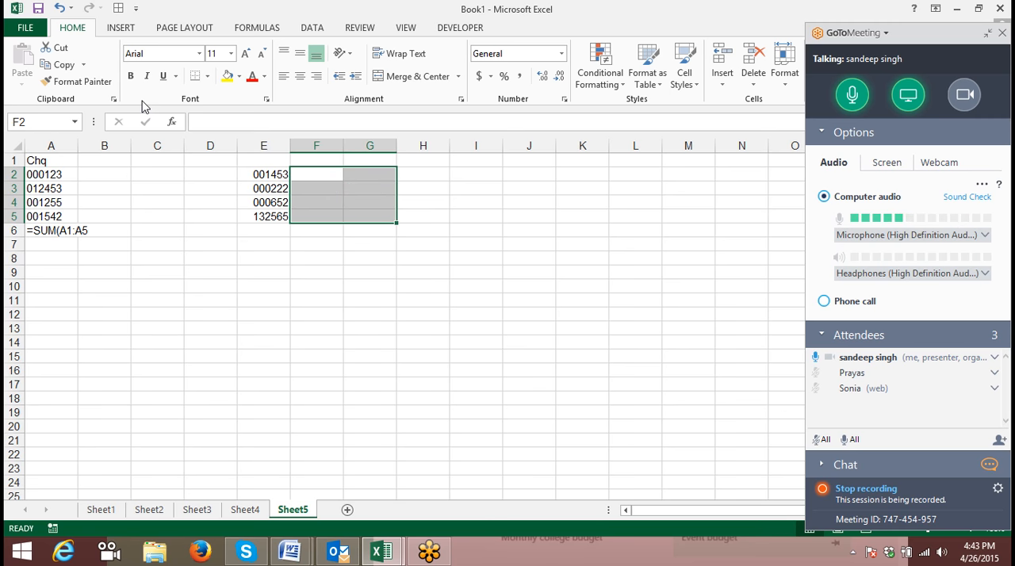
- Enter the formula =TEXT(E2,"000000") in cell F2 to convert the number in E2 to six-digit text
{"action": "key", "text": "Up"}
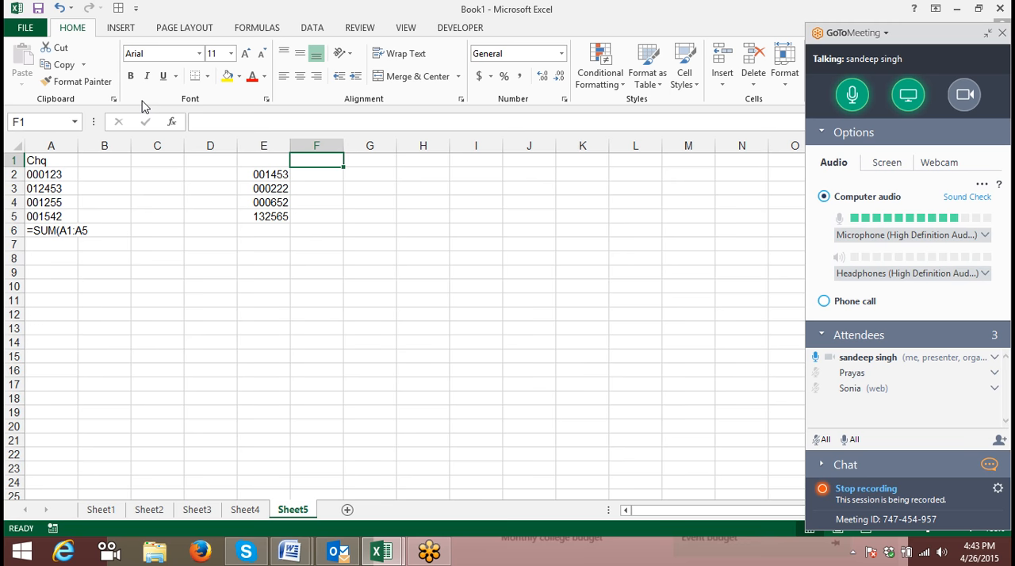
{"action": "key", "text": "Down"}
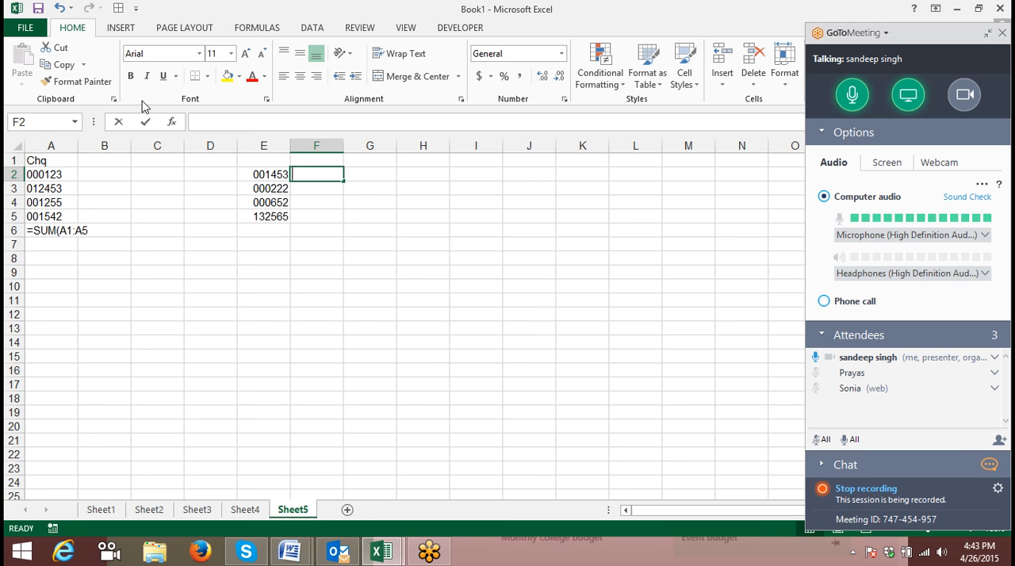
{"action": "type", "text": "=te"}
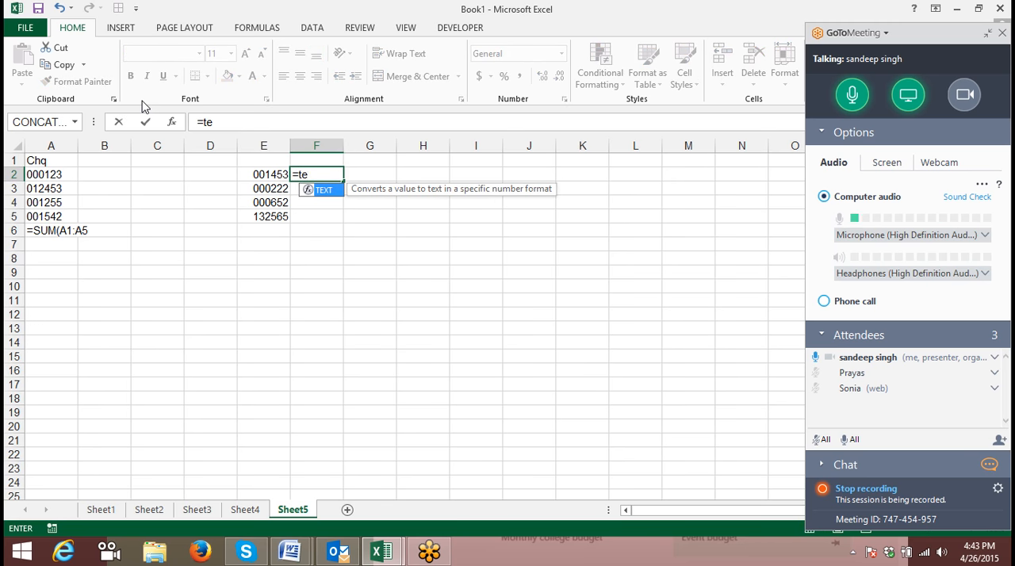
{"action": "key", "text": "Tab"}
{"action": "key", "text": "Left"}
{"action": "type", "text": ","}
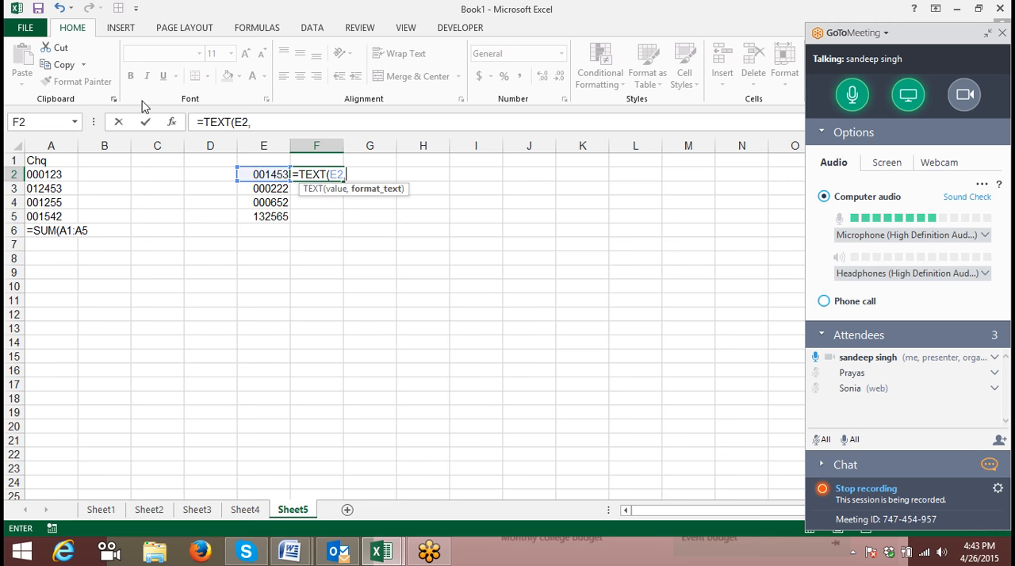
{"action": "type", "text": "\"0"}
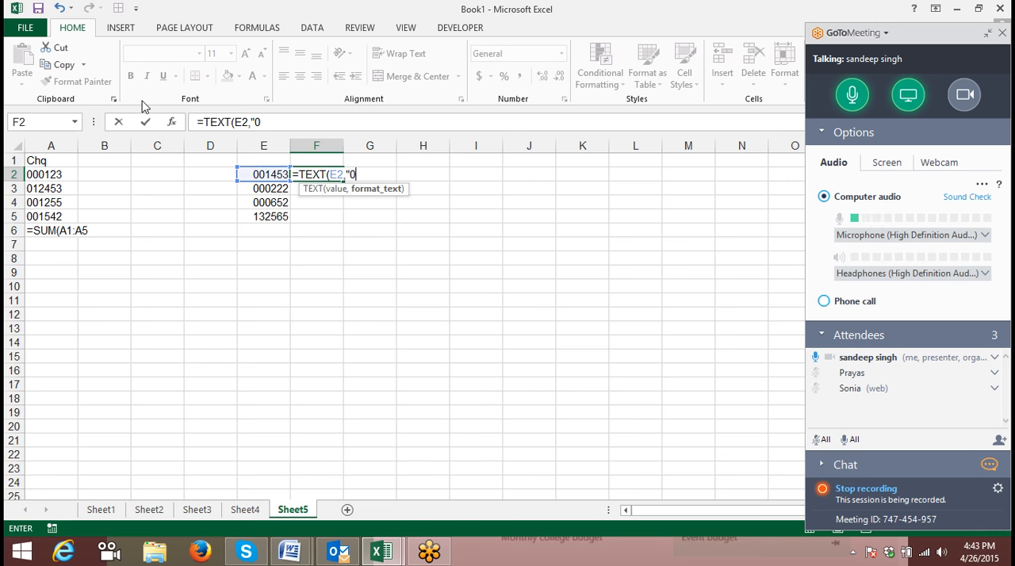
{"action": "type", "text": "00000"}
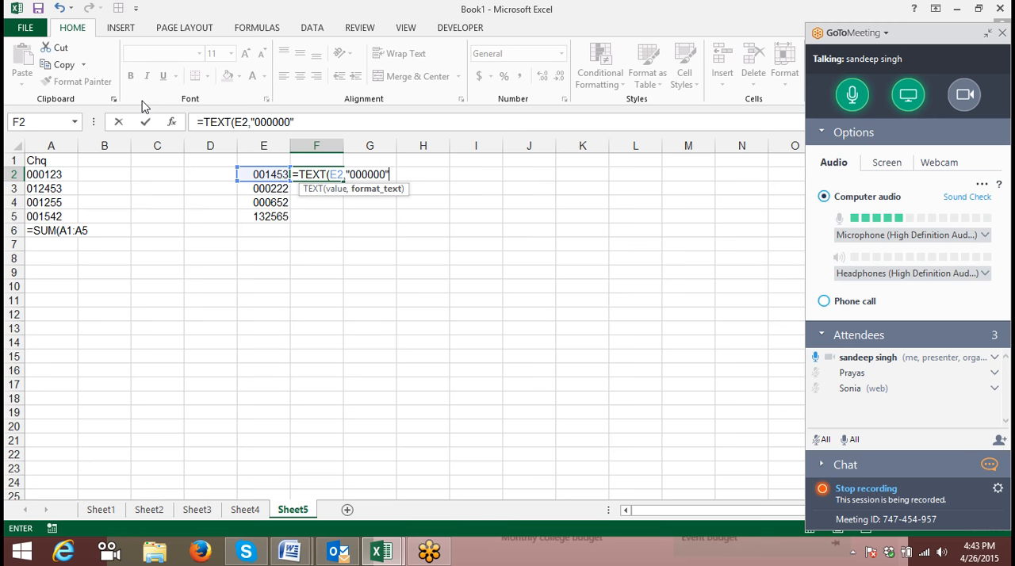
{"action": "key", "text": "Return"}
- Fill the TEXT formula from F2 down through F5
{"action": "key", "text": "Up"}
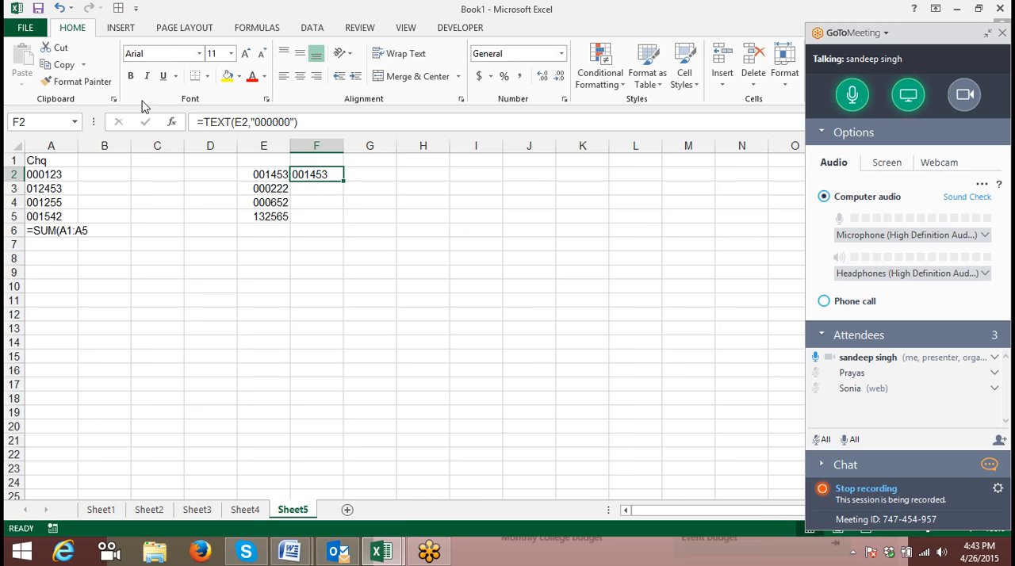
{"action": "key", "text": "shift+Down"}
{"action": "key", "text": "shift+Down"}
{"action": "key", "text": "shift+Down"}
{"action": "key", "text": "shift+Down"}
{"action": "key", "text": "shift+Up"}
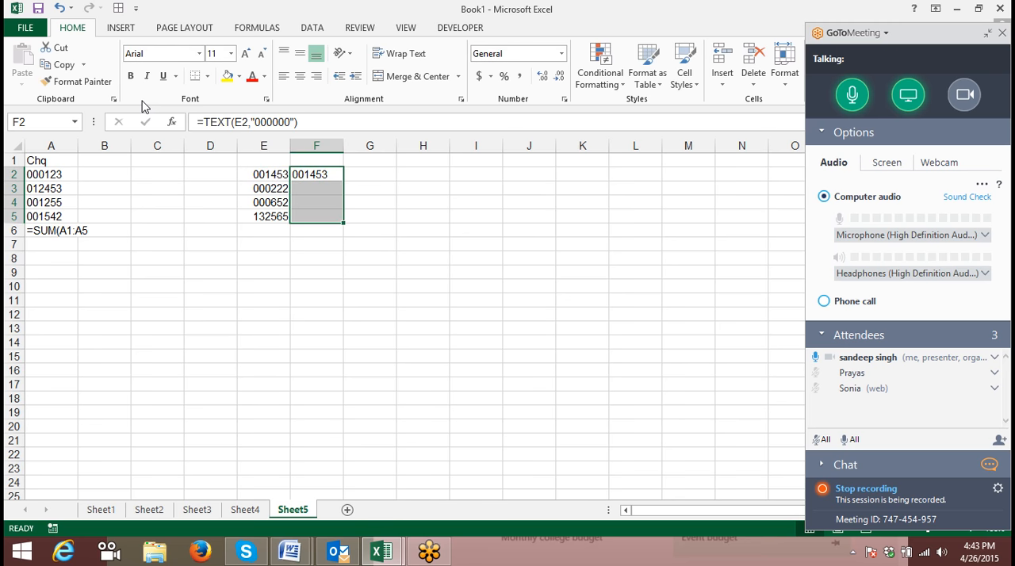
{"action": "key", "text": "ctrl+d"}
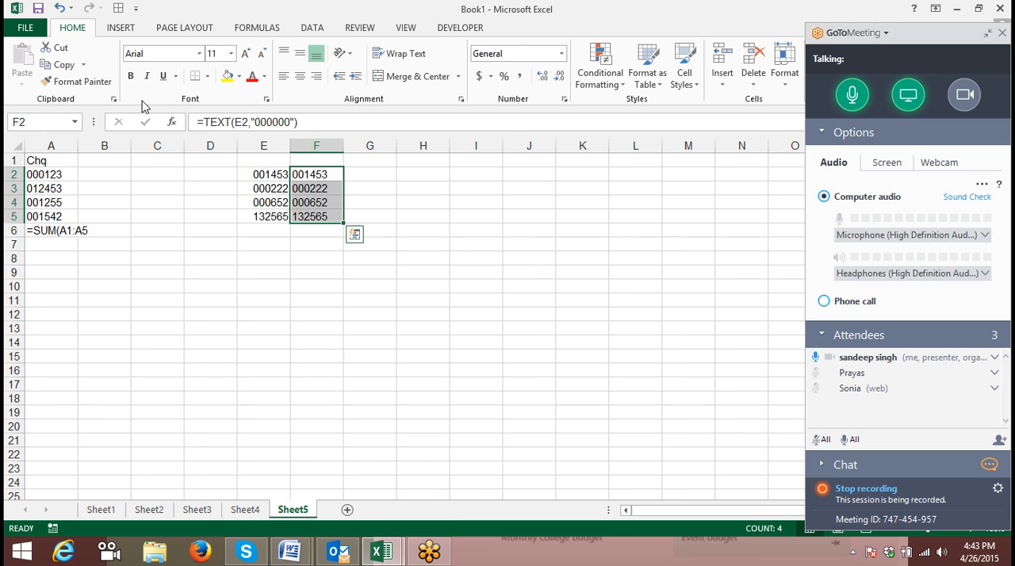
- Enter 000222 as text in cell H3 using a leading apostrophe
{"action": "key", "text": "Right"}
{"action": "key", "text": "Left"}
{"action": "key", "text": "Left"}
{"action": "key", "text": "Down"}
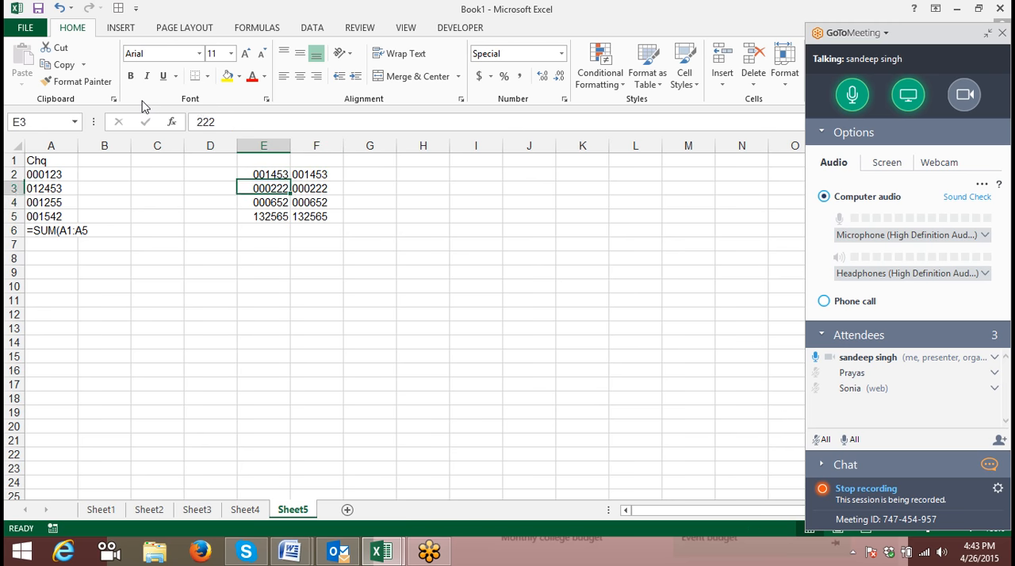
{"action": "key", "text": "Down"}
{"action": "key", "text": "Right"}
{"action": "key", "text": "Up"}
{"action": "key", "text": "Right"}
{"action": "key", "text": "Right"}
{"action": "type", "text": "'0"}
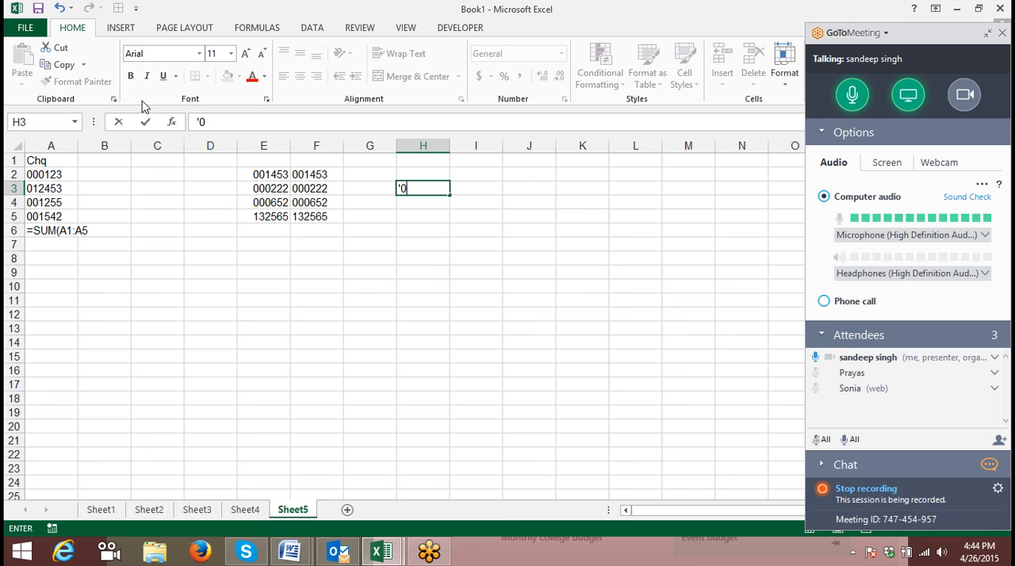
{"action": "type", "text": "00222"}
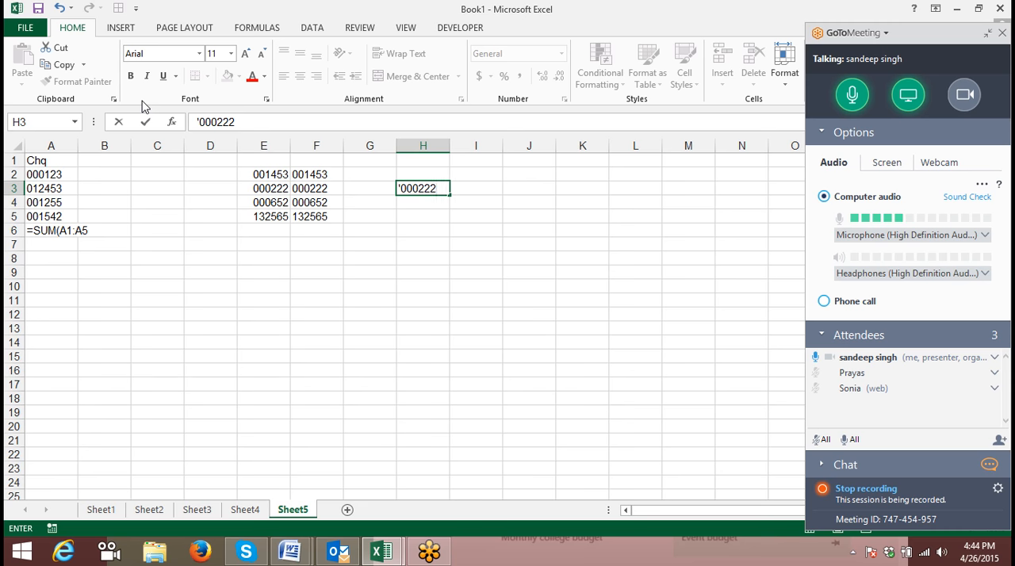
{"action": "key", "text": "Return"}
- Compare F3 with H3 using the formula =F3=H3 in cell G3, and reselect that cell
{"action": "key", "text": "Left"}
{"action": "key", "text": "Up"}
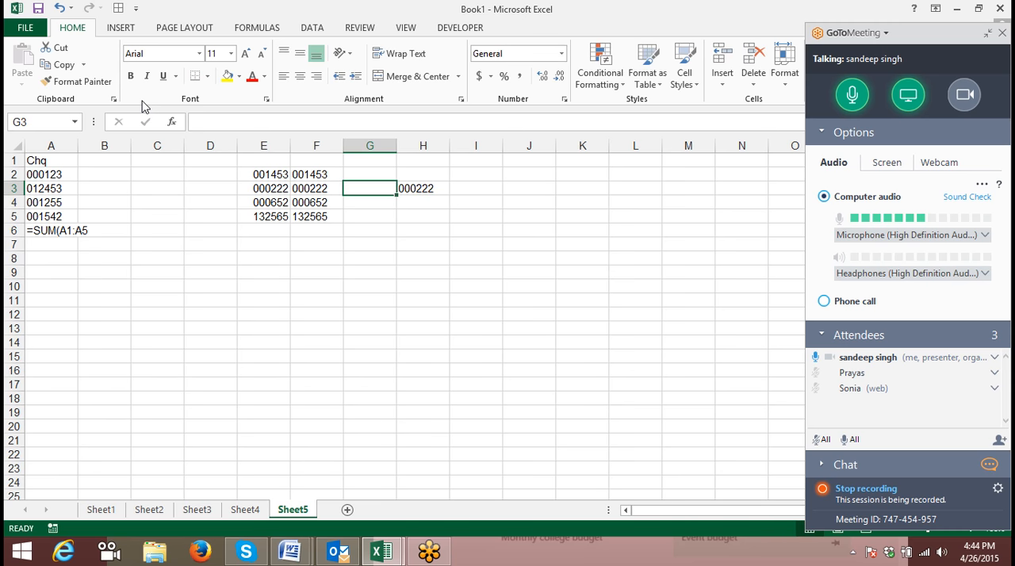
{"action": "type", "text": "="}
{"action": "key", "text": "Left"}
{"action": "type", "text": "="}
{"action": "key", "text": "Left"}
{"action": "key", "text": "Right"}
{"action": "key", "text": "Right"}
{"action": "key", "text": "Return"}
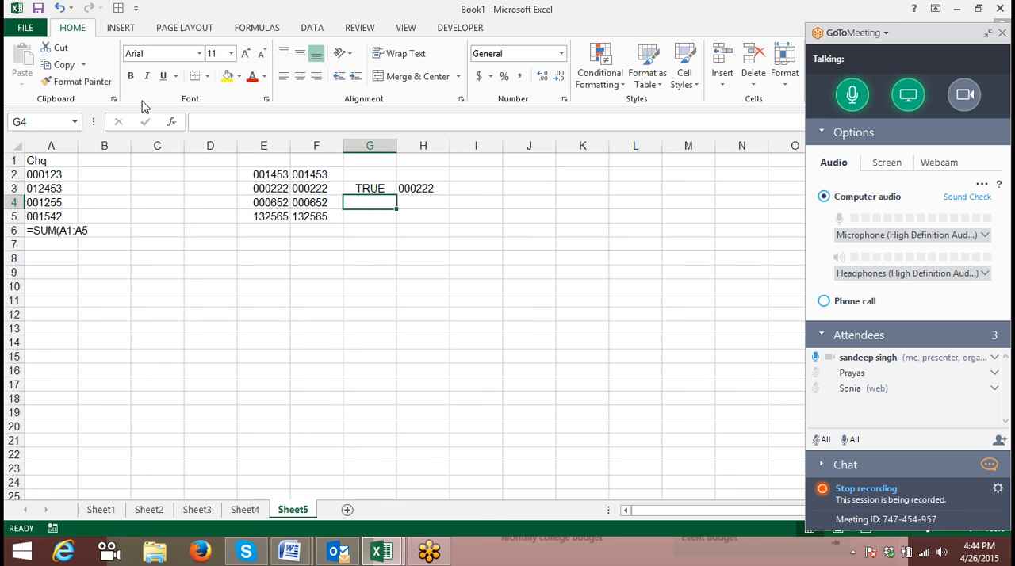
{"action": "key", "text": "Up"}
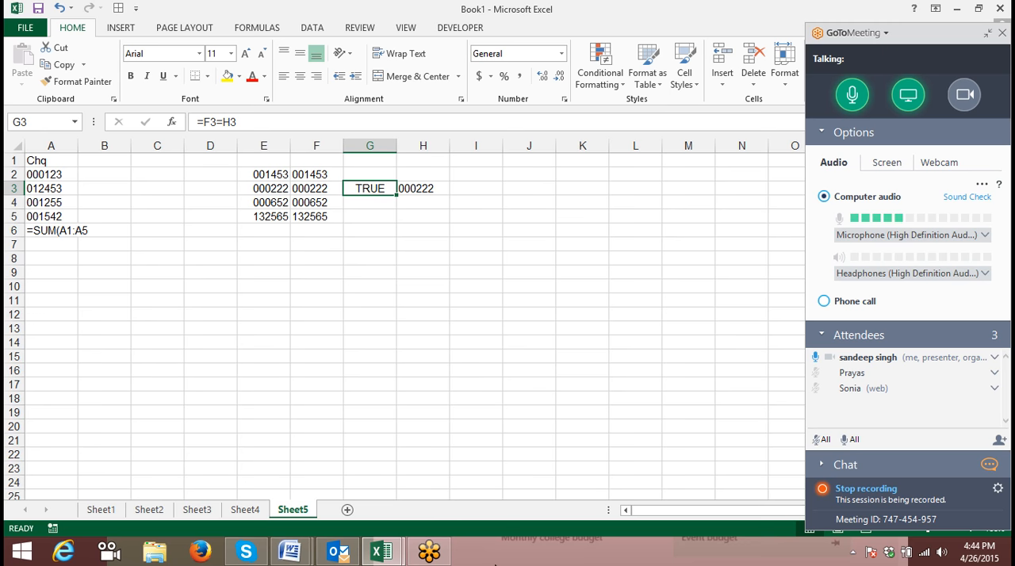
- Enter the heading Mob in cell I1
{"action": "left_click_drag", "start_coordinate": [645, 512], "coordinate": [694, 517]}
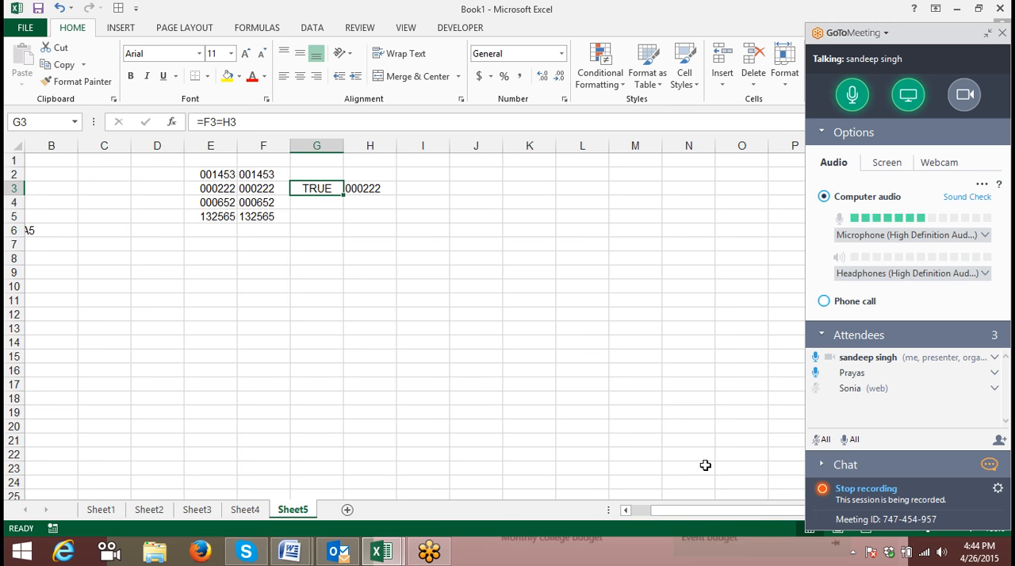
{"action": "left_click", "coordinate": [440, 161]}
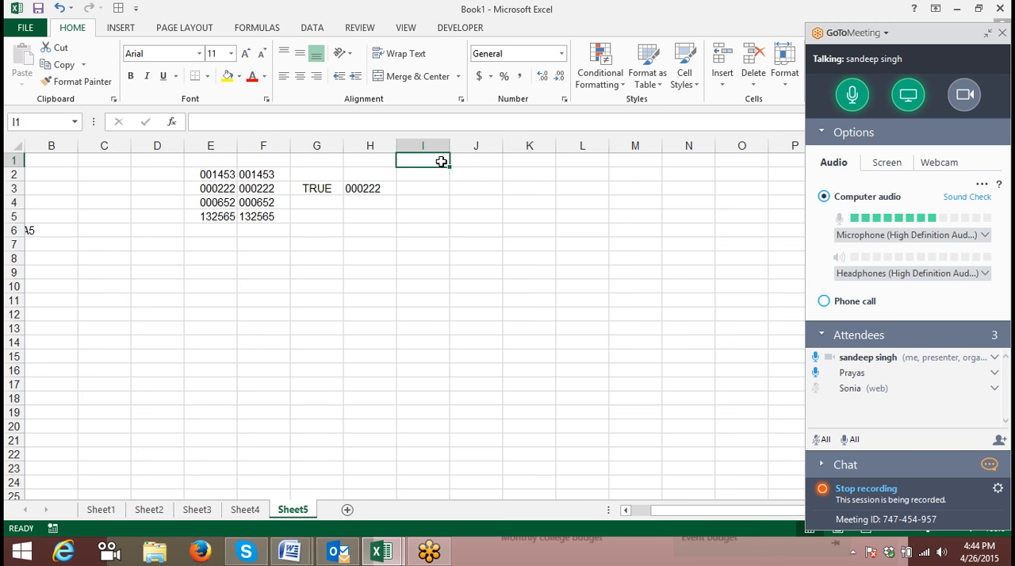
{"action": "type", "text": "Mob"}
{"action": "key", "text": "Return"}
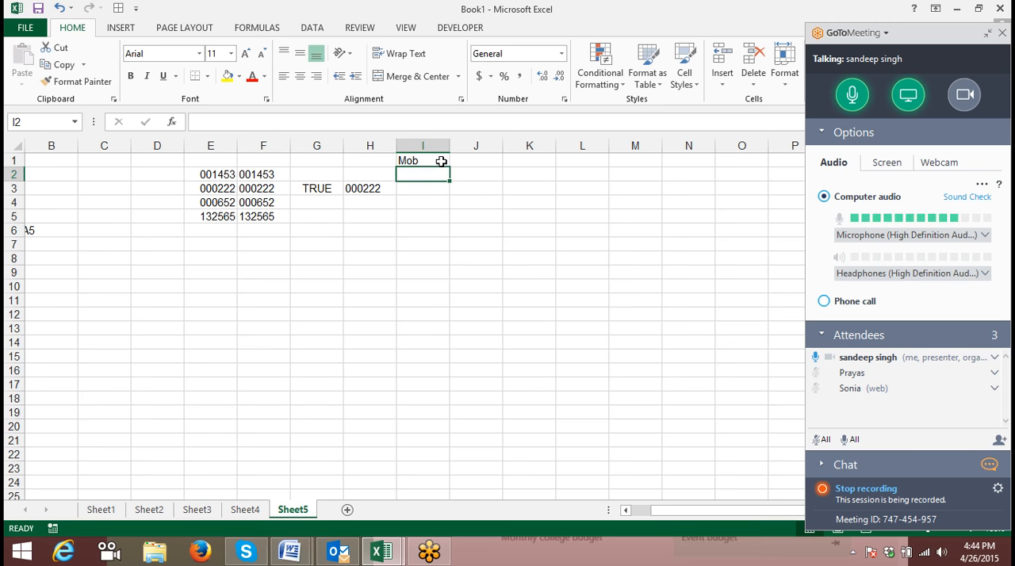
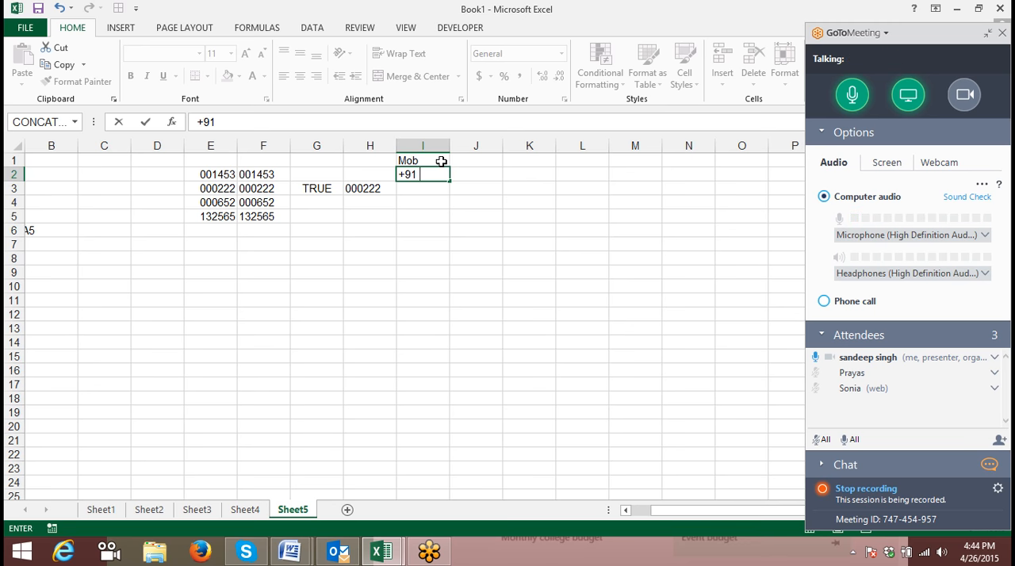
- Try entering a mobile number with a +91 prefix directly in cell I2, and clear the cell again
{"action": "key", "text": "Return"}
{"action": "key", "text": "Return"}
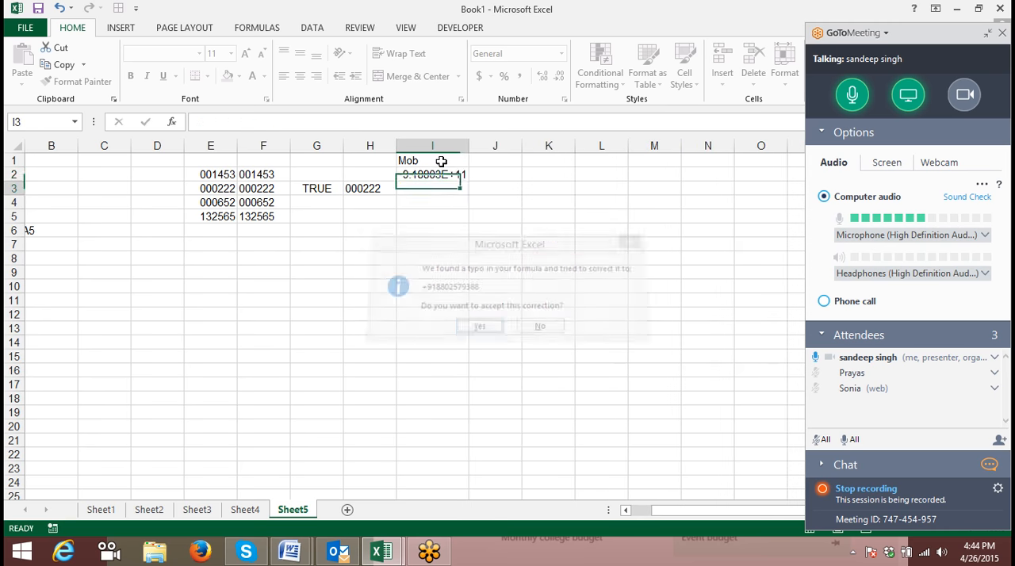
{"action": "key", "text": "Up"}
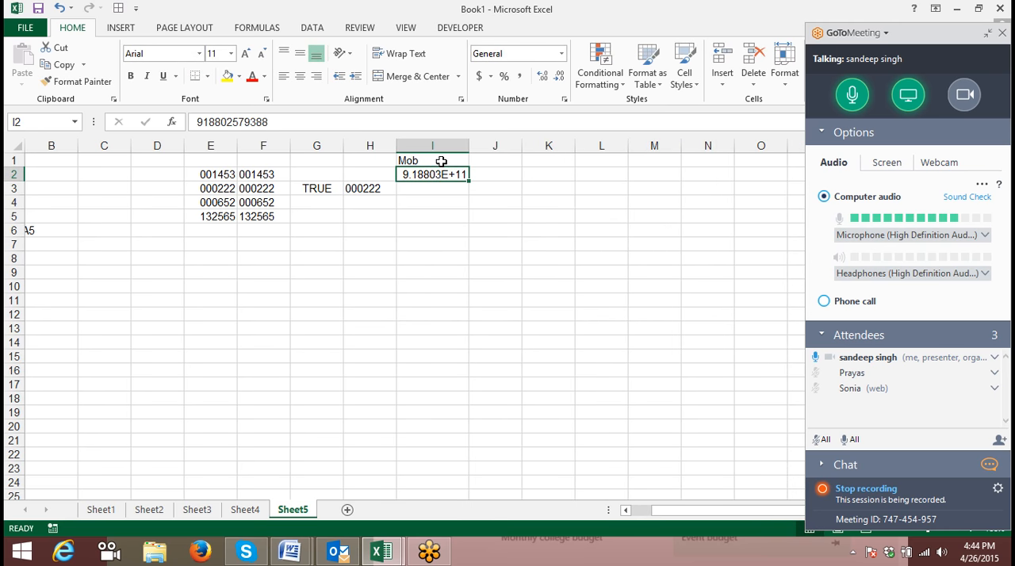
{"action": "key", "text": "Delete"}
{"action": "key", "text": "shift+Down"}
{"action": "key", "text": "shift+Down"}
{"action": "key", "text": "shift+Down"}
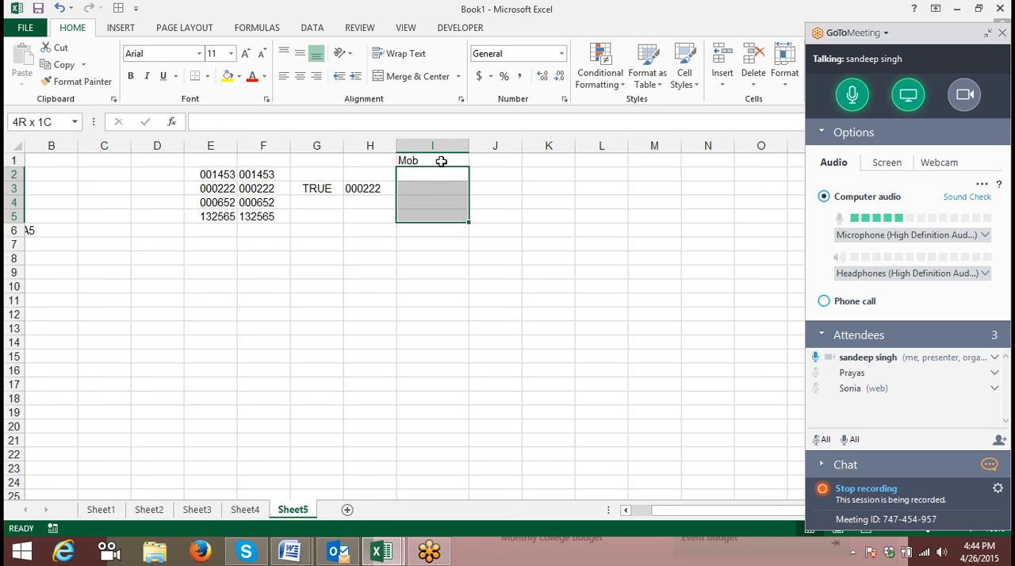
{"action": "key", "text": "shift+Down"}
{"action": "key", "text": "shift+Down"}
{"action": "key", "text": "shift+Down"}
{"action": "key", "text": "shift+Down"}
{"action": "key", "text": "shift+Down"}
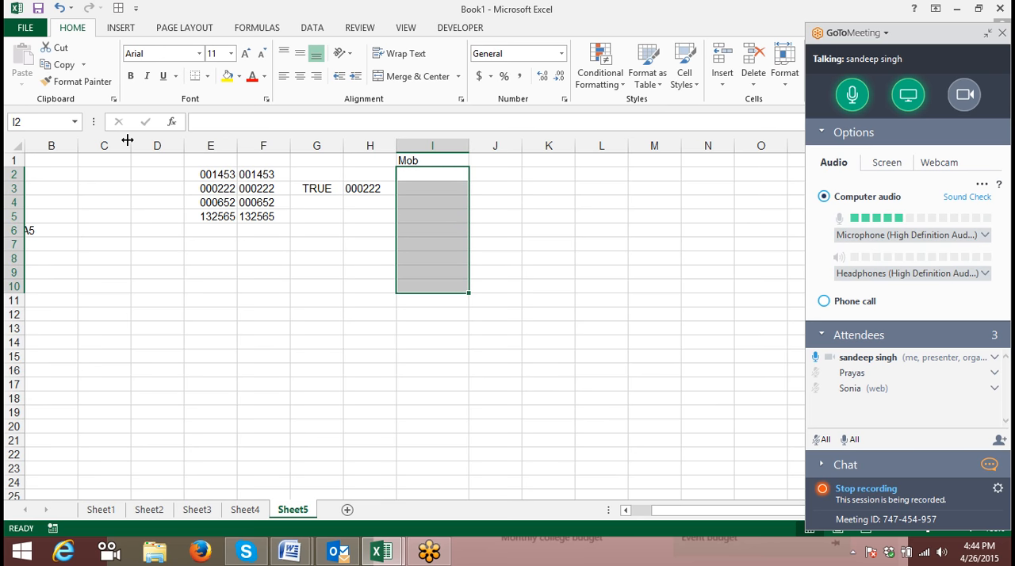
{"action": "right_click", "coordinate": [417, 236]}
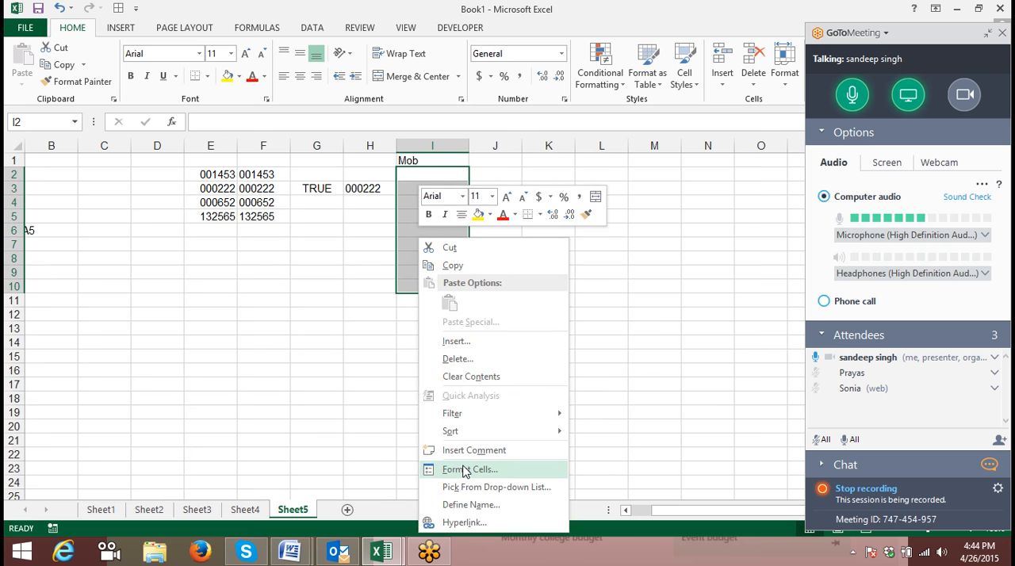
{"action": "left_click", "coordinate": [466, 471]}
{"action": "left_click", "coordinate": [298, 346]}
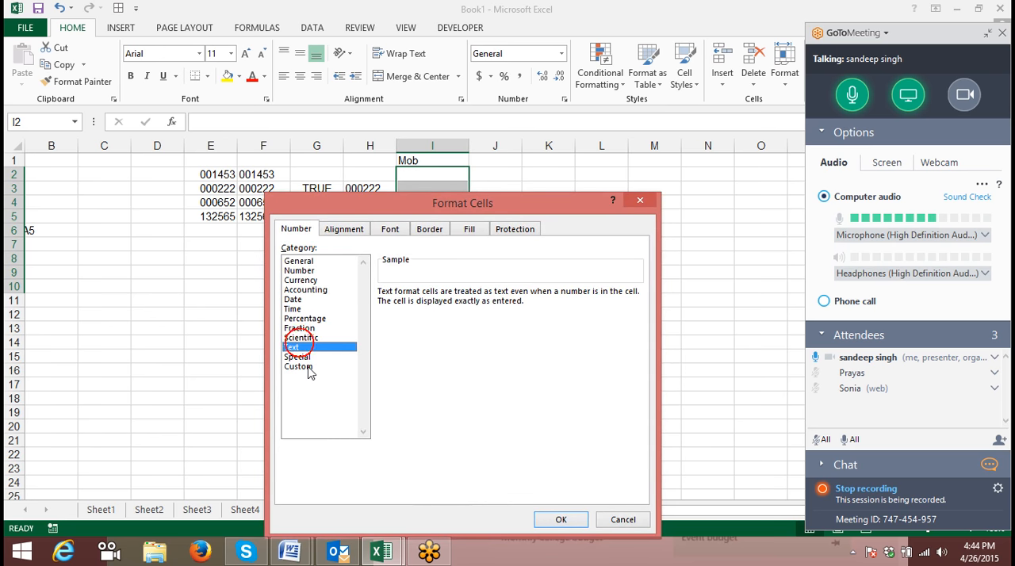
{"action": "left_click", "coordinate": [308, 368]}
{"action": "left_click", "coordinate": [406, 306]}
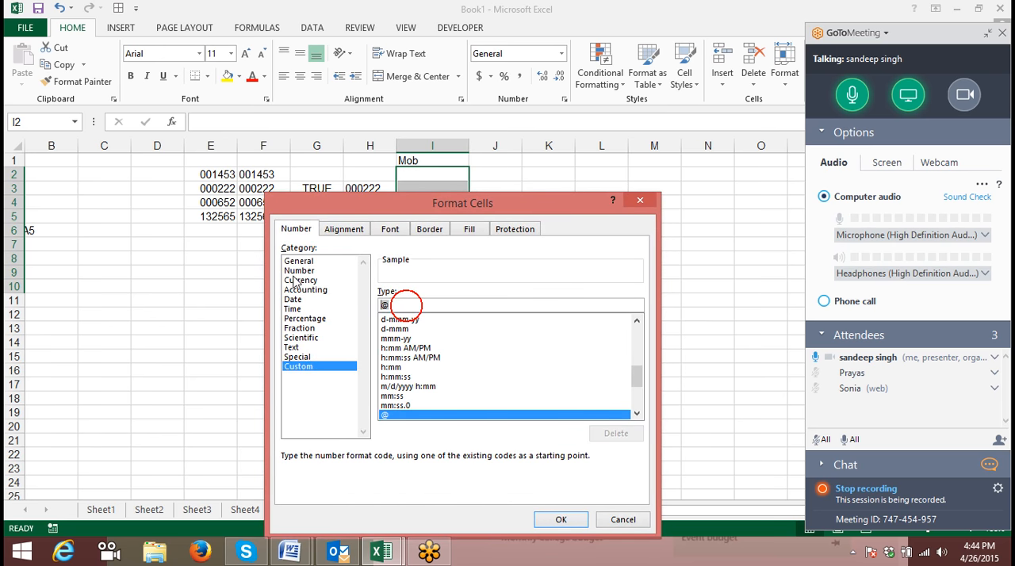
{"action": "type", "text": "+91 "}
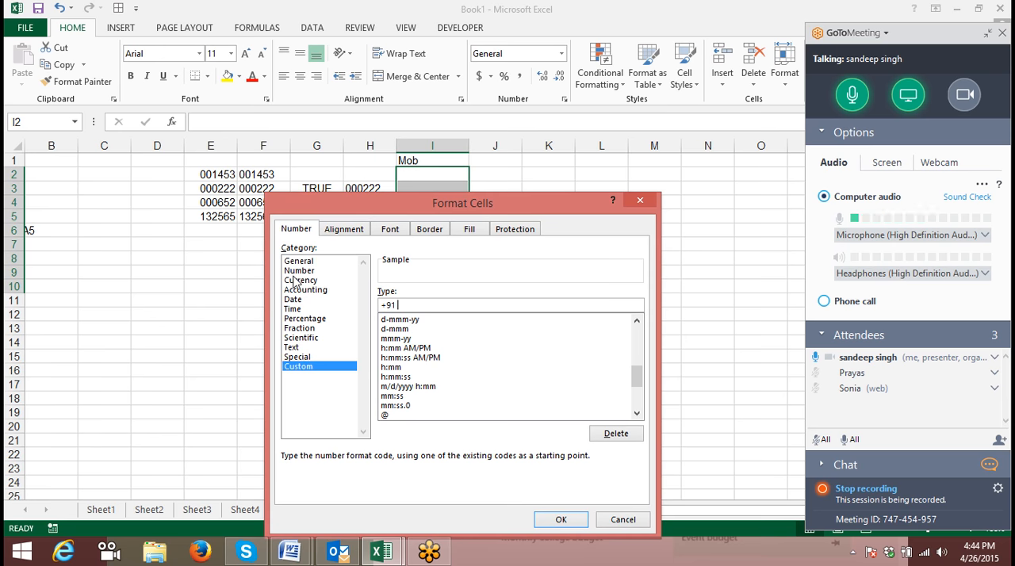
{"action": "type", "text": "0000"}
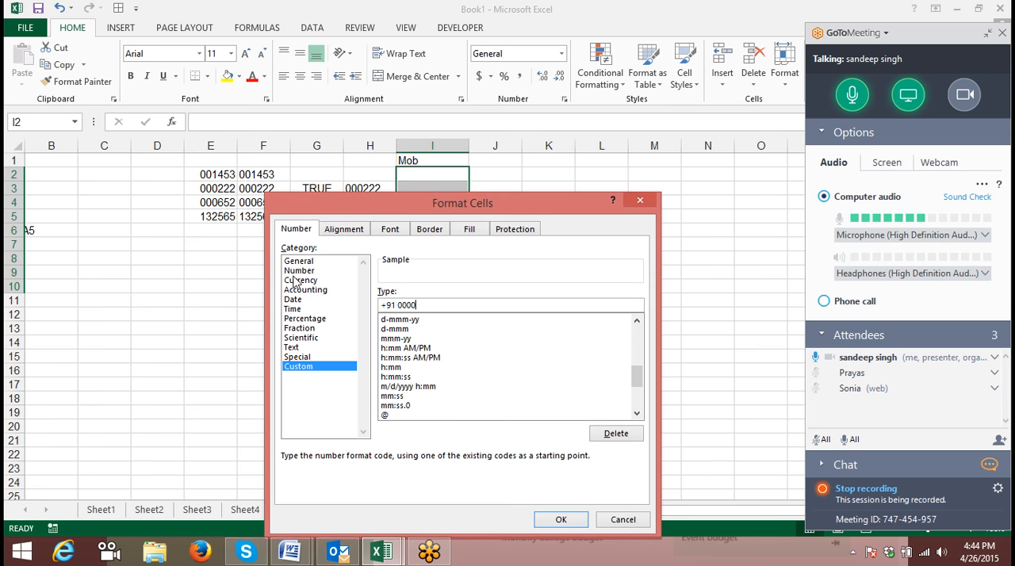
{"action": "type", "text": "000000"}
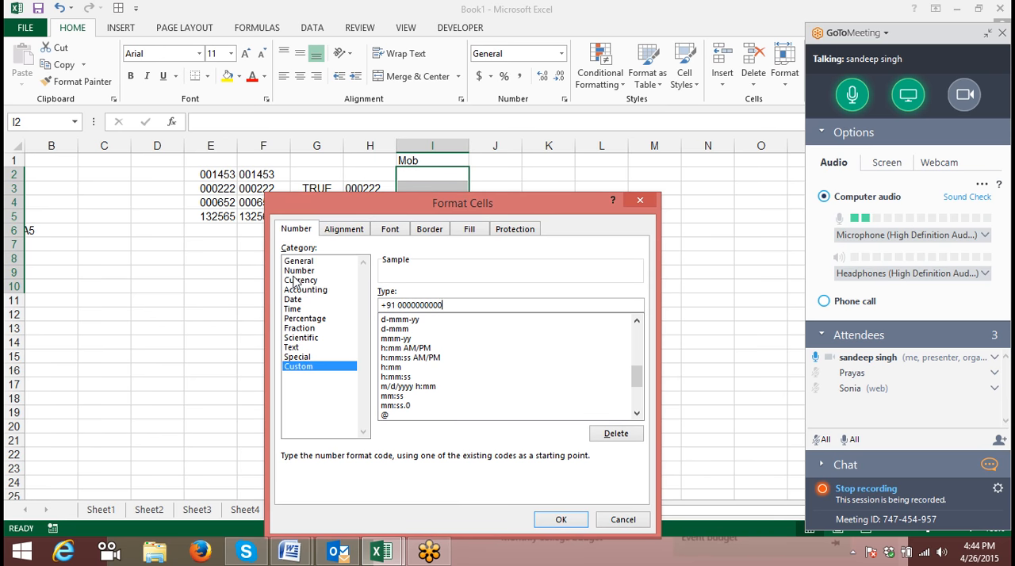
{"action": "key", "text": "Return"}
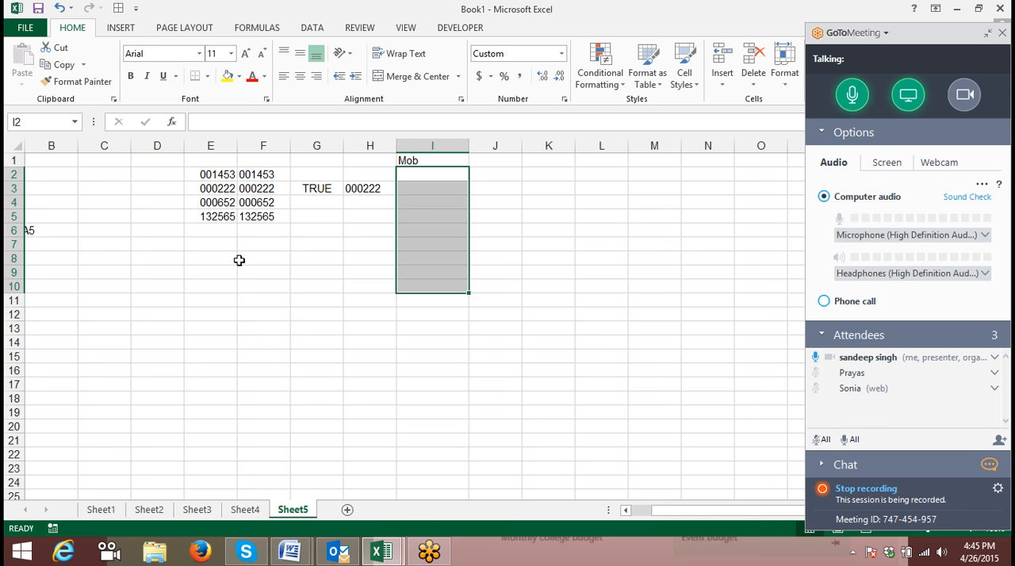
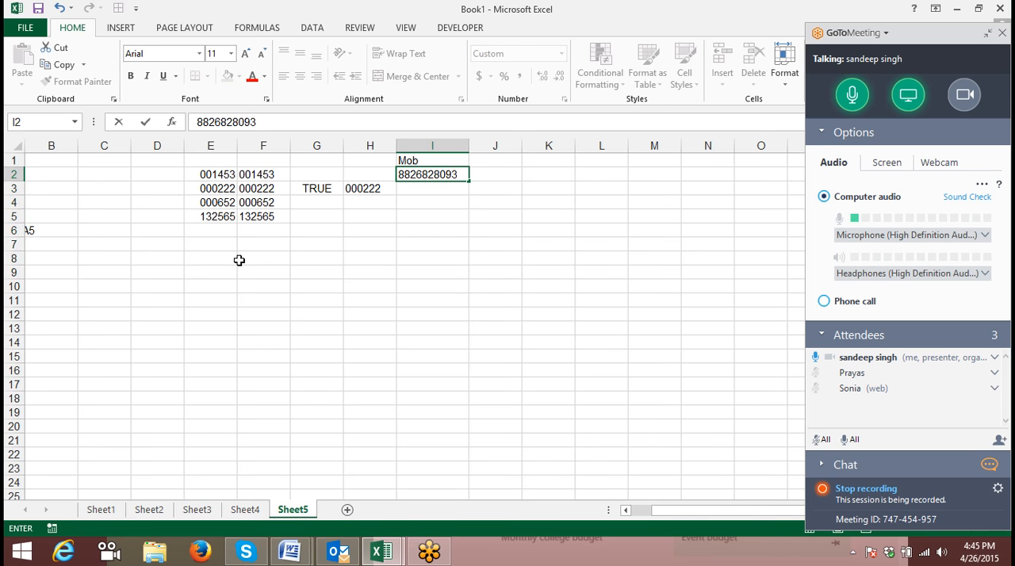
- Enter a ten-digit mobile number without the country code in cell I2
{"action": "key", "text": "Return"}
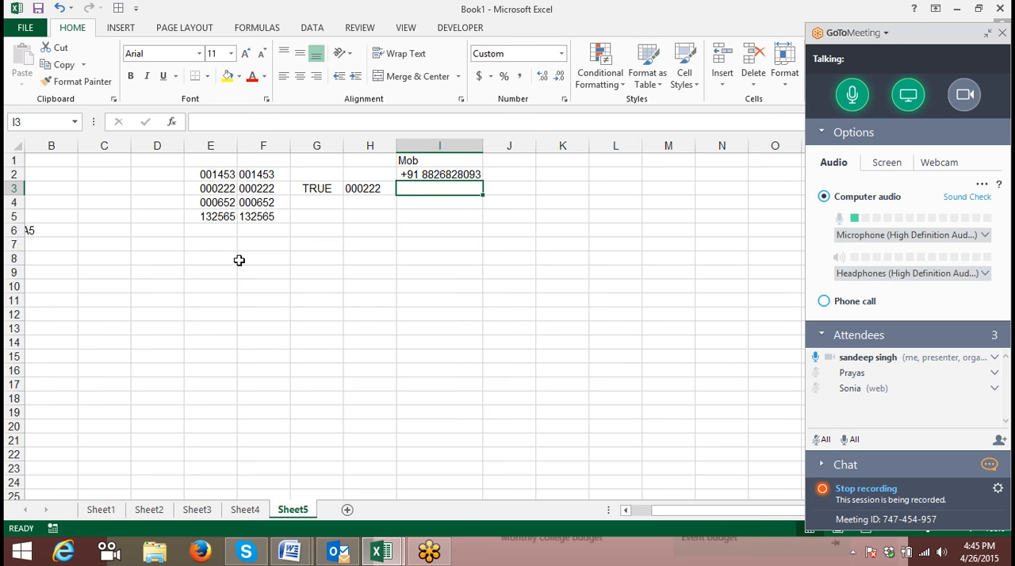
- Enter the heading Tel in cell J1
{"action": "key", "text": "Up"}
{"action": "key", "text": "Up"}
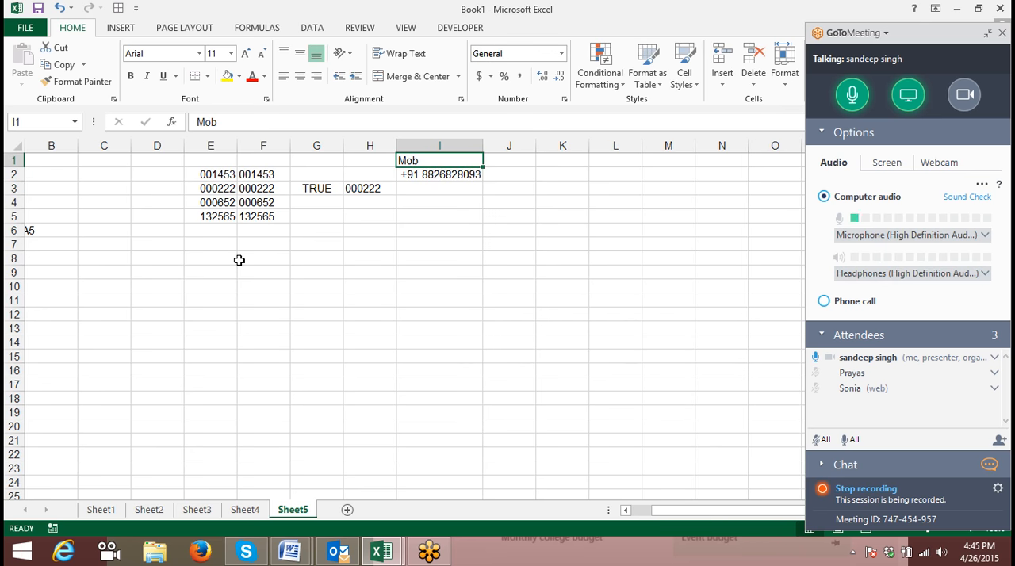
{"action": "key", "text": "Right"}
{"action": "type", "text": "T"}
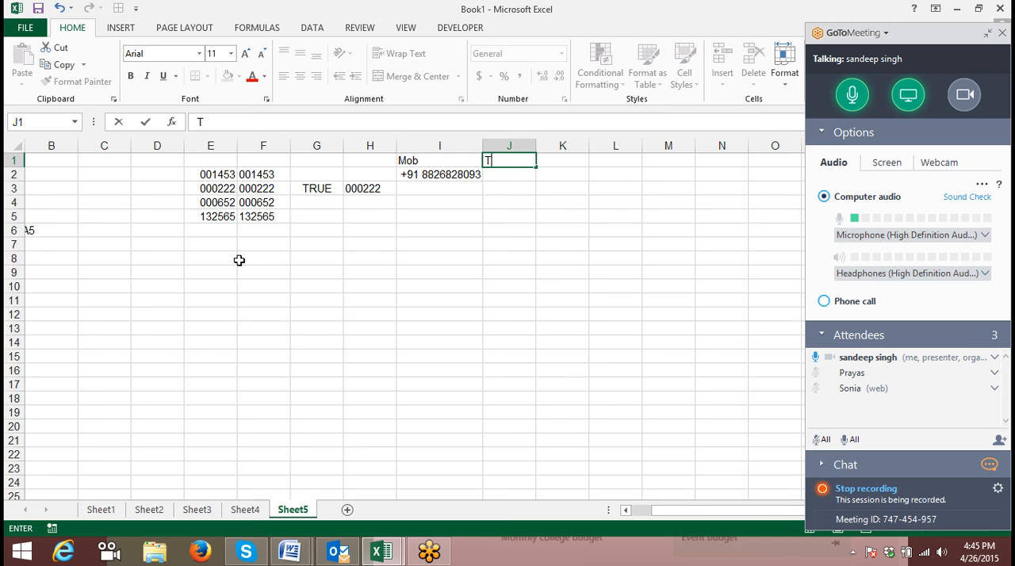
{"action": "type", "text": "el"}
{"action": "key", "text": "Return"}
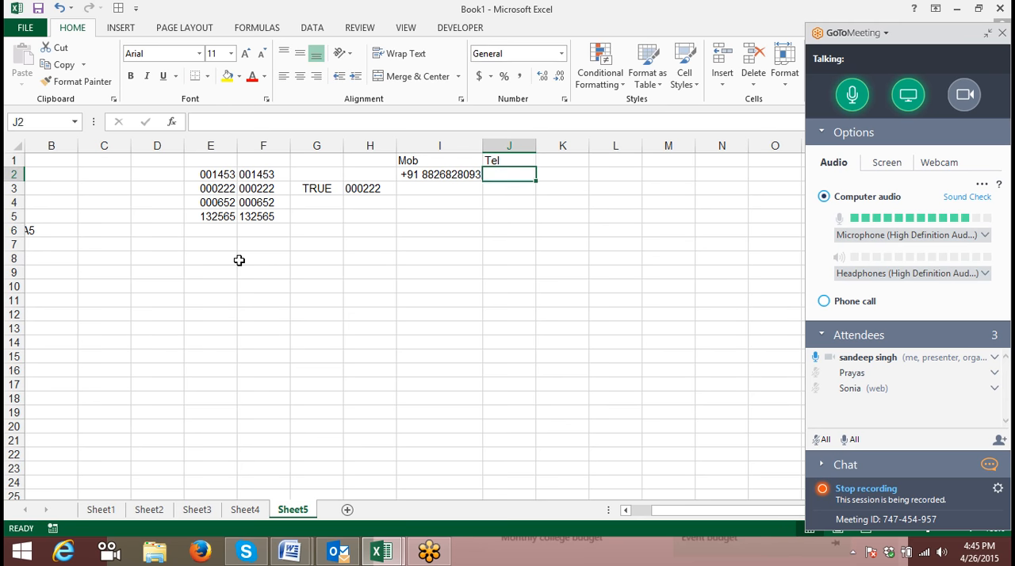
- Apply a custom number format of +91, 011 and eight # placeholders to cells J2:J7
{"action": "key", "text": "shift+Down"}
{"action": "key", "text": "shift+Down"}
{"action": "key", "text": "shift+Down"}
{"action": "key", "text": "shift+Down"}
{"action": "key", "text": "shift+Down"}
{"action": "right_click", "coordinate": [523, 219]}
{"action": "left_click", "coordinate": [559, 448]}
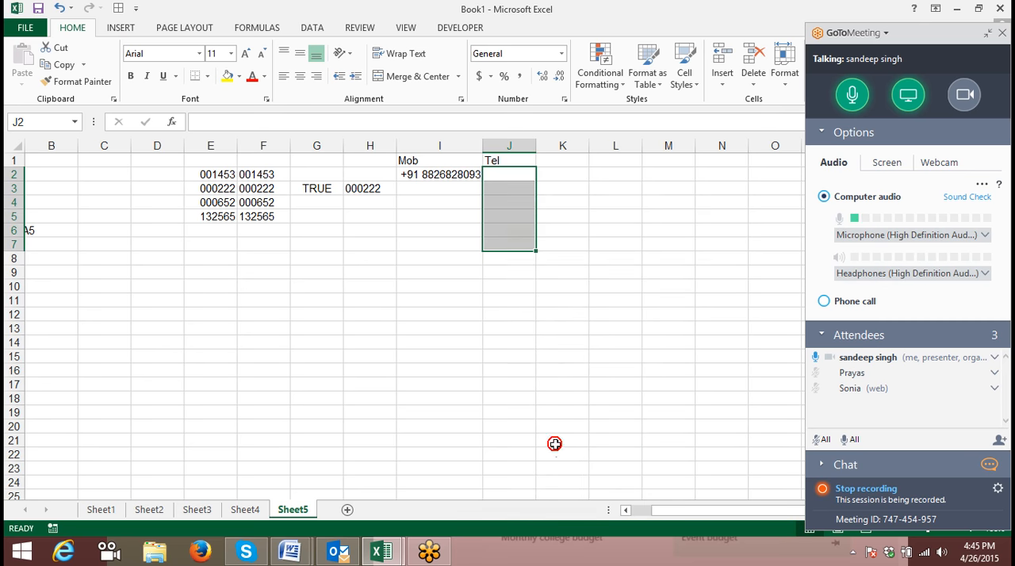
{"action": "left_click", "coordinate": [397, 366]}
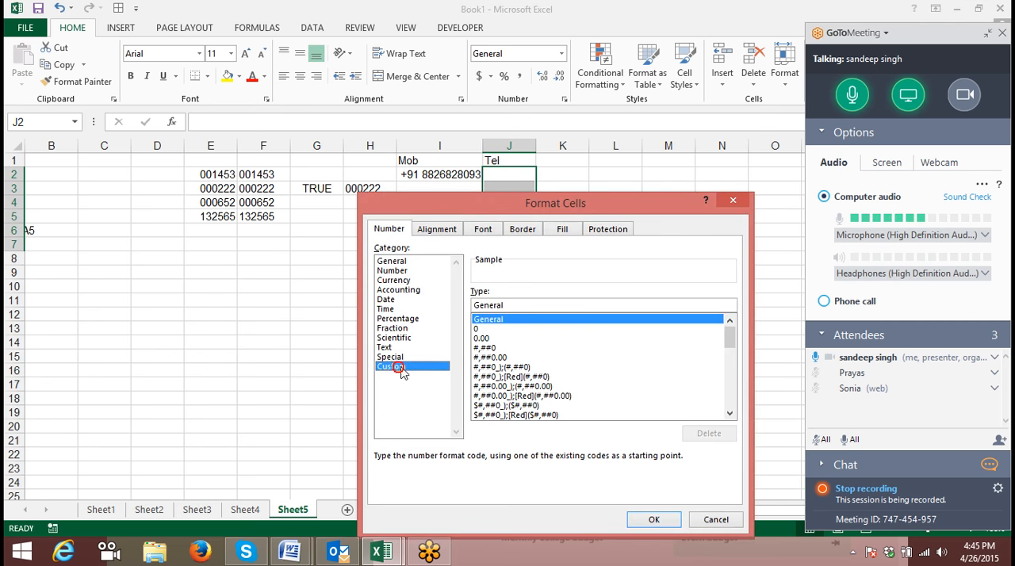
{"action": "double_click", "coordinate": [524, 306]}
{"action": "type", "text": "+91"}
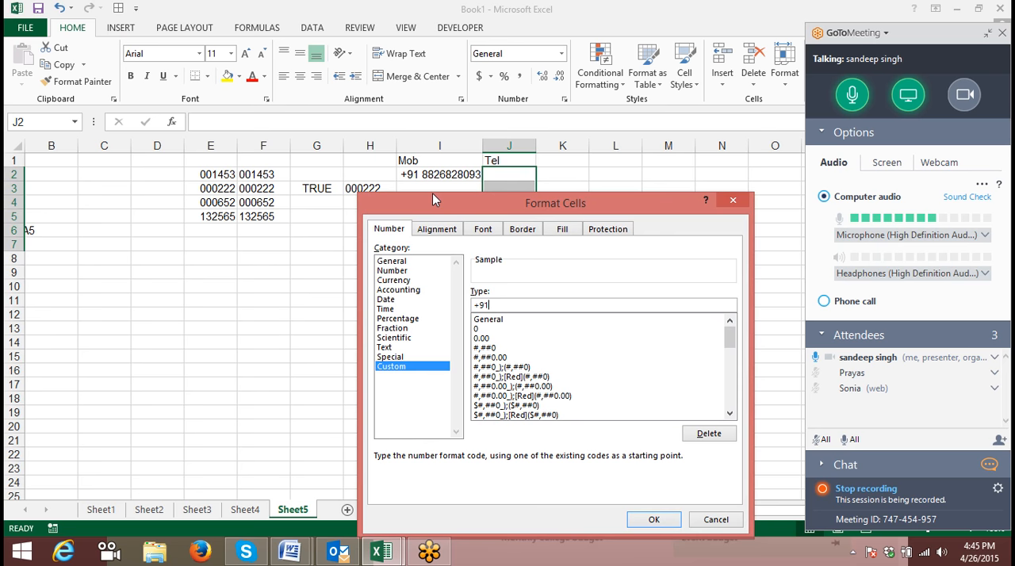
{"action": "type", "text": "  011"}
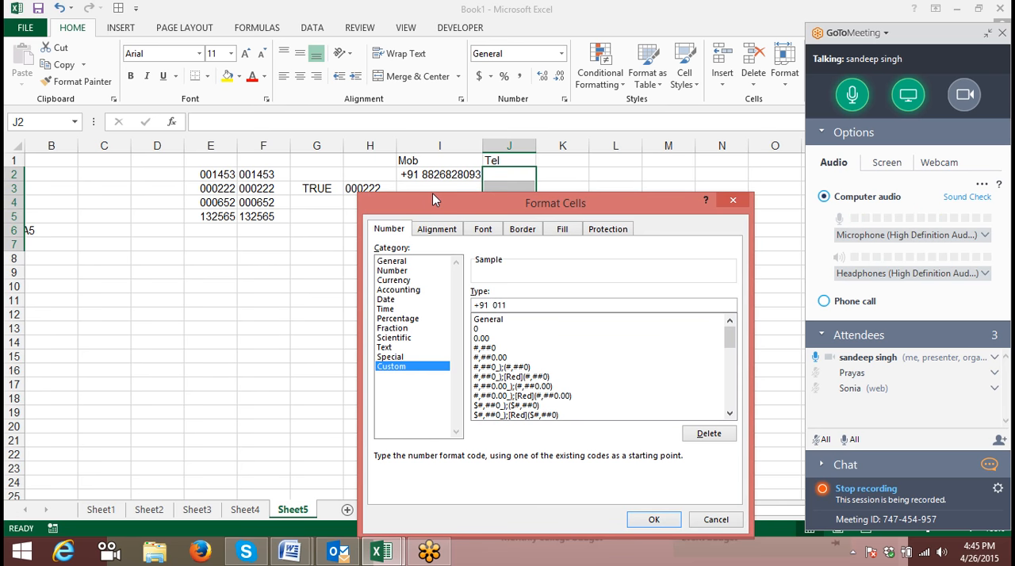
{"action": "type", "text": " ##"}
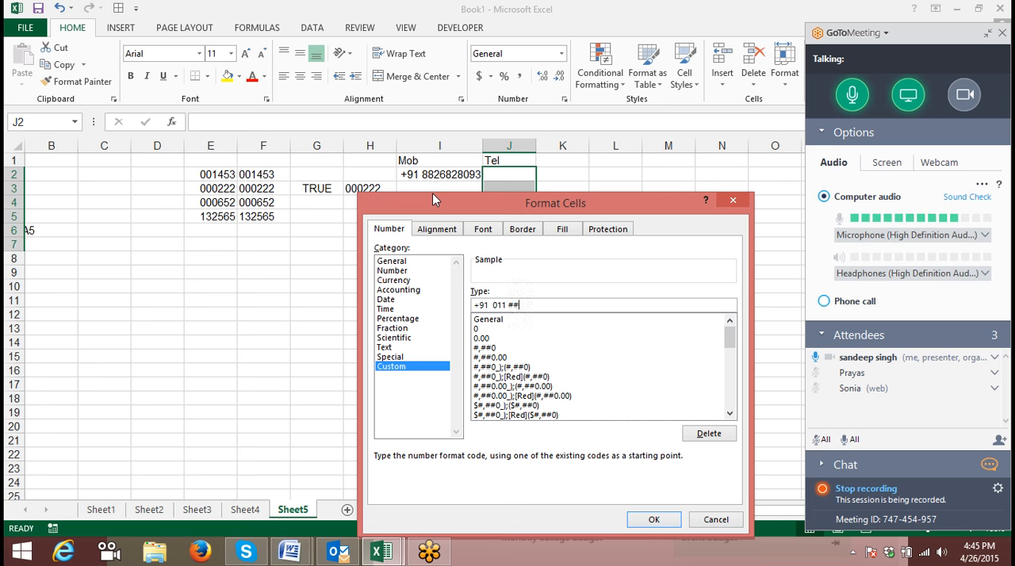
{"action": "type", "text": "#####"}
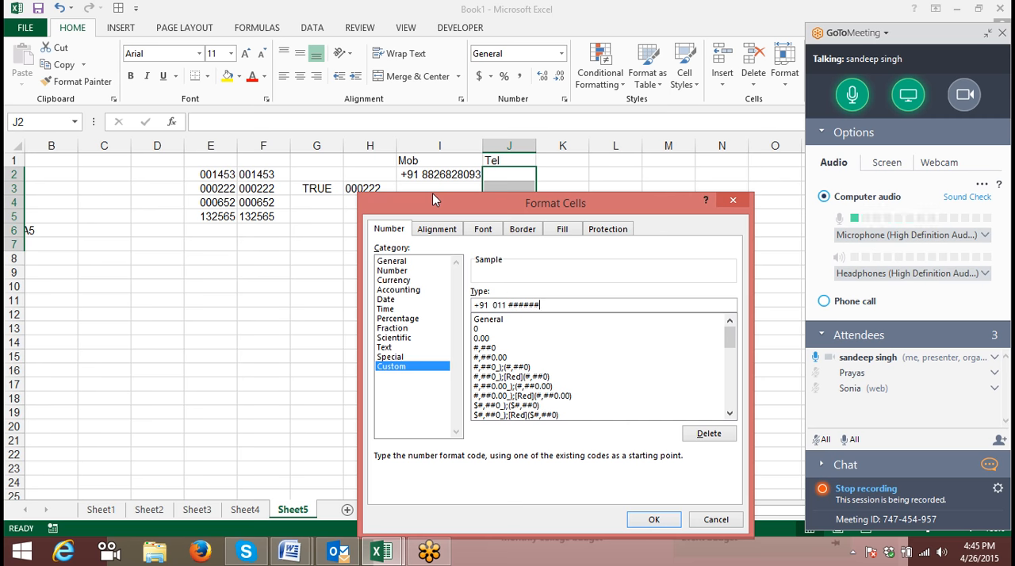
{"action": "type", "text": "#"}
{"action": "key", "text": "Return"}
- Enter an eight-digit telephone number without any prefix in cell J2
{"action": "key", "text": "Up"}
{"action": "key", "text": "Down"}
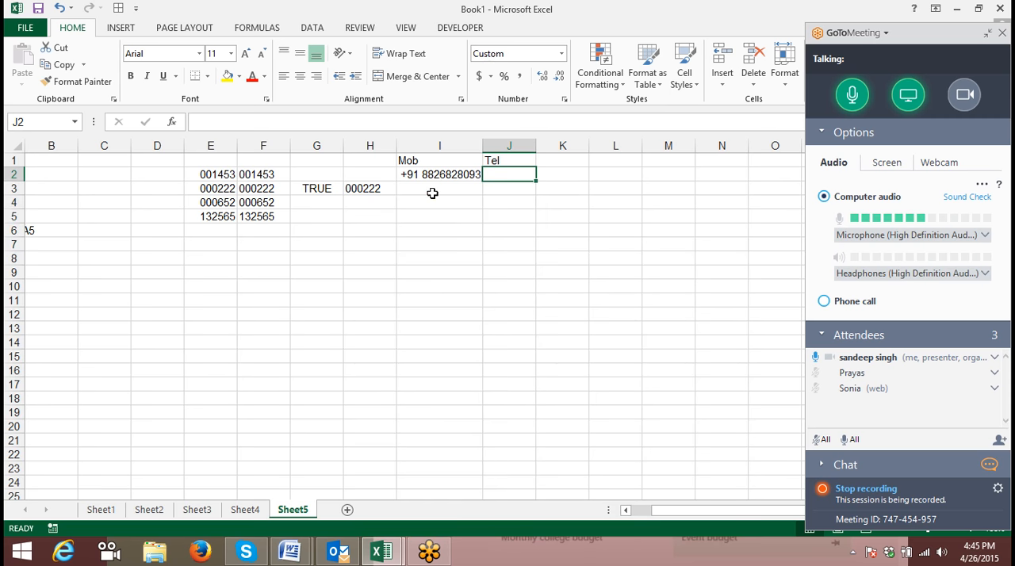
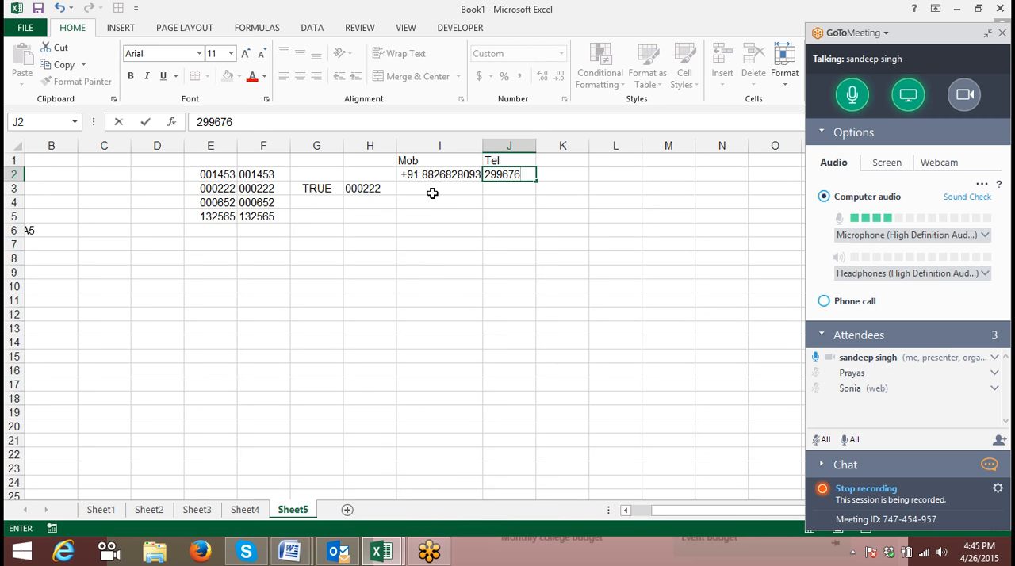
{"action": "key", "text": "Return"}
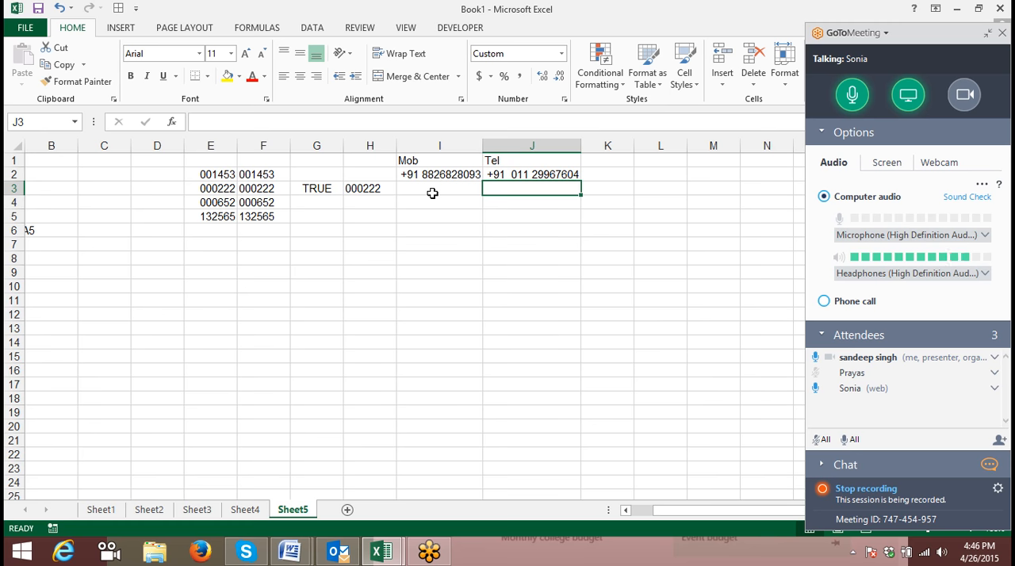
- Replace the mobile number in cell I2 with 5648 to test the zero placeholders
{"action": "key", "text": "Up"}
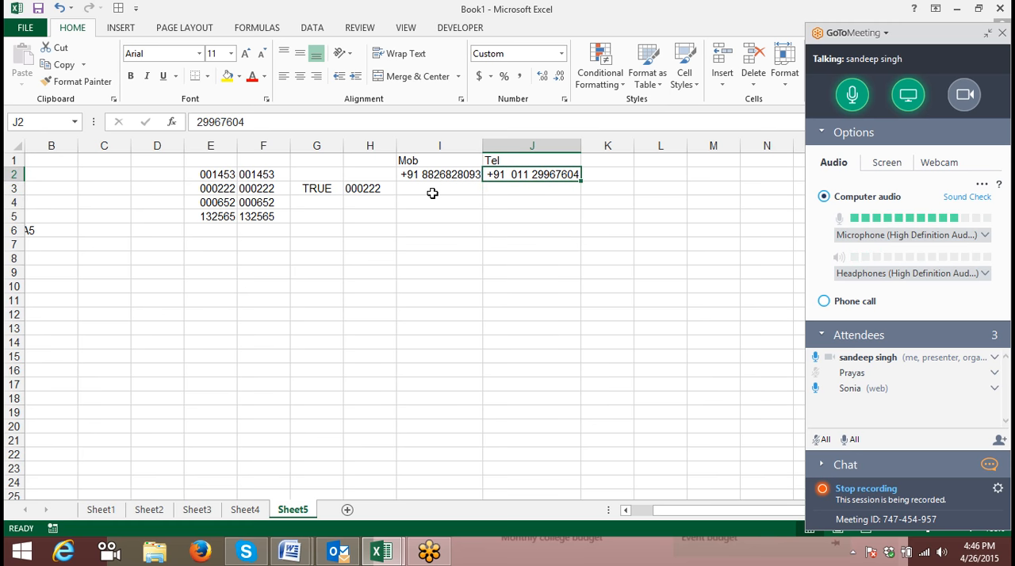
{"action": "key", "text": "Left"}
{"action": "key", "text": "BackSpace"}
{"action": "type", "text": "5648"}
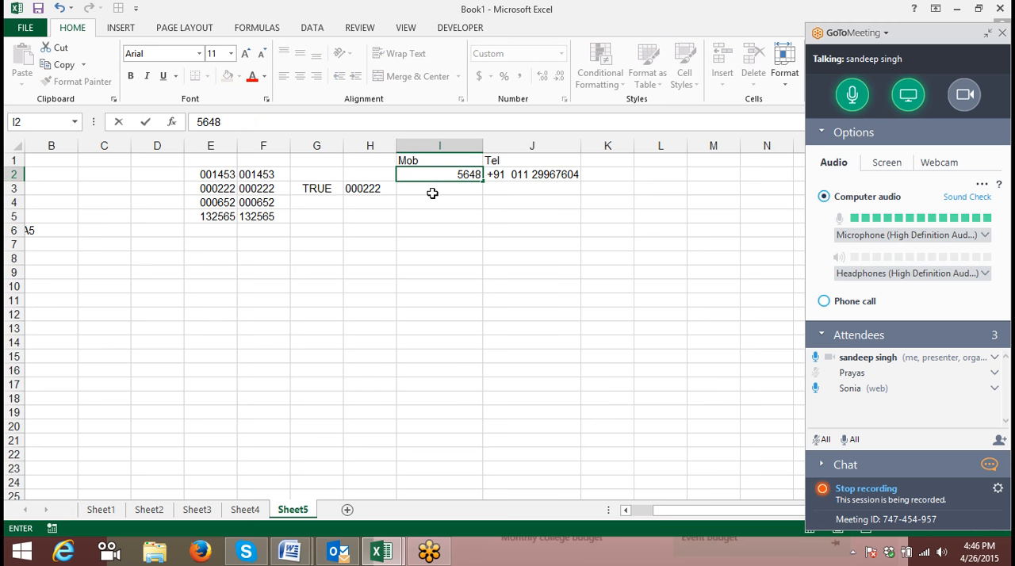
{"action": "key", "text": "Return"}
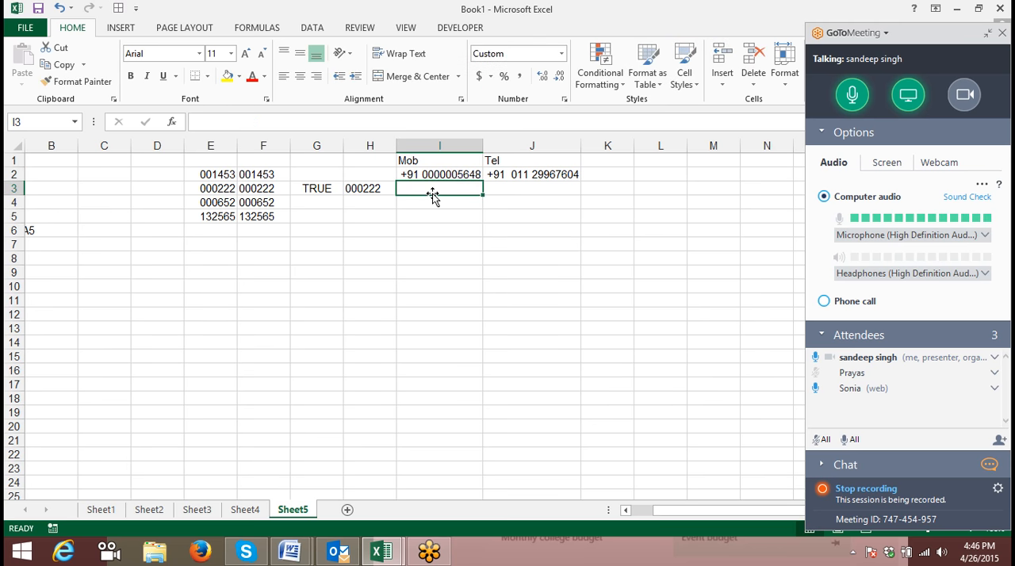
- Replace the telephone number in cell J2 with 585 to test the # placeholders
{"action": "key", "text": "Up"}
{"action": "key", "text": "Right"}
{"action": "type", "text": "585"}
{"action": "key", "text": "Return"}
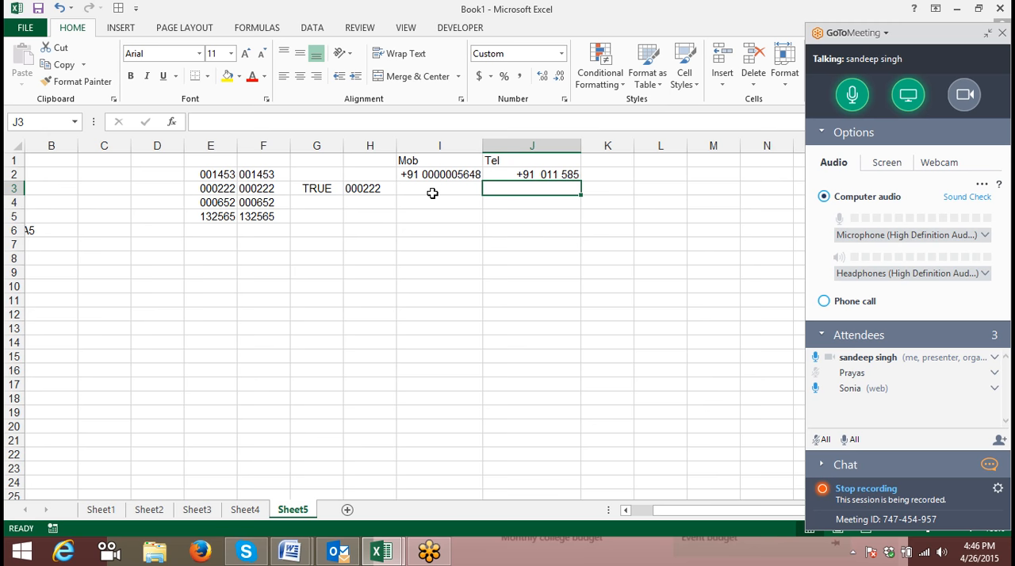
- Add the column heading Meeting in cell K1, beside the Tel heading
{"action": "key", "text": "Down"}
{"action": "key", "text": "Up"}
{"action": "key", "text": "Up"}
{"action": "key", "text": "Right"}
{"action": "key", "text": "Up"}
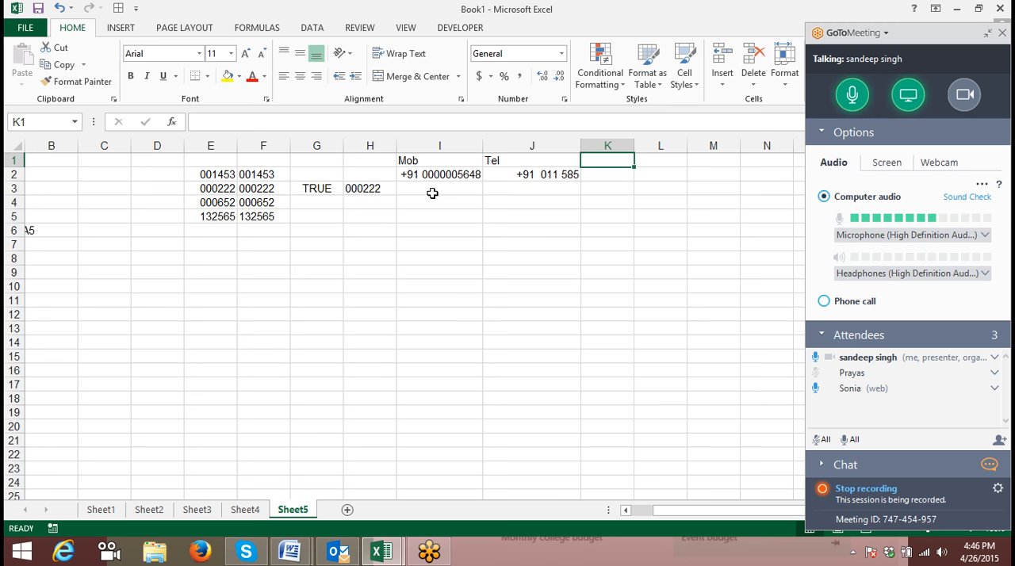
{"action": "type", "text": "M"}
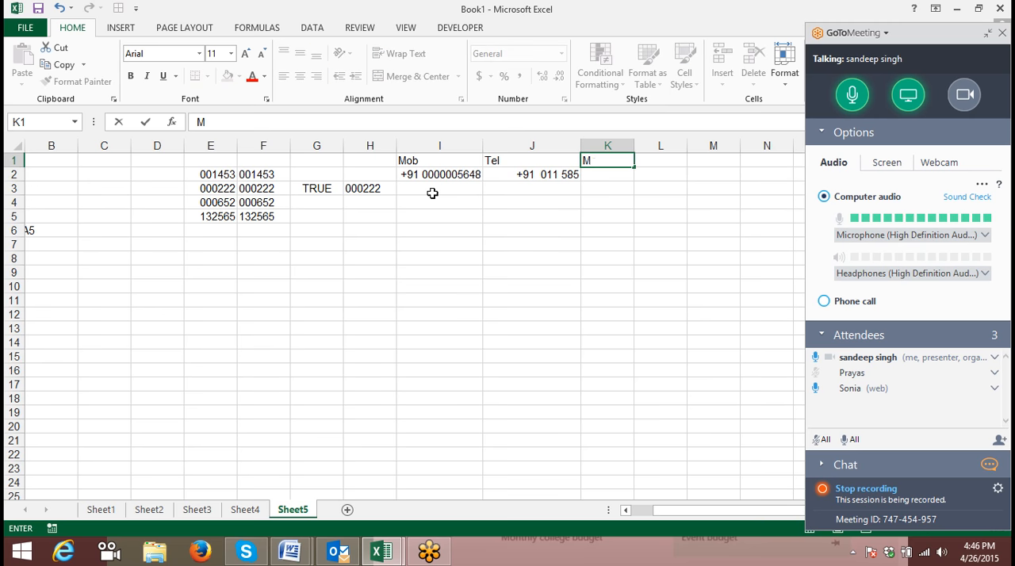
{"action": "type", "text": "eeting"}
{"action": "key", "text": "Return"}
- Apply the custom number format ###-###-### to cells K2:K5 under the Meeting heading
{"action": "key", "text": "shift+Down"}
{"action": "key", "text": "shift+Down"}
{"action": "key", "text": "shift+Down"}
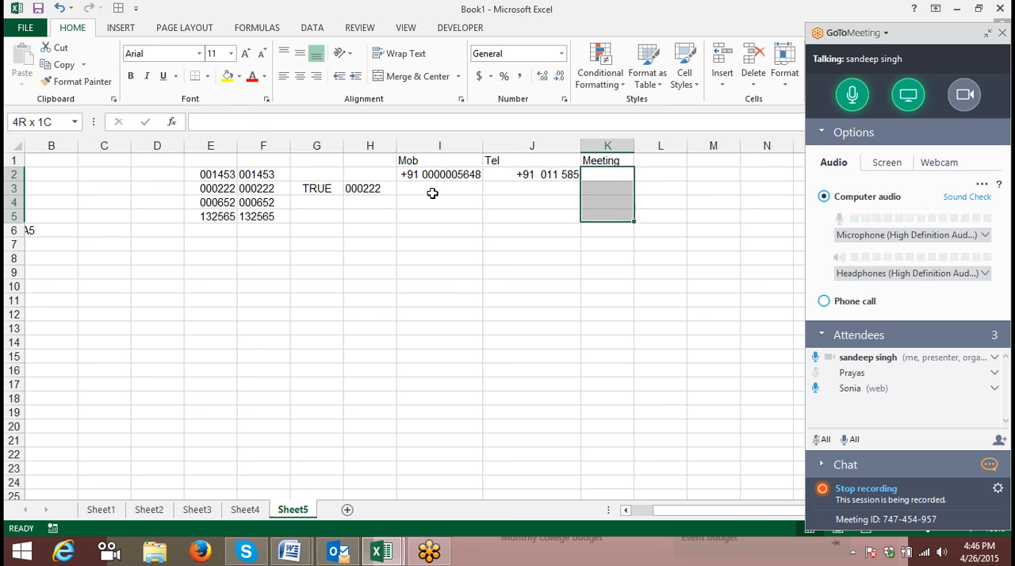
{"action": "left_click", "coordinate": [563, 99]}
{"action": "left_click", "coordinate": [282, 184]}
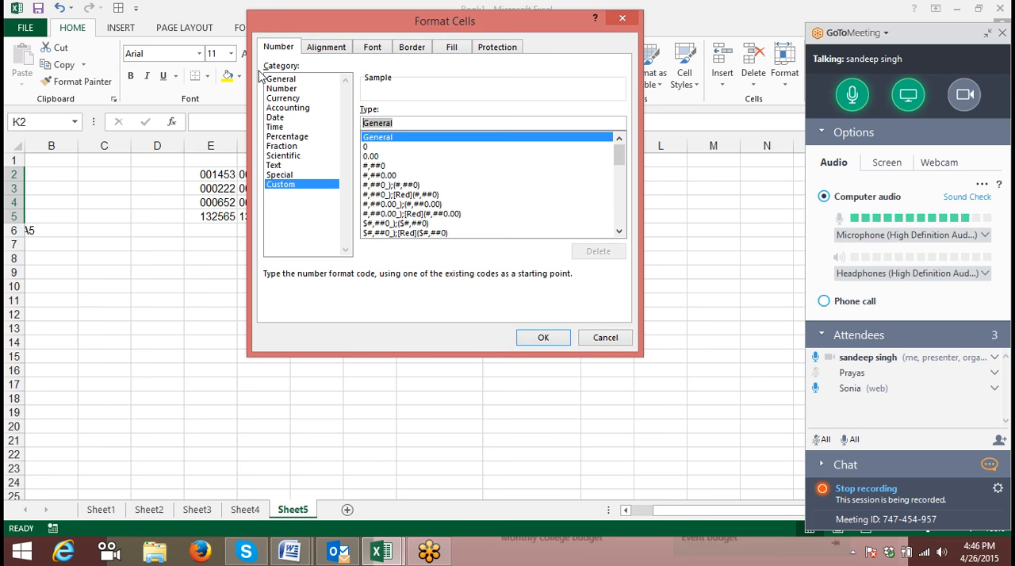
{"action": "type", "text": "##"}
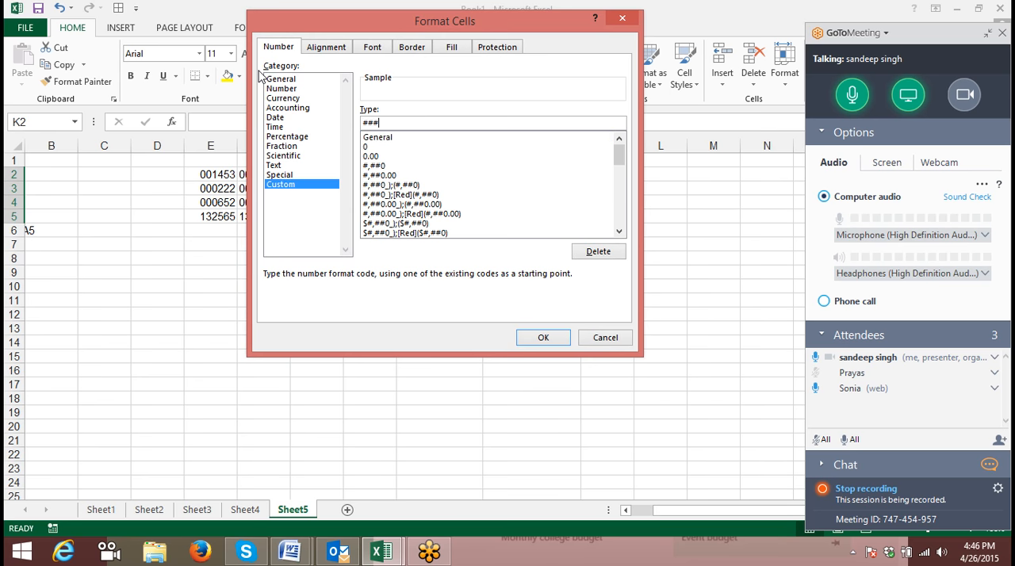
{"action": "type", "text": "#-###-###"}
{"action": "key", "text": "Return"}
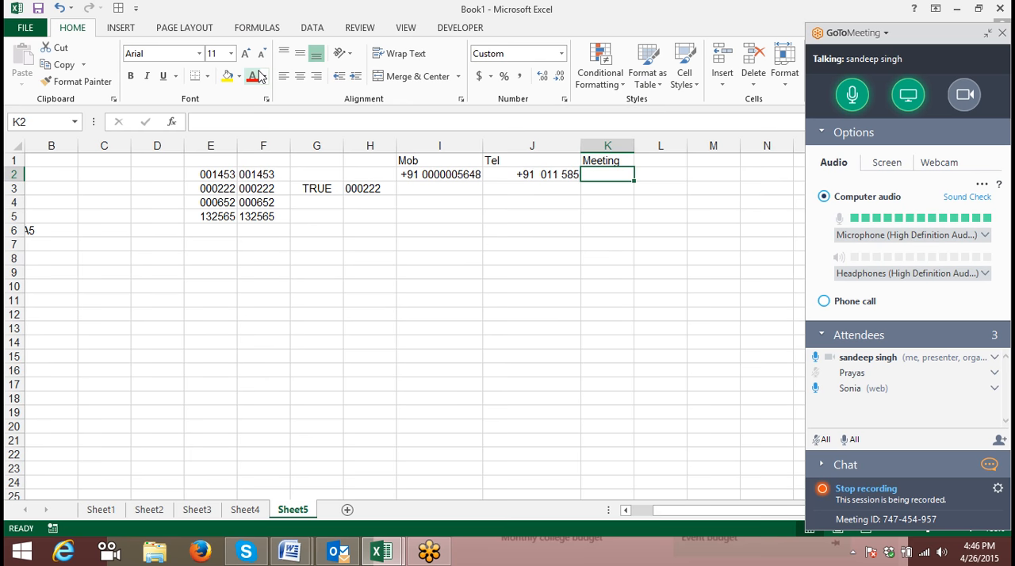
- Enter the test number 123456789 without hyphens in cell K2 to try the hyphenated format
{"action": "type", "text": "123-456-789"}
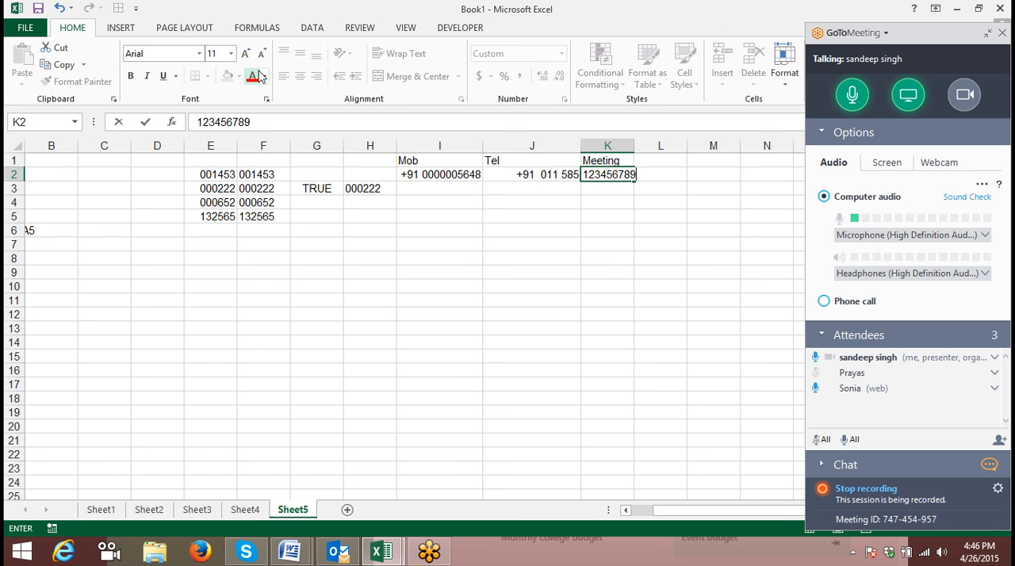
{"action": "key", "text": "Return"}
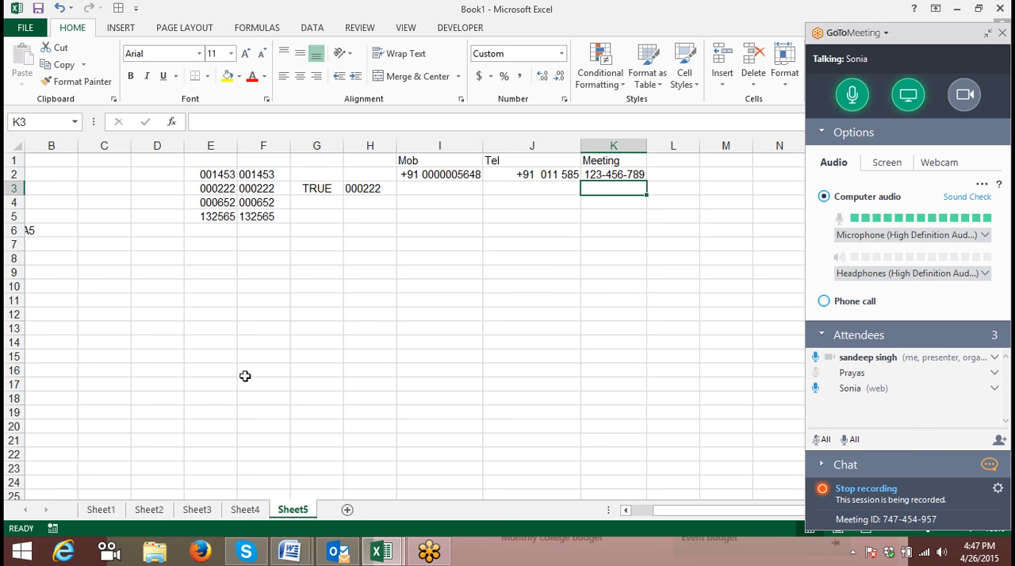
- Stop the GoToMeeting session recording and close the Recording Manager without converting the recording
{"action": "left_click", "coordinate": [822, 489]}
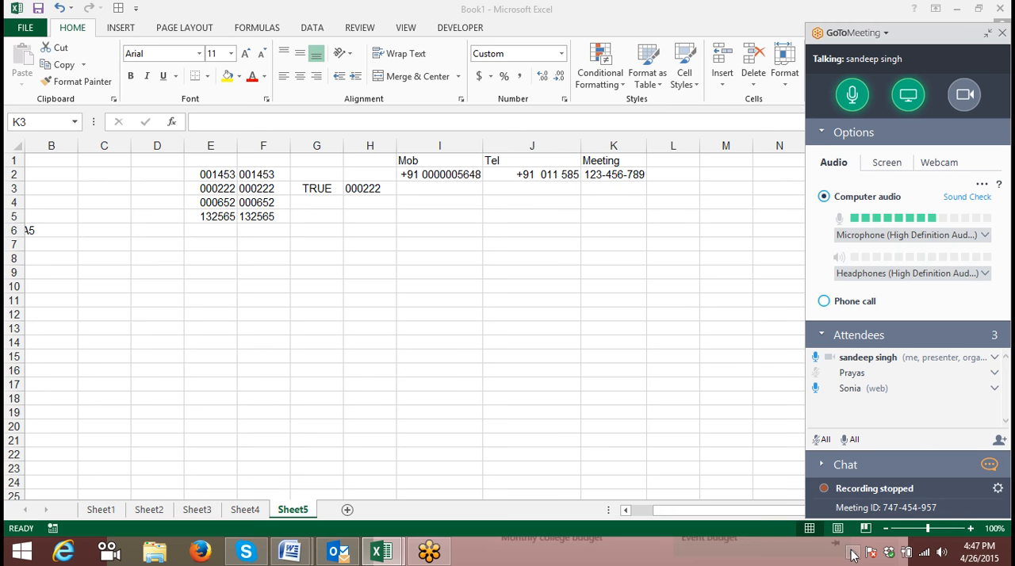
{"action": "left_click", "coordinate": [852, 550]}
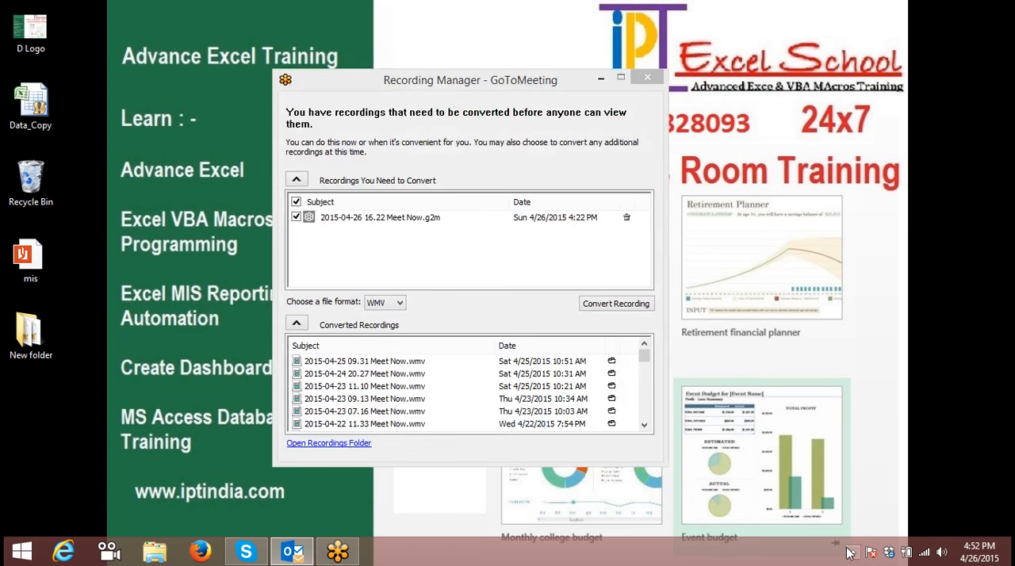
{"action": "left_click", "coordinate": [645, 78]}
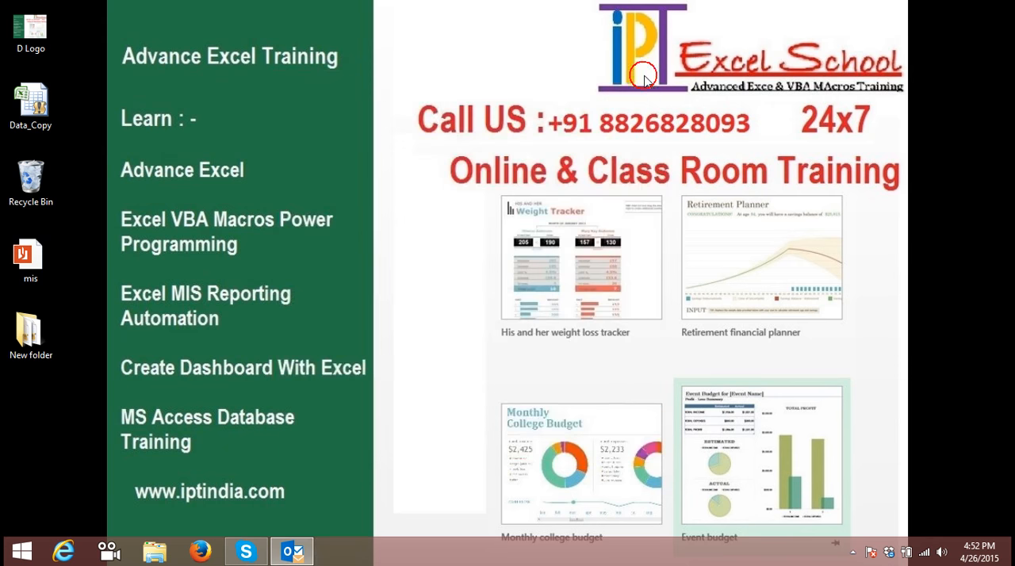